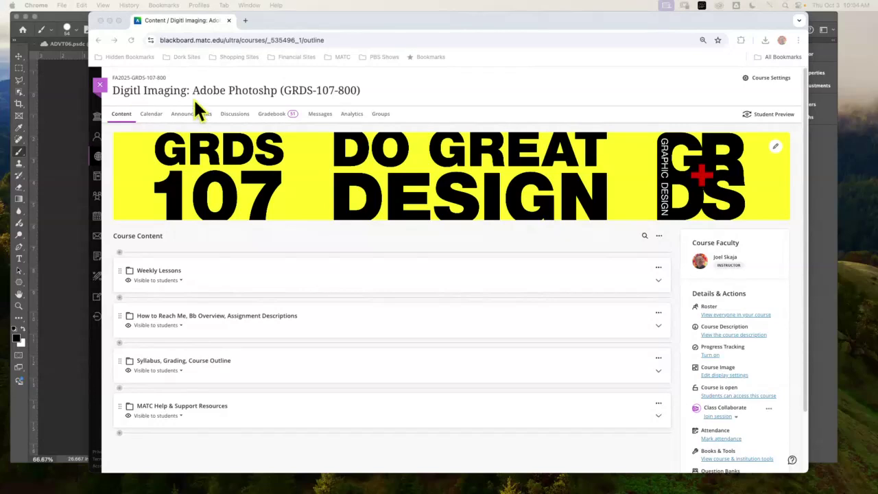
Review the October 2024 schedule in Google Calendar, bring its window fully into view, and minimize it when done.
key("ctrl+Left")
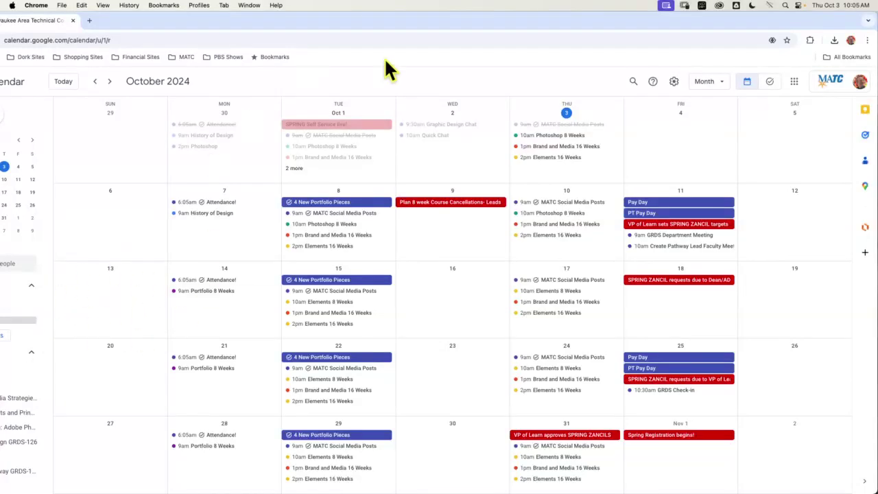
left_click_drag(770, 29, 753, 31)
left_click_drag(838, 14, 792, 21)
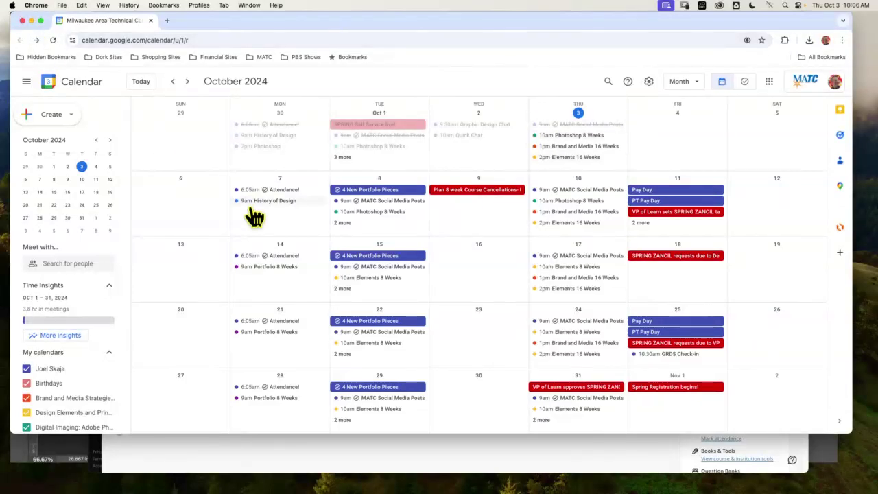
left_click(31, 21)
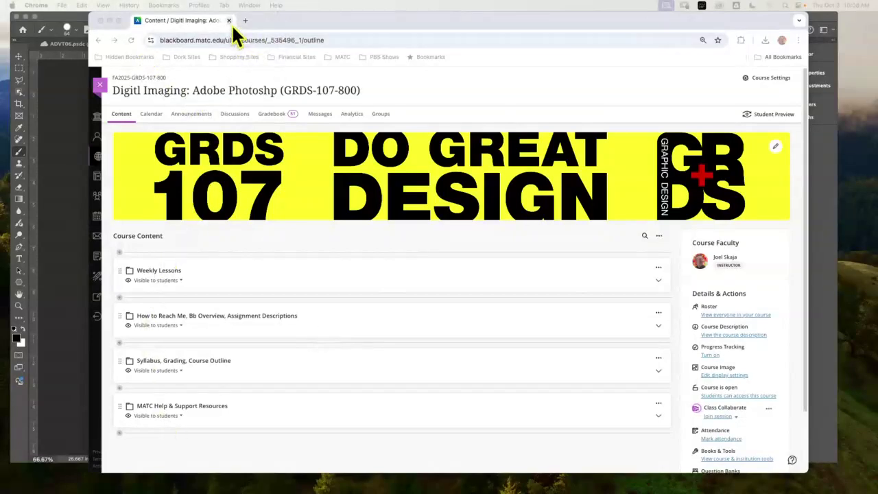
Expand Weekly Lessons, Week 07: Parts 01 and 02, and Week 07 Part 02, and open the Advance Techniques 06 assignment.
left_click(359, 276)
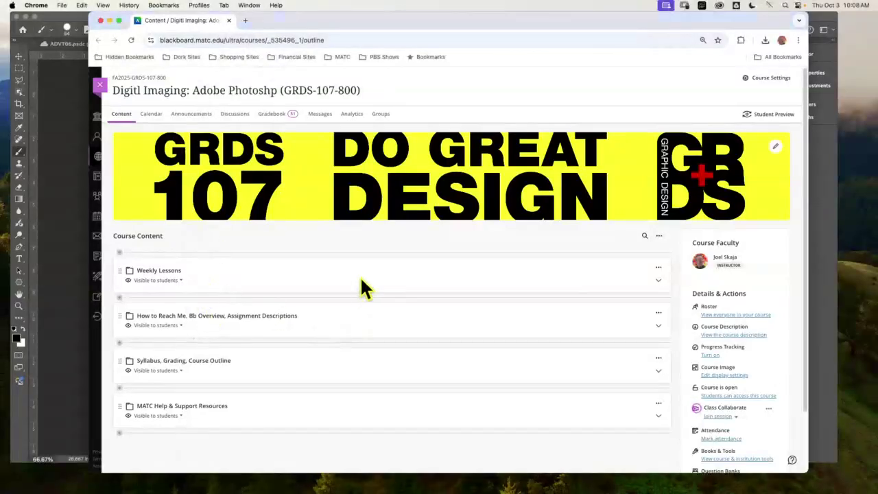
scroll(317, 314, "down", 3)
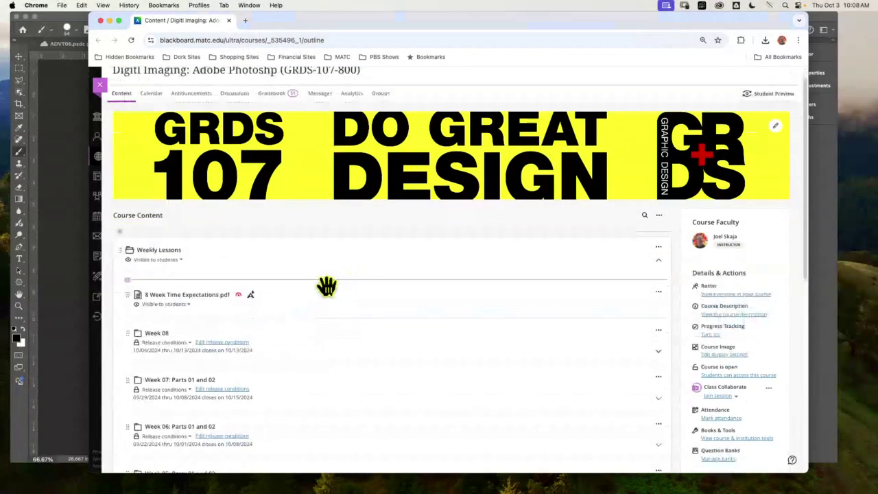
left_click(346, 311)
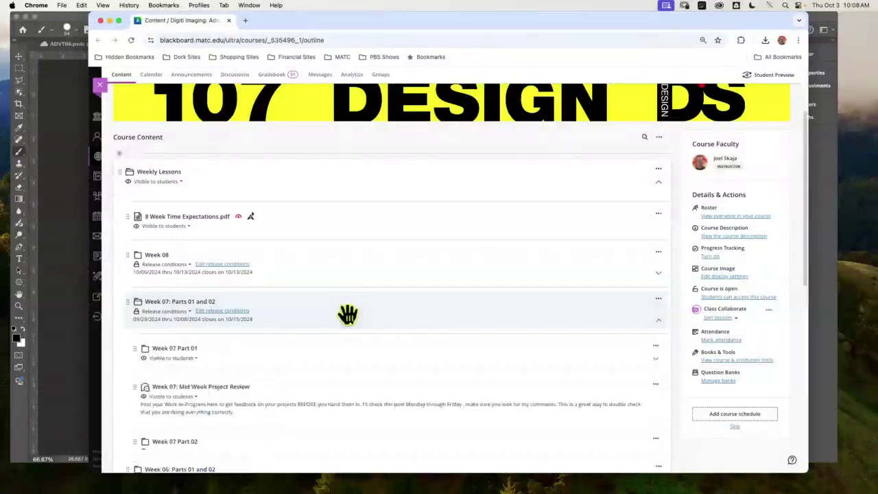
scroll(345, 314, "down", 2)
left_click(310, 383)
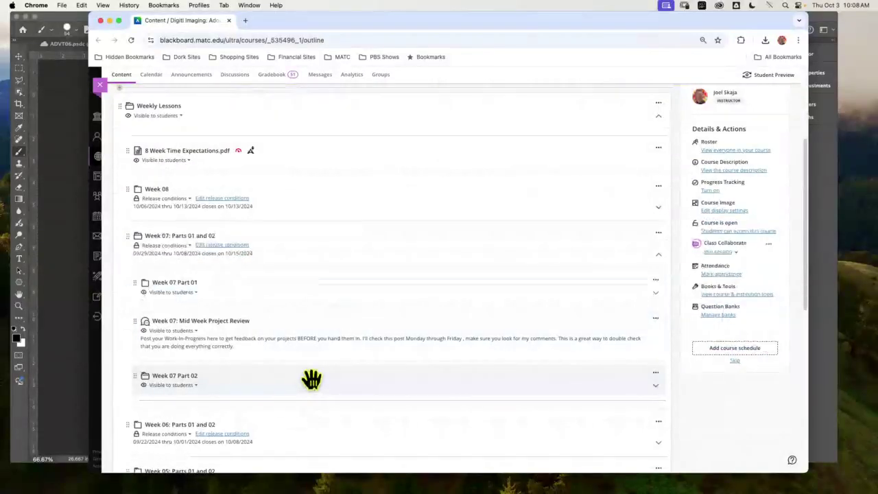
scroll(313, 329, "down", 4)
left_click(369, 276)
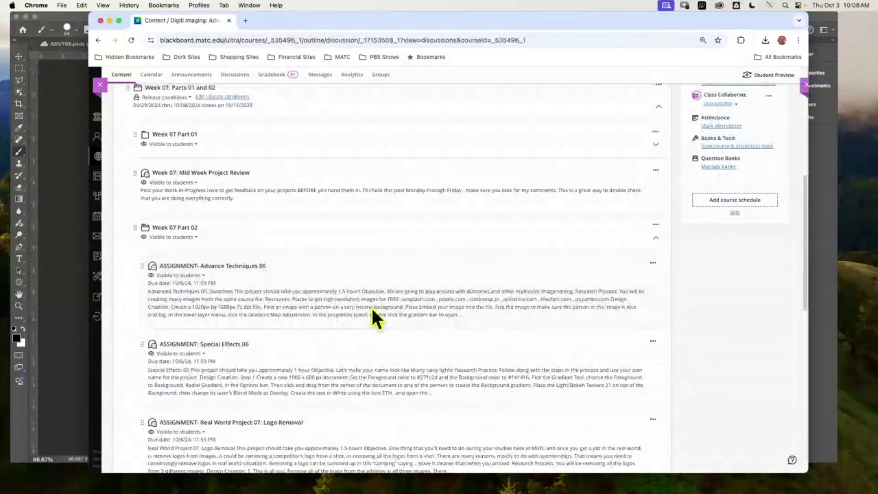
Minimize the browser, switch to the ADVT06.psdc document in Photoshop, and show its layers with none selected.
left_click_drag(518, 29, 281, 55)
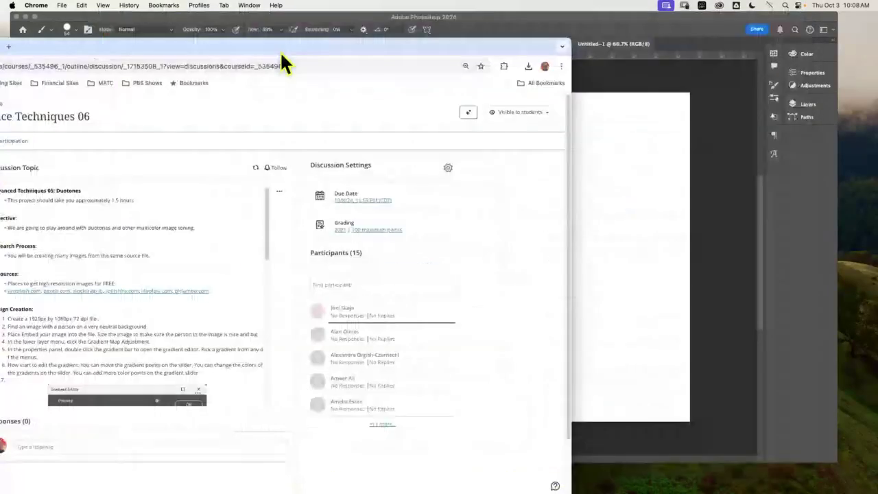
key("super+m")
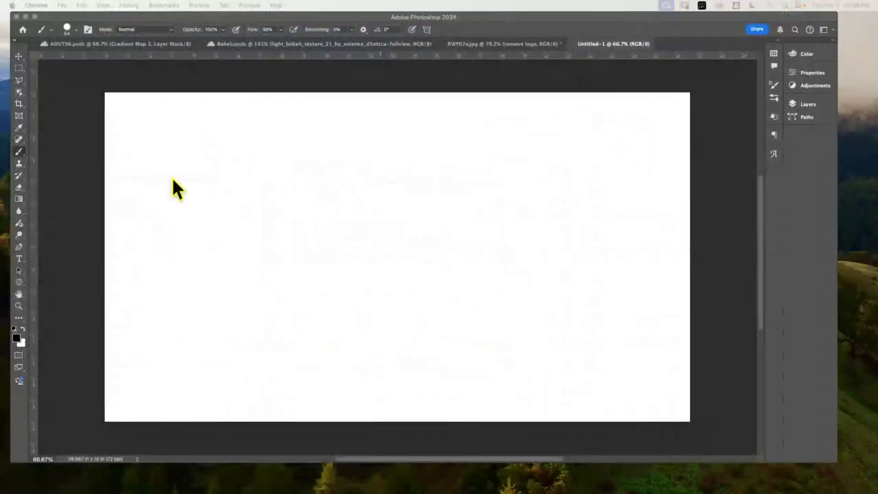
left_click(123, 45)
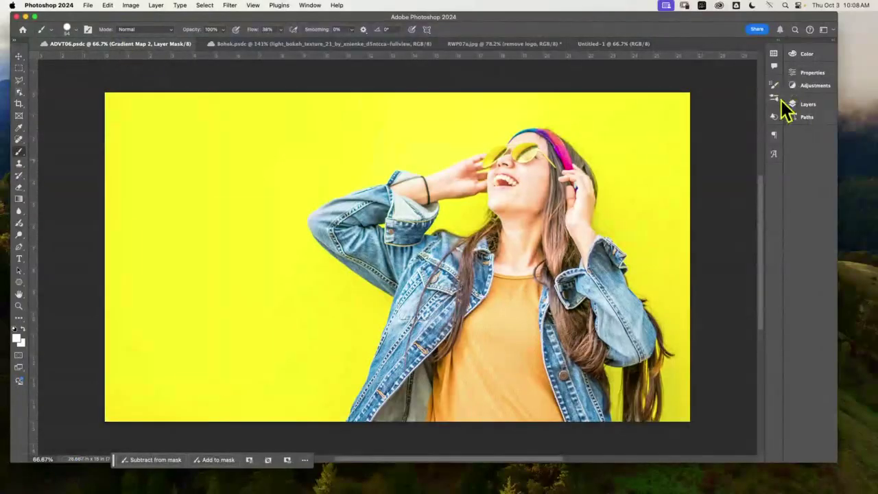
left_click(807, 105)
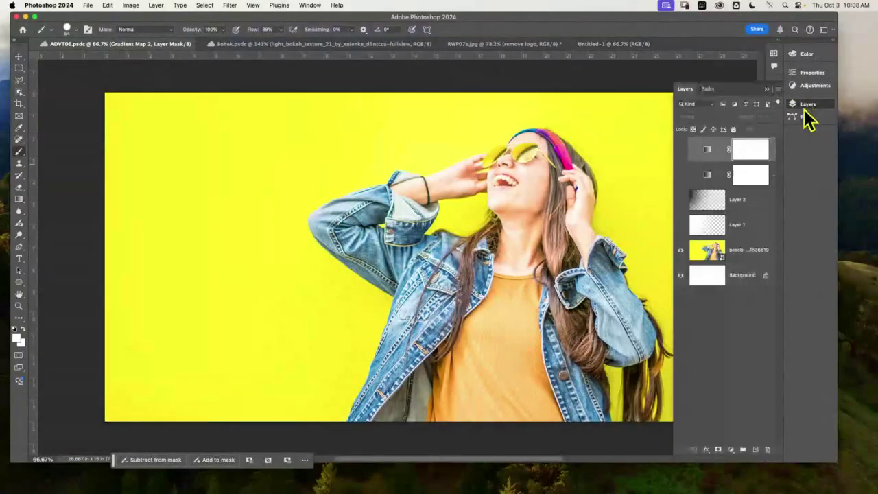
left_click(728, 383)
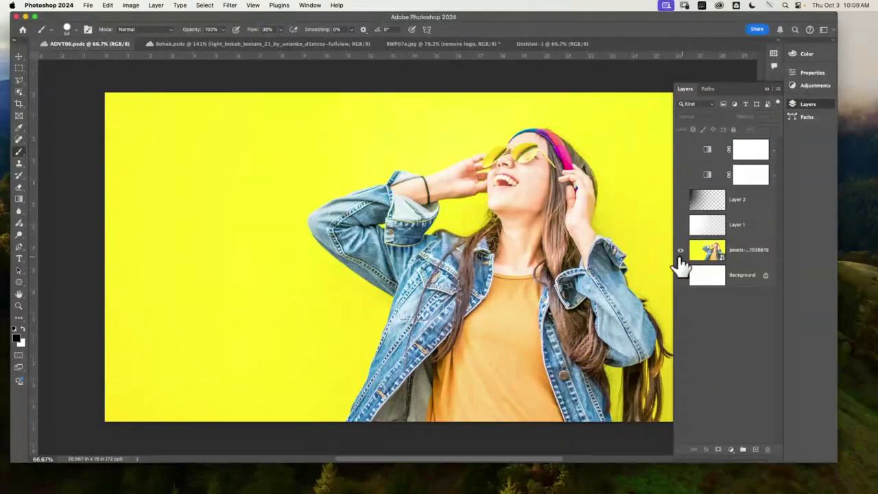
Select the placed photo layer with the Move tool and inspect how far its bounds extend past the canvas, leaving it deselected.
left_click(18, 56)
left_click(132, 126)
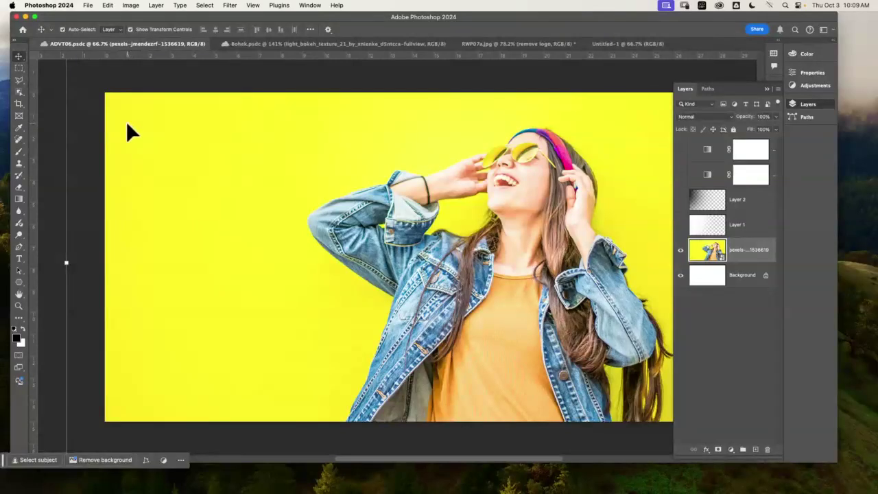
key("super+minus")
key("super+minus")
key("super+minus")
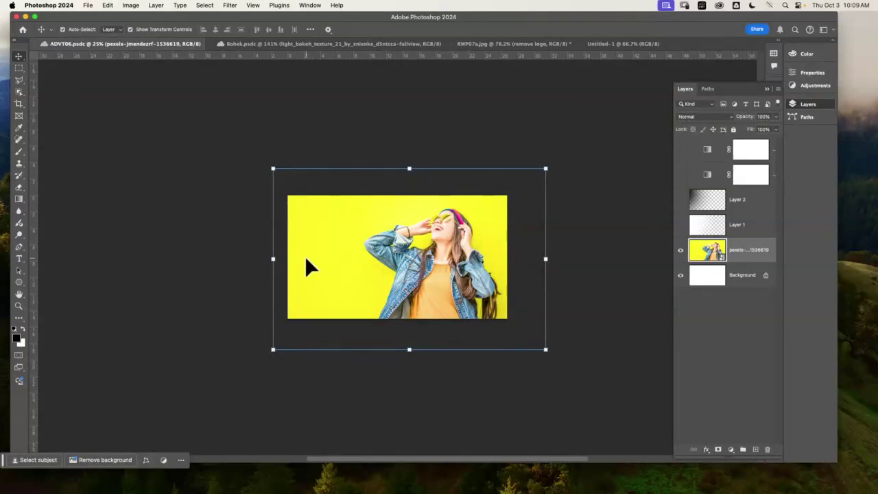
left_click(762, 322)
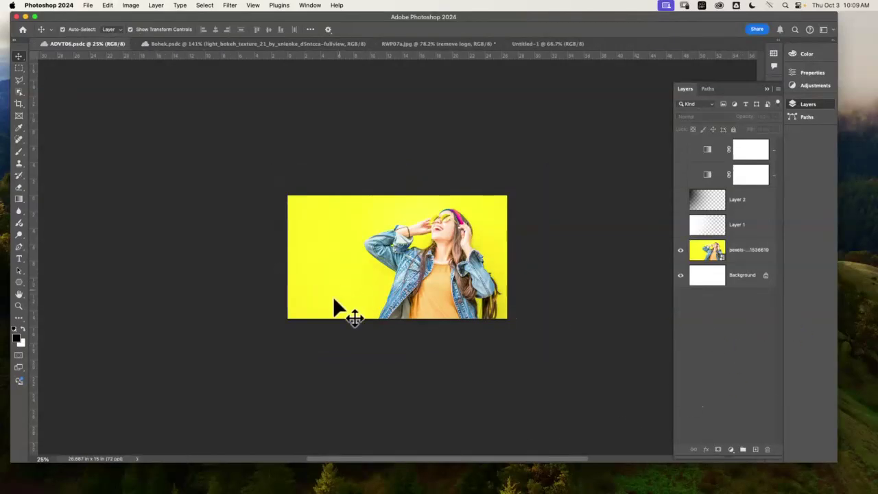
left_click(18, 306)
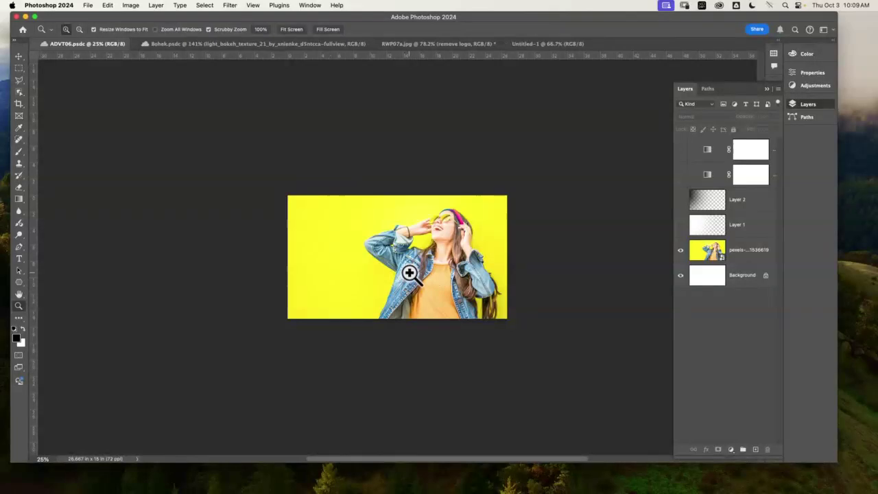
mouse_move(409, 270)
left_mouse_down()
mouse_move(467, 251)
mouse_move(391, 266)
mouse_move(414, 256)
left_mouse_up()
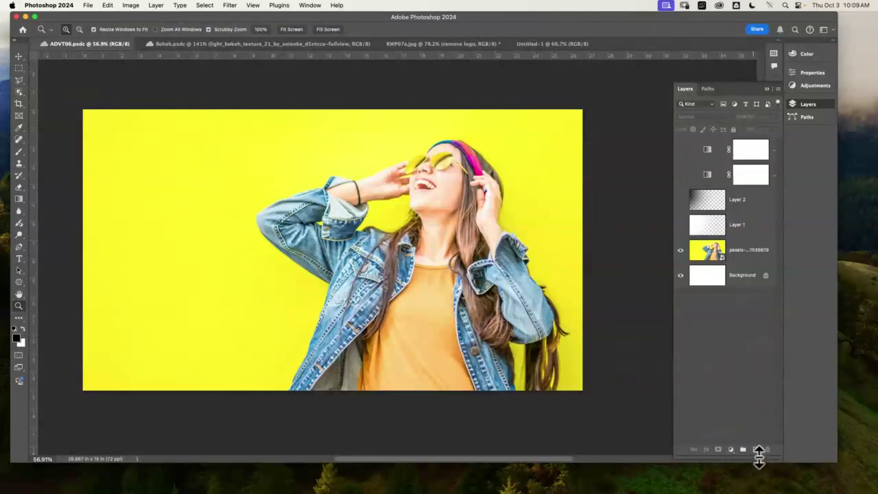
Add a Gradient Map adjustment layer above the photo.
left_click(730, 450)
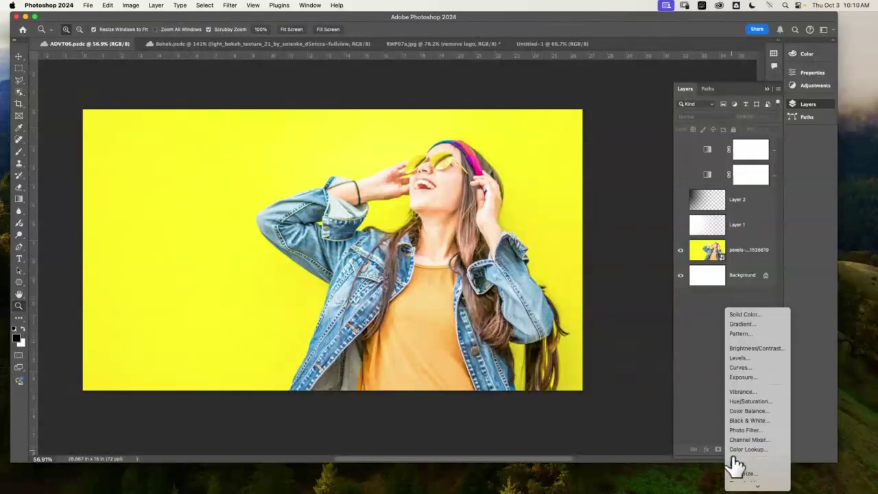
mouse_move(767, 483)
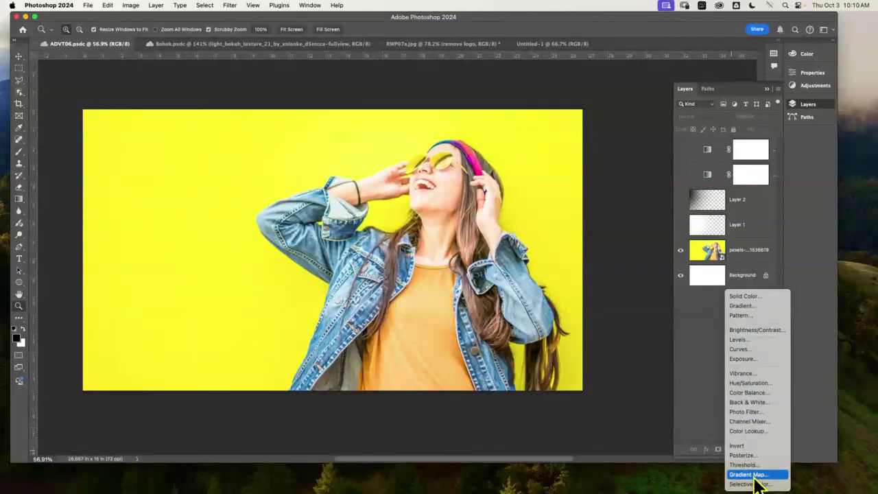
left_click(780, 488)
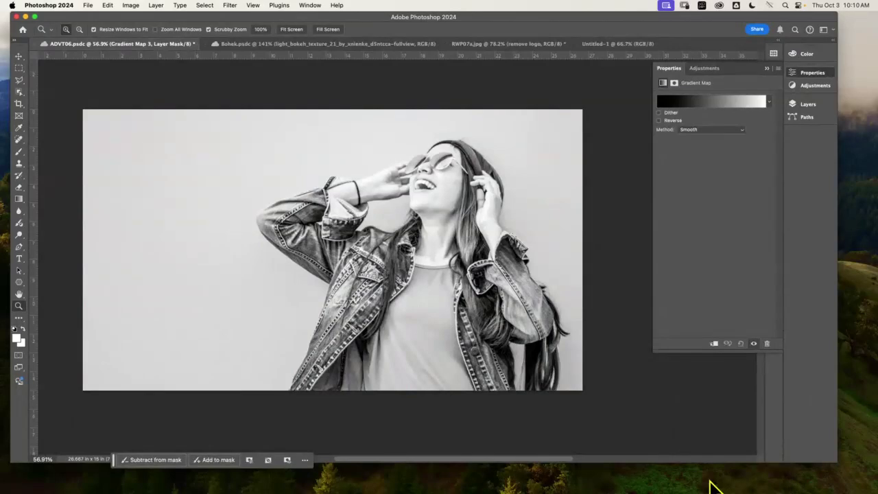
Apply the yellow-to-magenta Orange_12 preset from the Oranges group to the gradient map.
left_click(769, 102)
left_click_drag(752, 127, 751, 151)
left_click(663, 156)
left_click(690, 158)
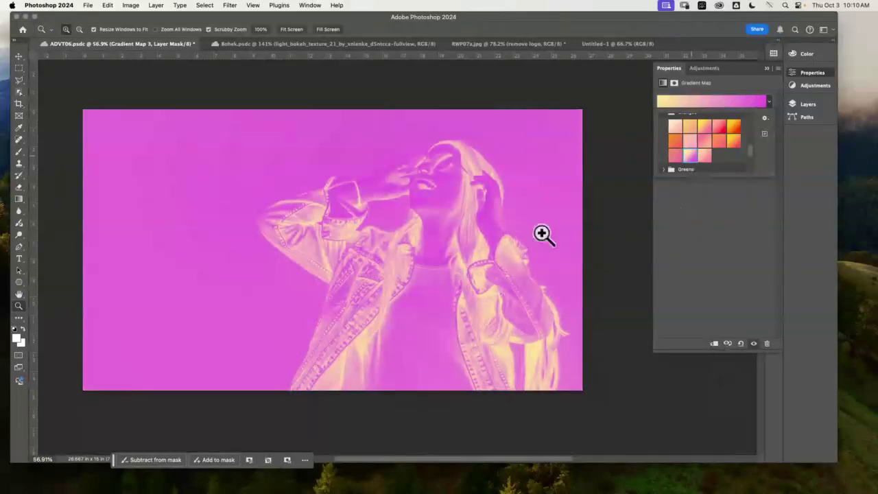
left_click(715, 220)
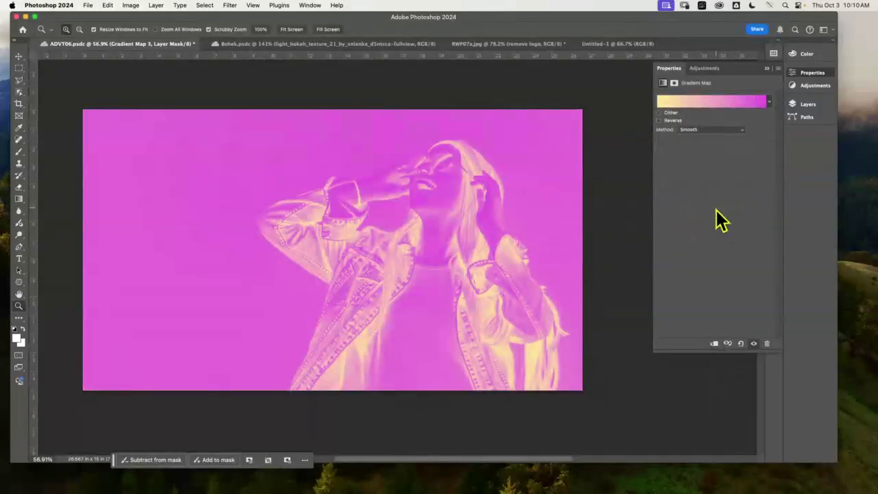
Compare the gradient map in both directions and leave Reverse enabled.
left_click(659, 120)
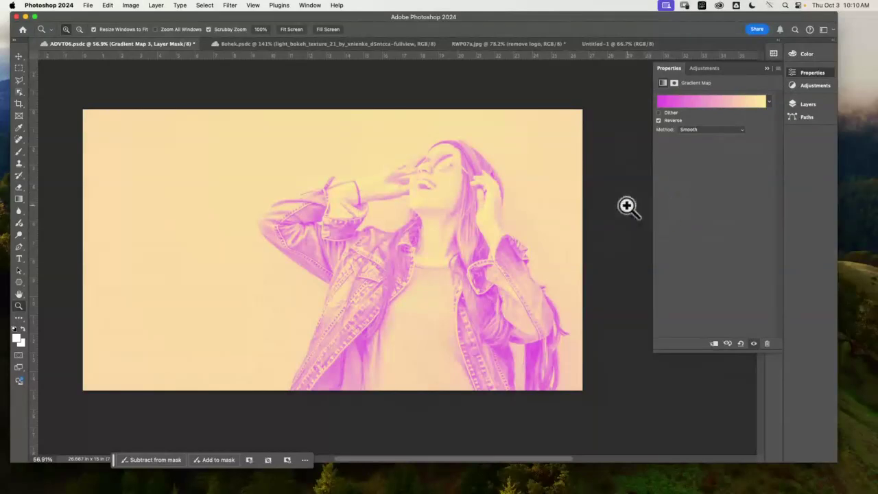
left_click(659, 120)
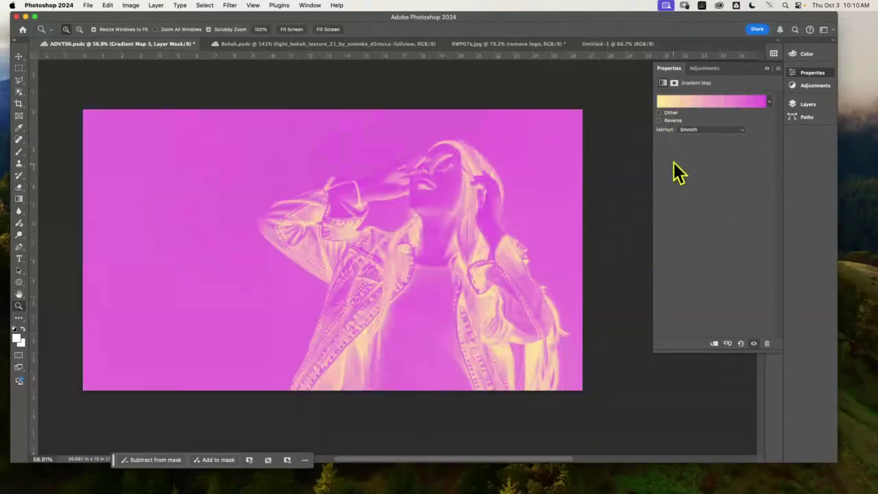
left_click(659, 120)
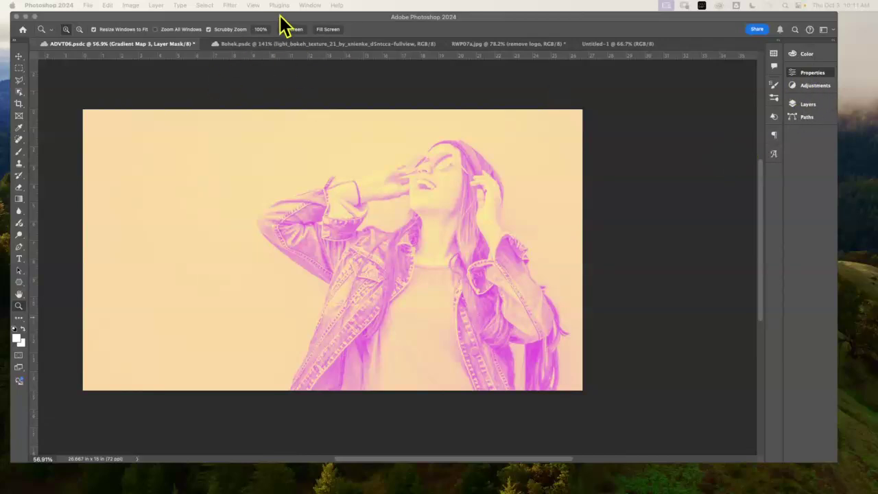
left_click(315, 23)
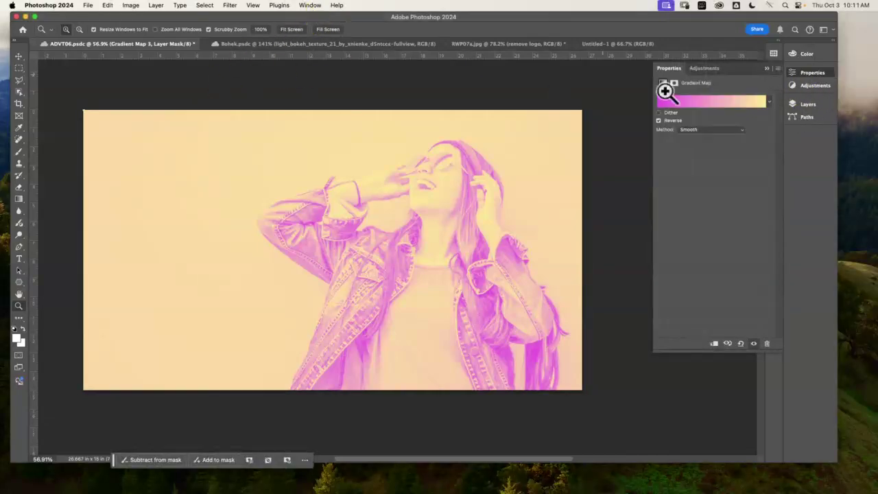
left_click(705, 103)
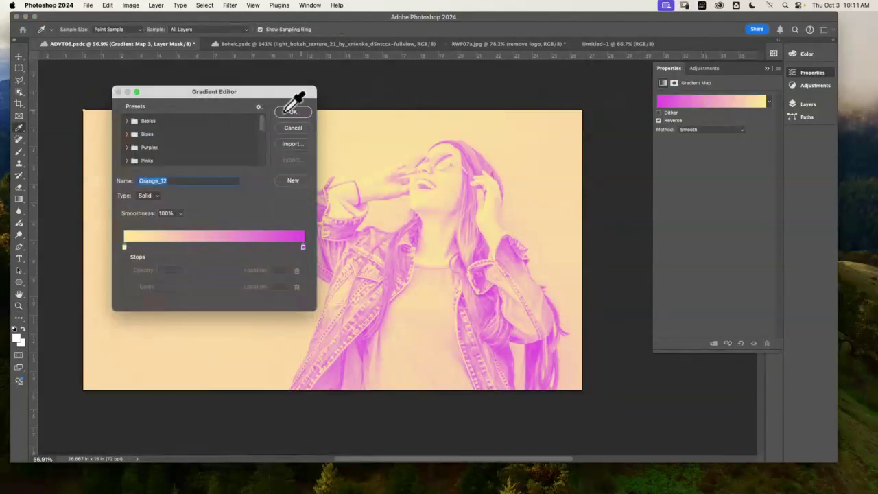
left_click(302, 129)
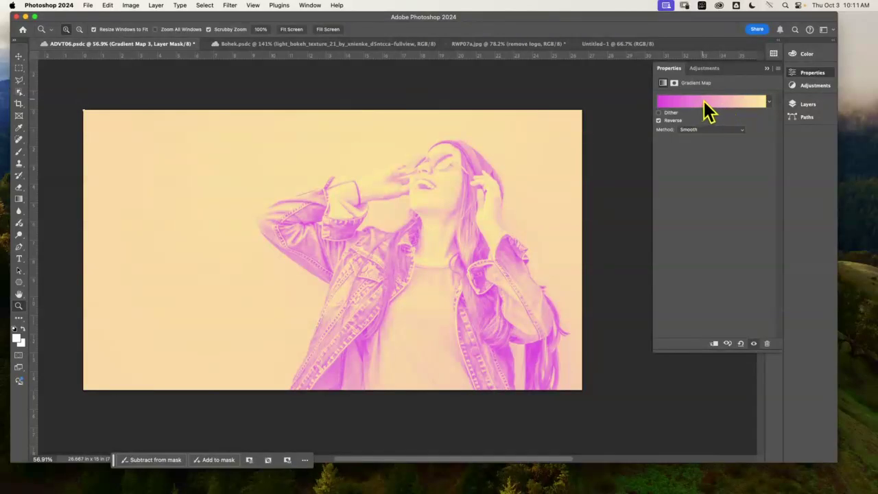
Open the gradient map in the Gradient Editor, try out different color stop positions, and return the yellow stop to location 0.
left_click(710, 110)
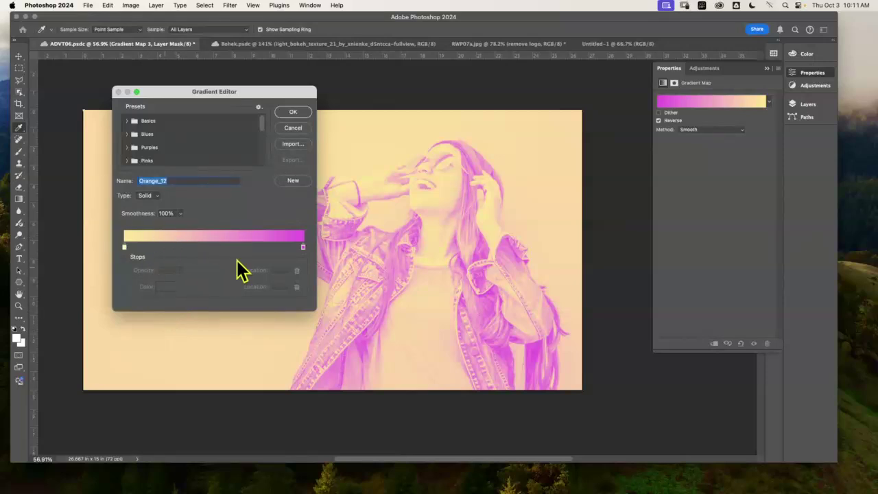
left_click_drag(262, 96, 262, 74)
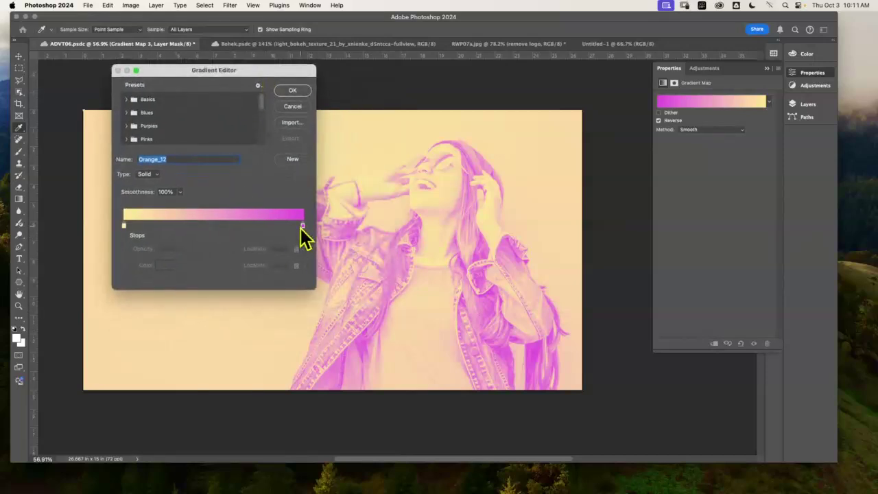
left_click_drag(302, 225, 323, 239)
mouse_move(126, 229)
left_mouse_down()
mouse_move(192, 230)
mouse_move(105, 225)
left_mouse_up()
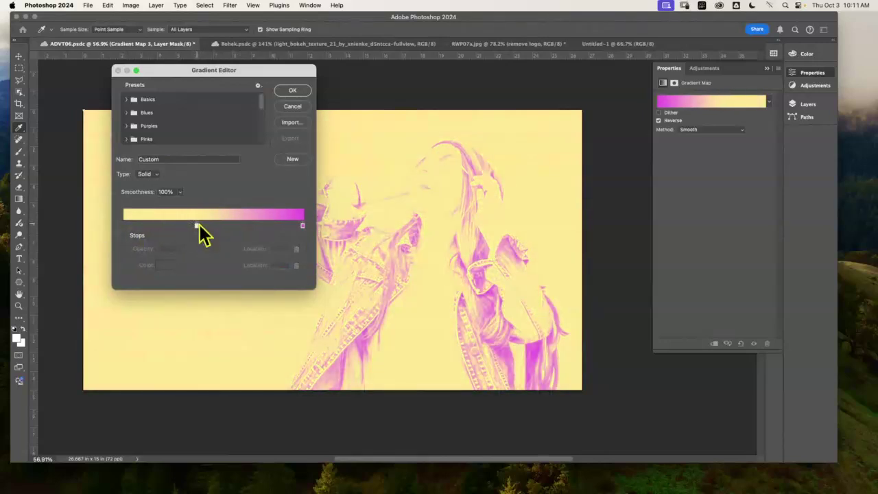
left_click_drag(197, 229, 123, 231)
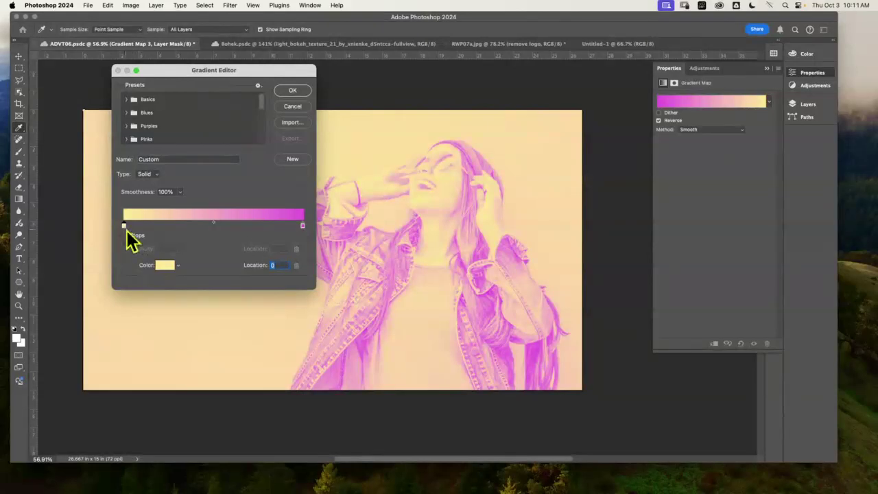
Try recoloring the gradient's yellow stop to pale cream (#fff9dd) and its magenta stop to dark purple (#880a87).
left_click(165, 266)
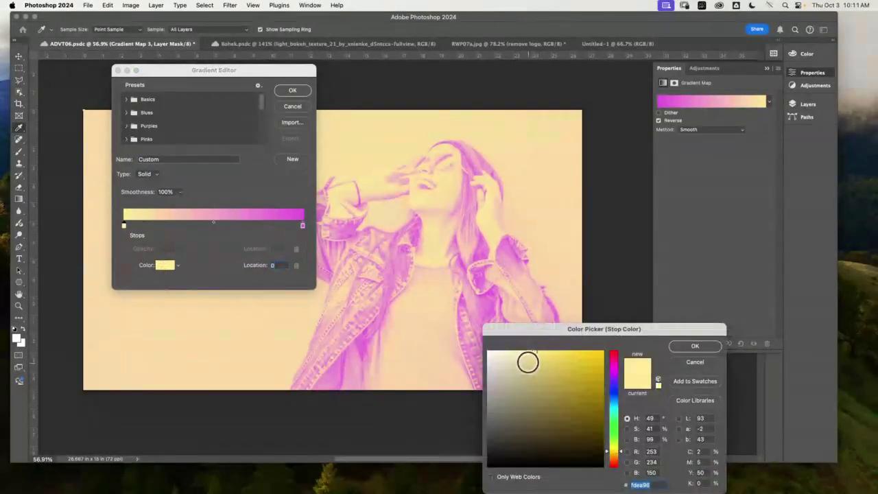
left_click_drag(528, 362, 502, 350)
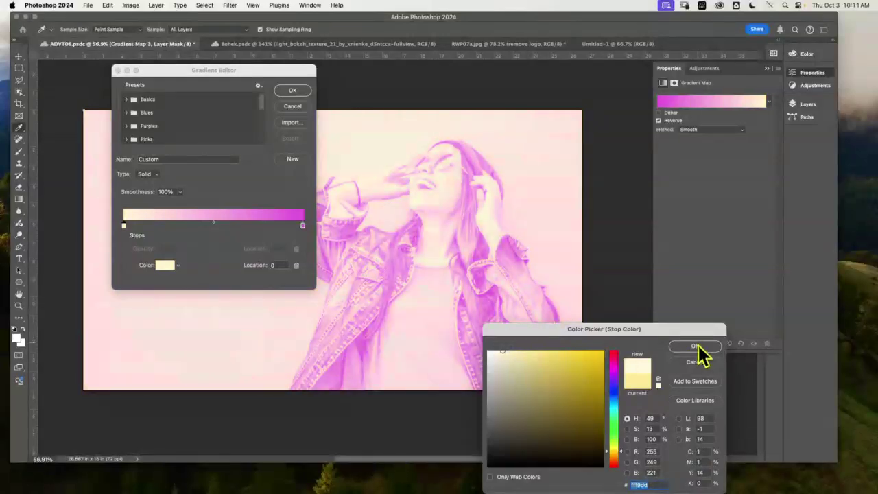
left_click(694, 346)
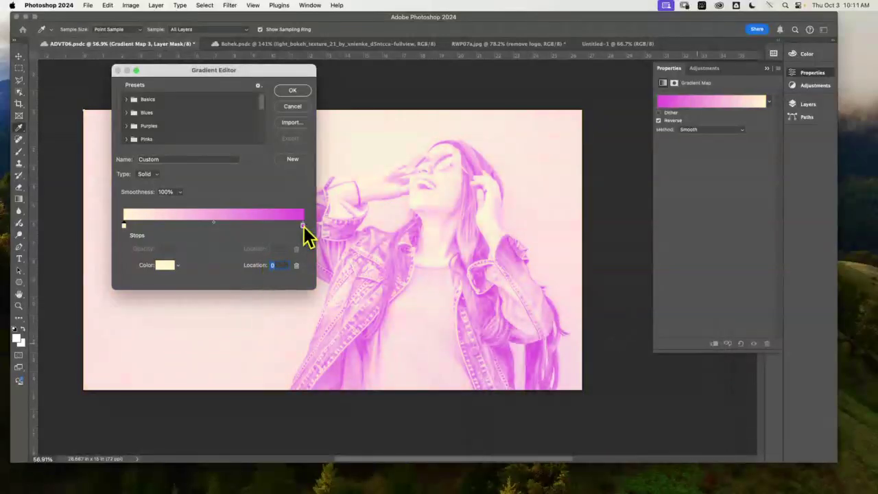
left_click(165, 264)
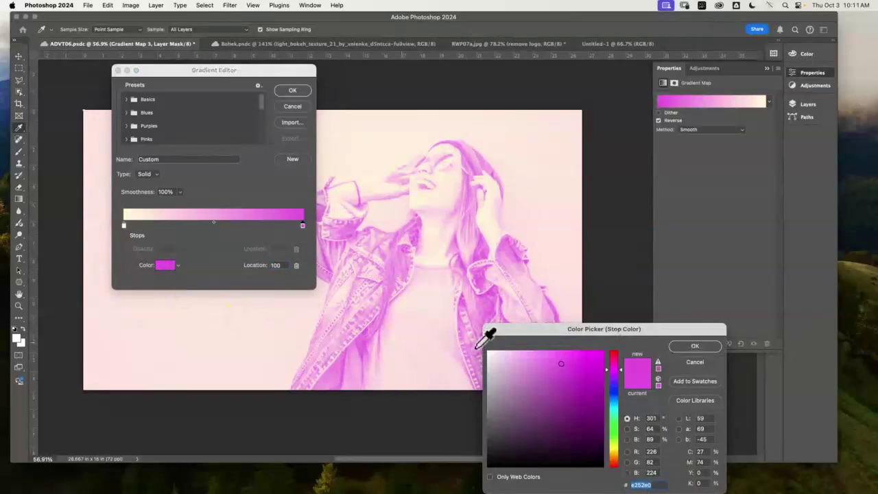
left_click(595, 405)
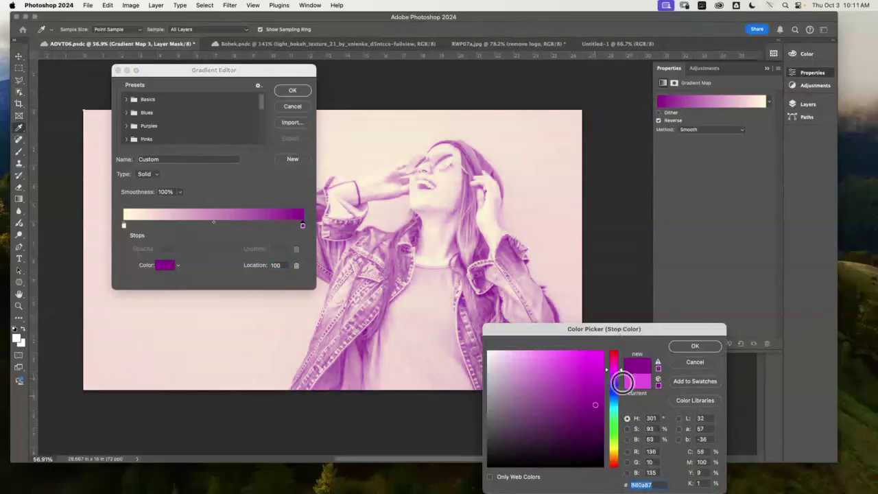
left_click(697, 347)
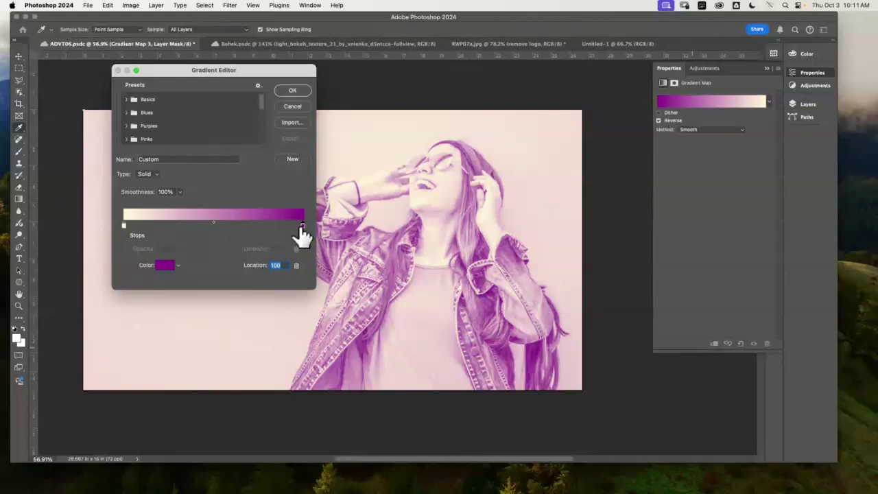
Add a middle color stop to the gradient at location 25 and try a light teal color on it.
left_click(170, 225)
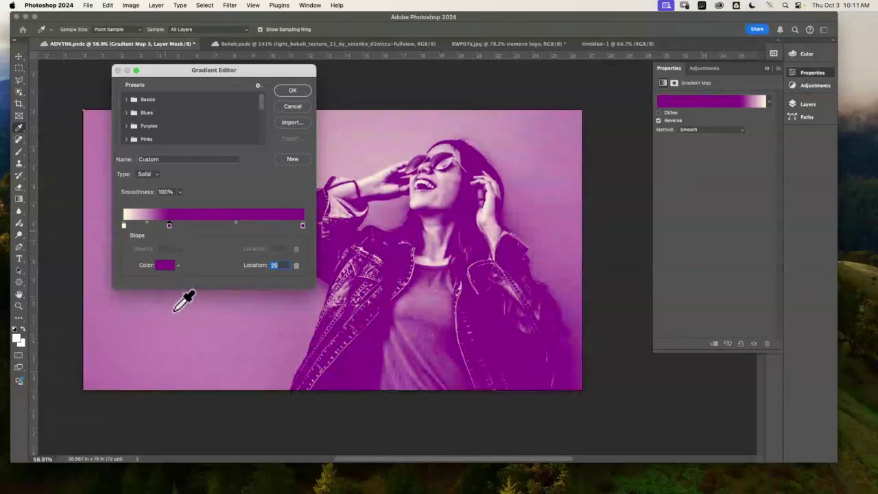
left_click(164, 267)
left_click(615, 412)
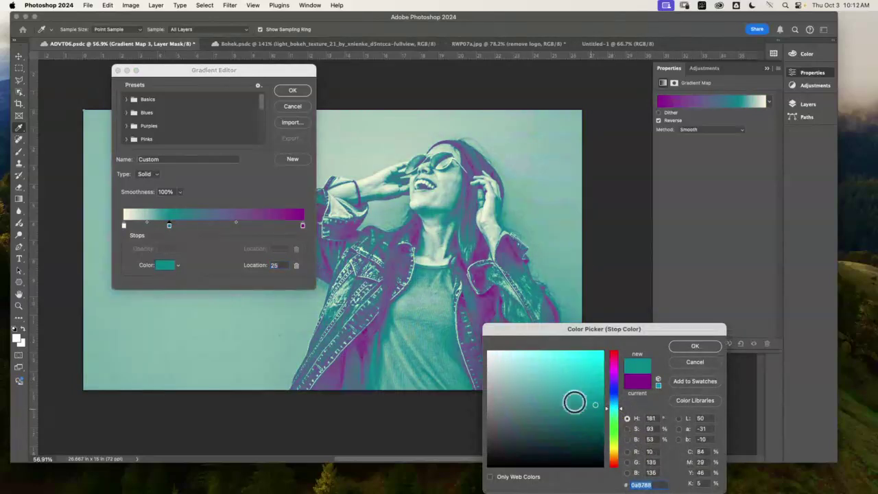
left_click_drag(573, 403, 523, 378)
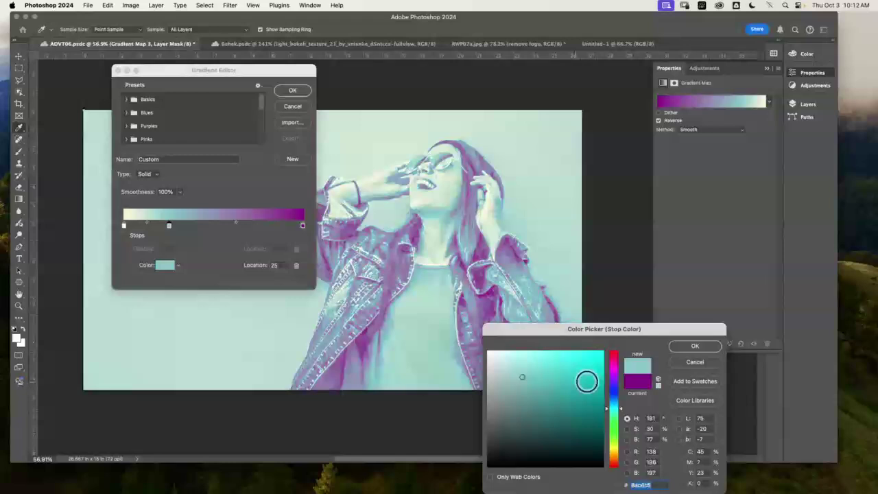
left_click(695, 346)
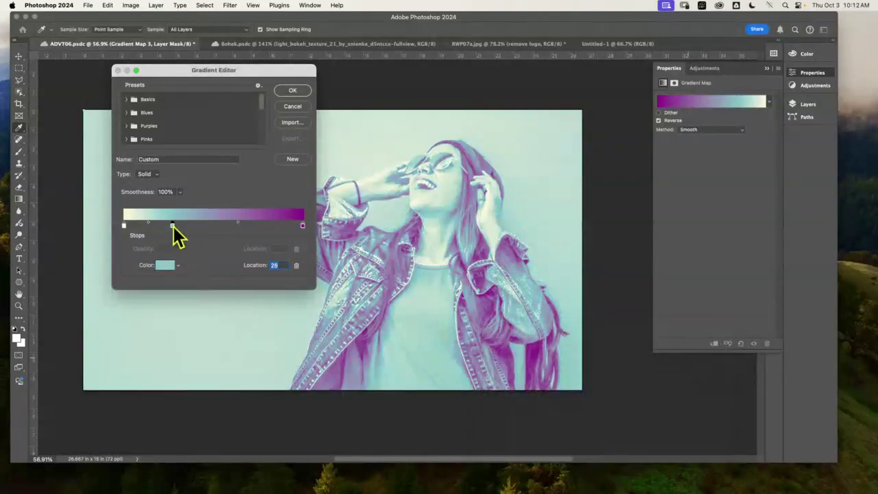
Try different teal stop locations and removing and re-adding the purple end stop, and discard all Gradient Editor changes.
mouse_move(173, 227)
left_mouse_down()
mouse_move(201, 227)
mouse_move(187, 227)
left_mouse_up()
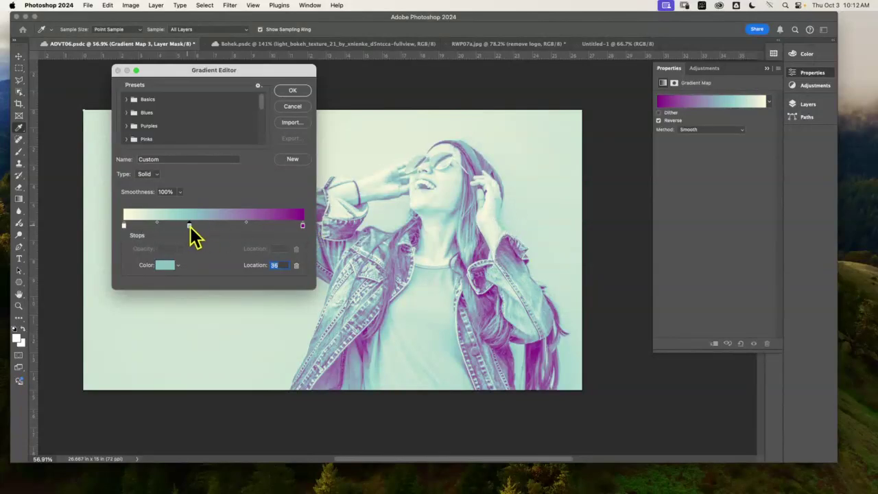
mouse_move(190, 226)
left_mouse_down()
mouse_move(216, 227)
mouse_move(196, 228)
left_mouse_up()
left_click_drag(303, 227, 256, 252)
left_click_drag(303, 228, 233, 253)
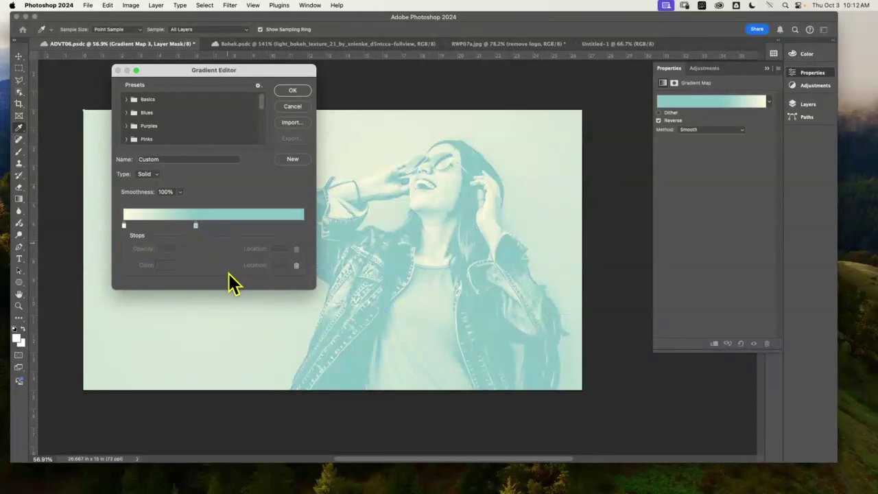
left_click(297, 228)
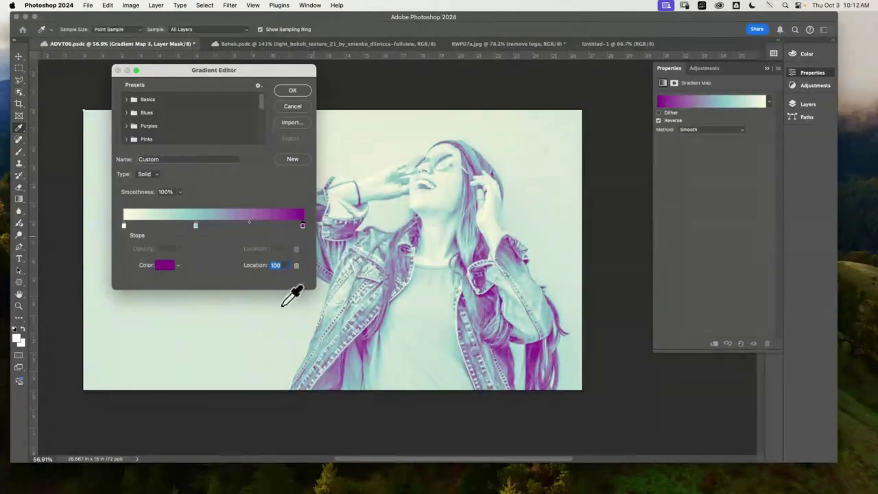
left_click_drag(199, 226, 154, 228)
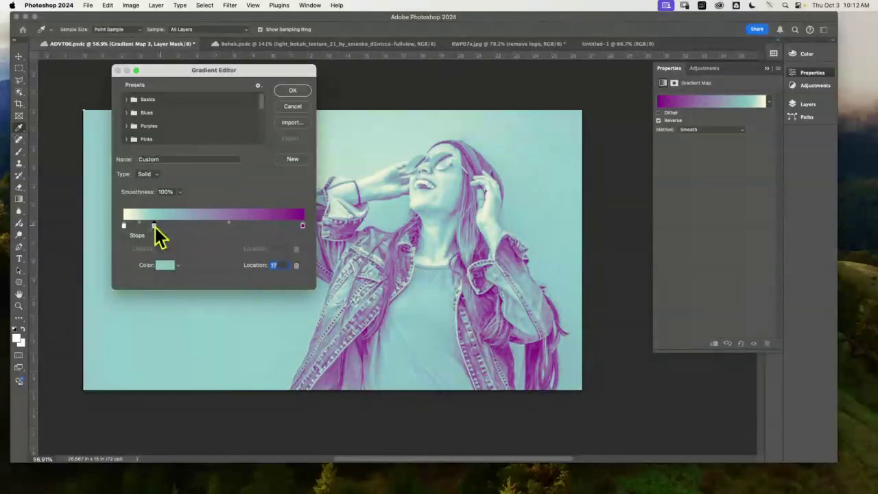
left_click(298, 108)
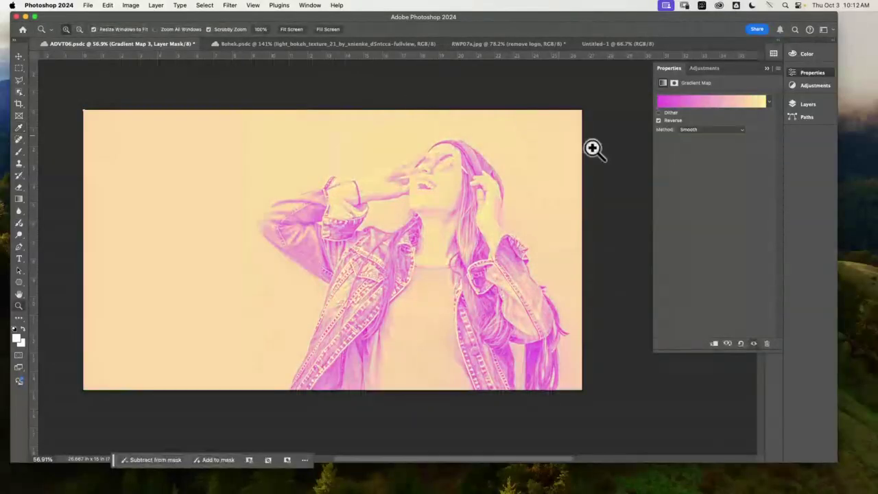
Hide the current top gradient map layer and add a new Gradient Map adjustment layer above it.
left_click(808, 106)
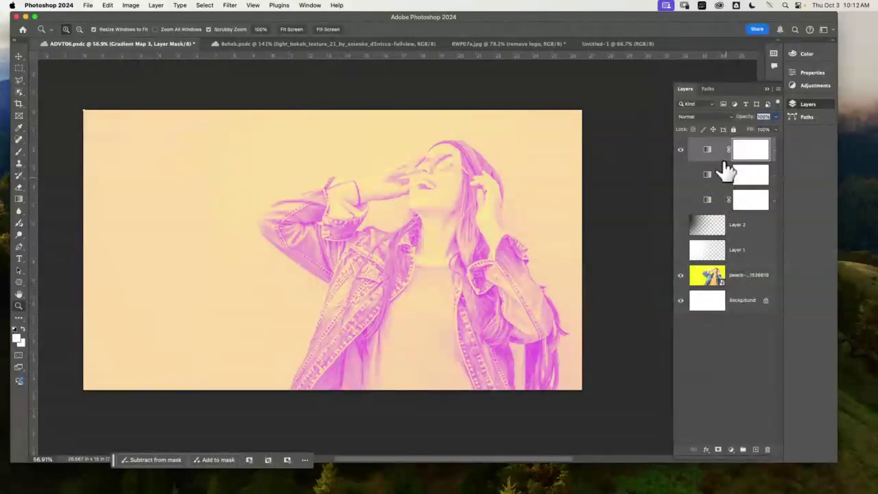
left_click(681, 150)
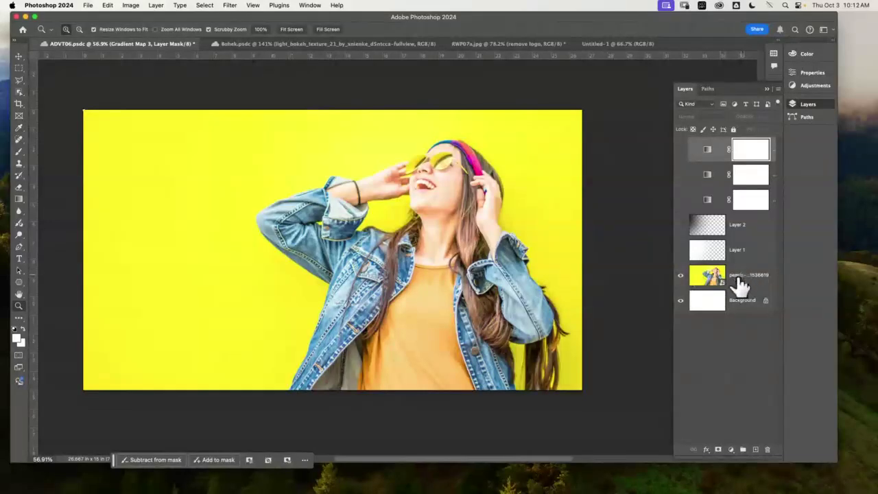
left_click(731, 451)
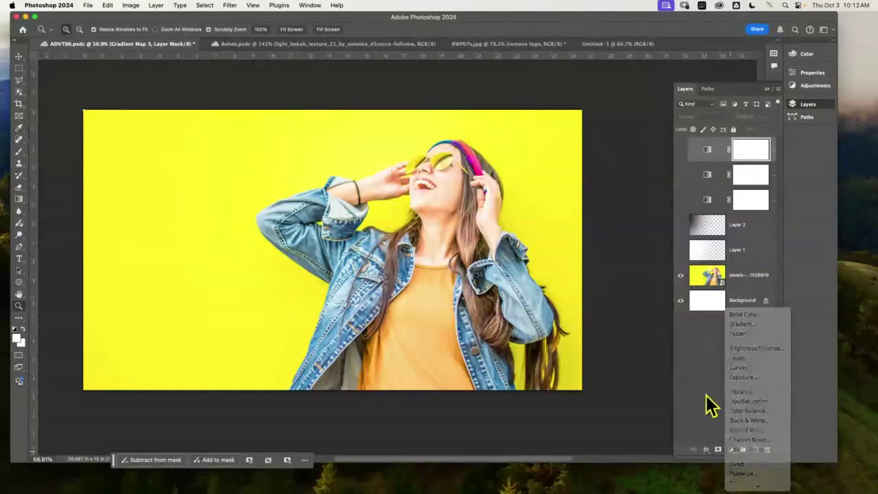
left_click(731, 452)
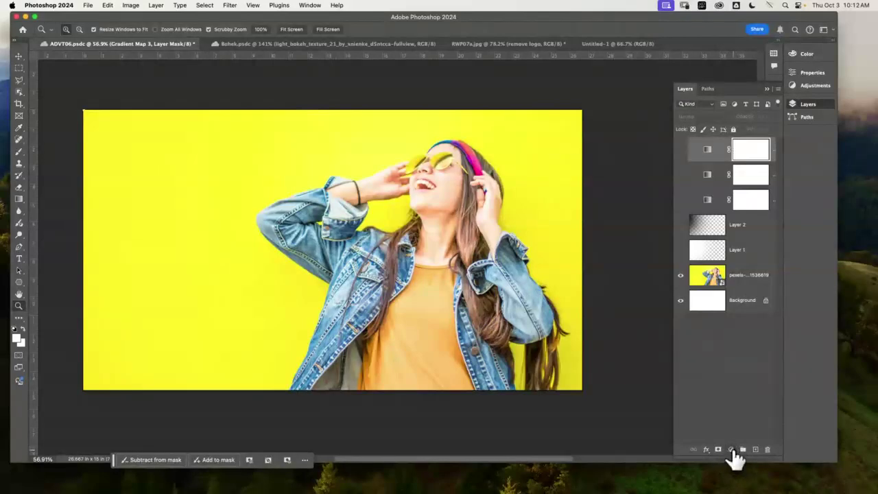
left_click(731, 450)
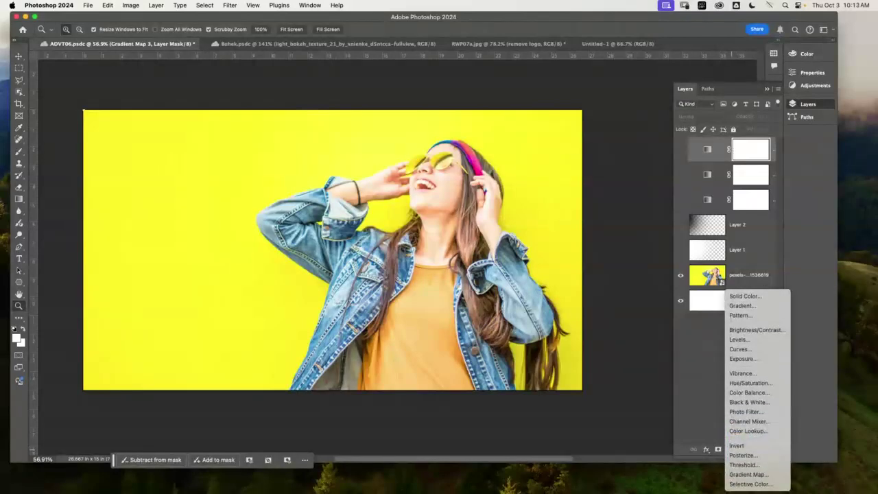
left_click(748, 474)
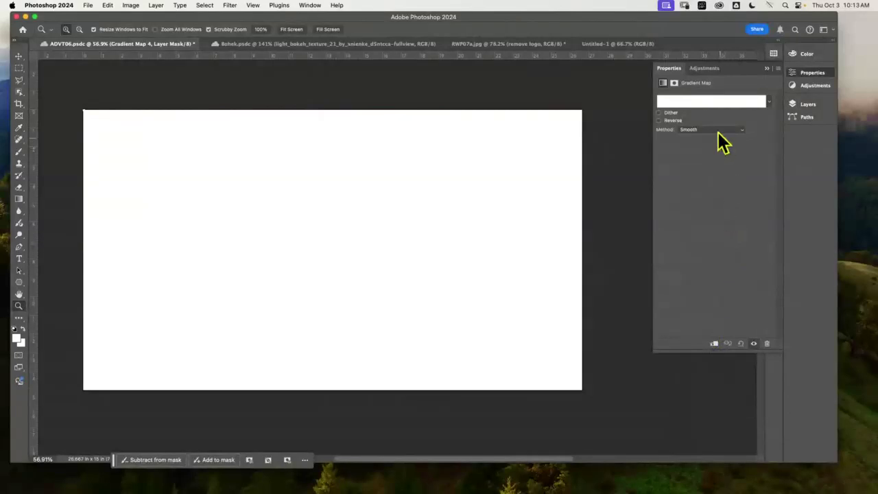
Apply the green-to-blue Green_09 preset from the Greens group to the new gradient map and enable Reverse.
left_click(770, 103)
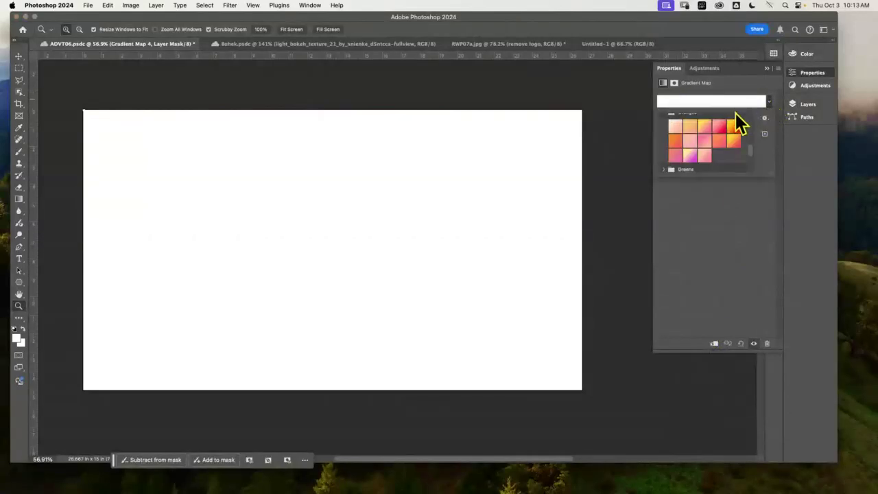
left_click(691, 155)
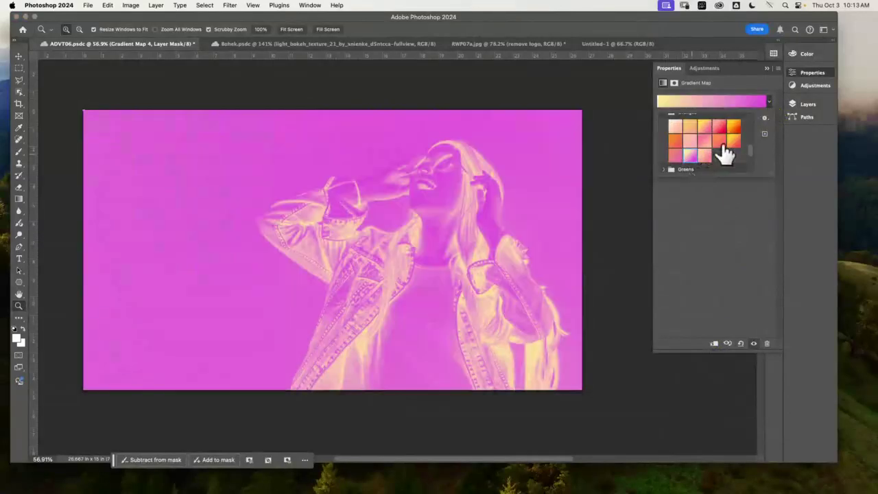
scroll(754, 158, "down", 3)
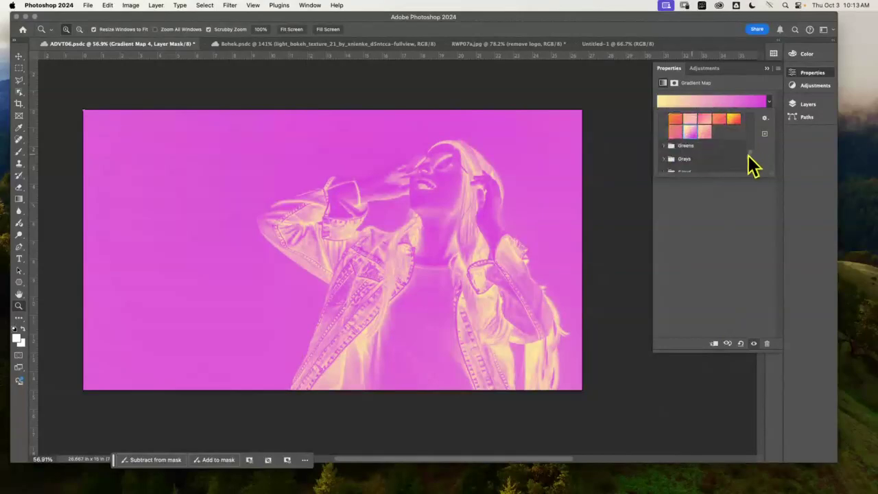
left_click(671, 146)
scroll(752, 151, "down", 5)
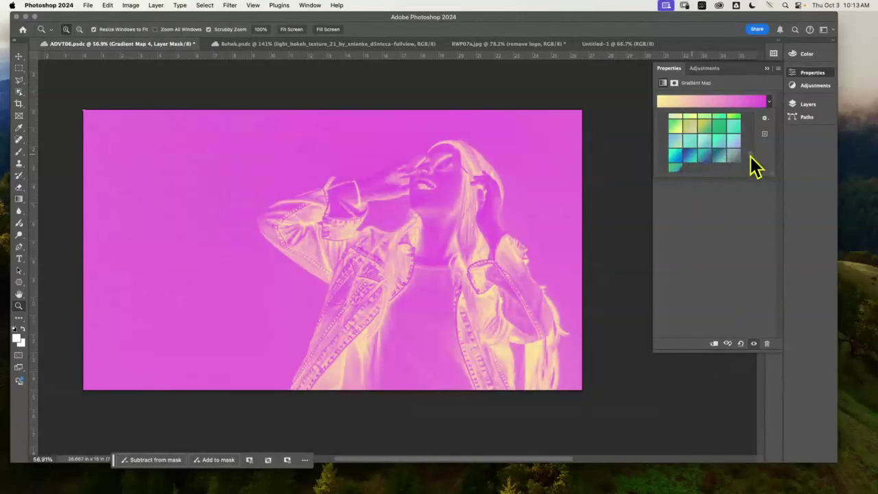
scroll(751, 159, "up", 4)
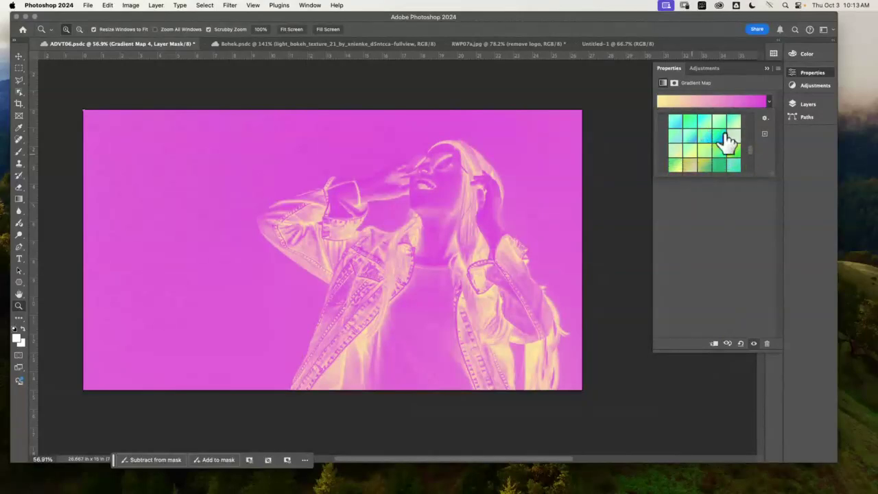
left_click(716, 163)
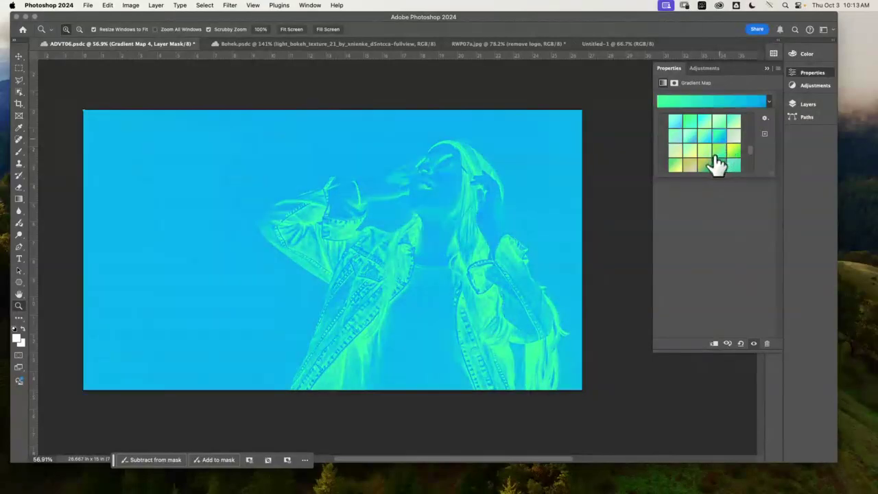
left_click(744, 228)
left_click(659, 120)
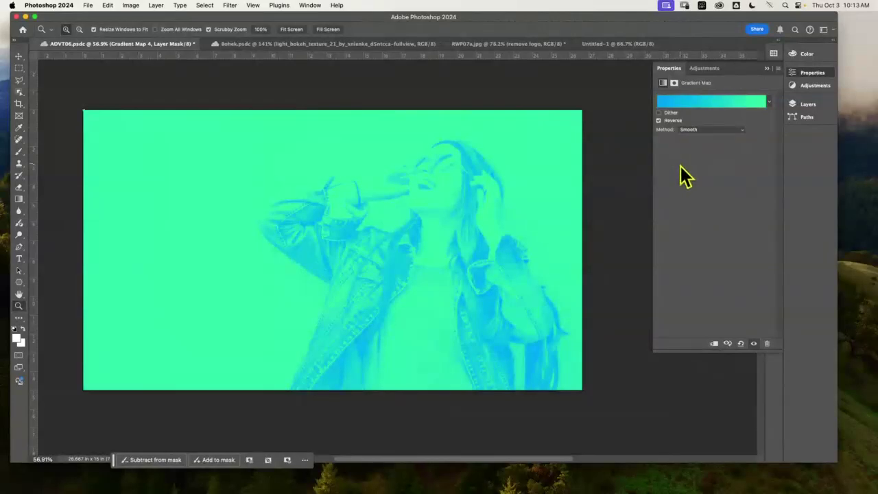
Open the new gradient map in the Gradient Editor and lighten its green stop to a pale mint green.
left_click(726, 109)
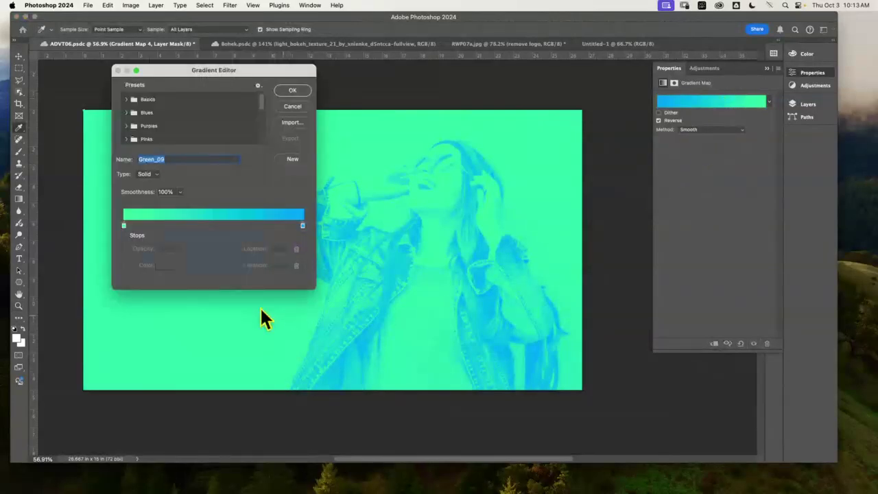
left_click(124, 228)
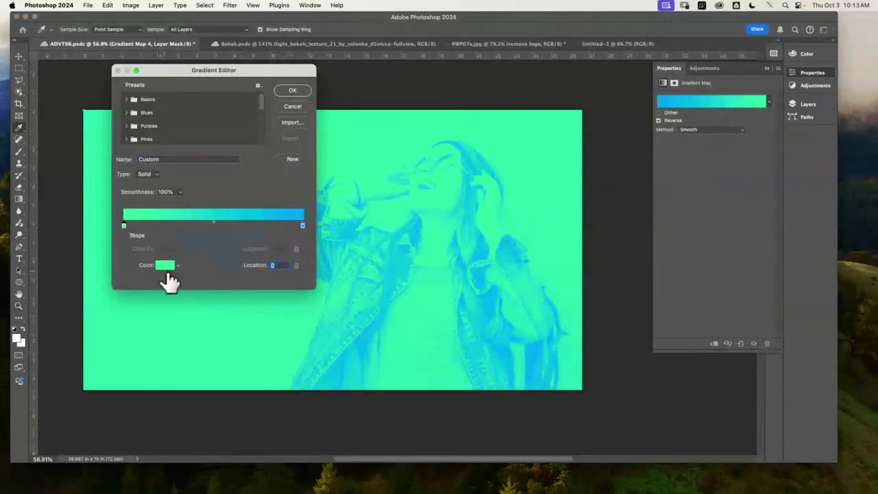
left_click(166, 267)
left_click_drag(561, 361, 520, 352)
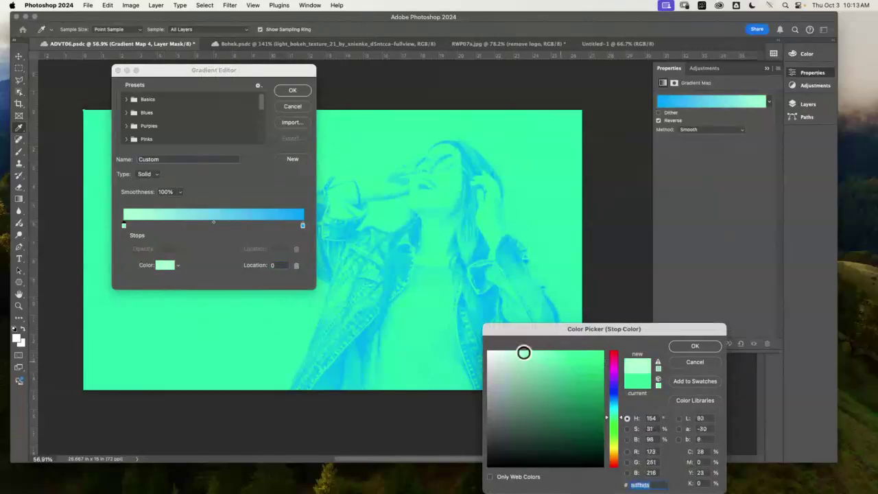
left_click(694, 347)
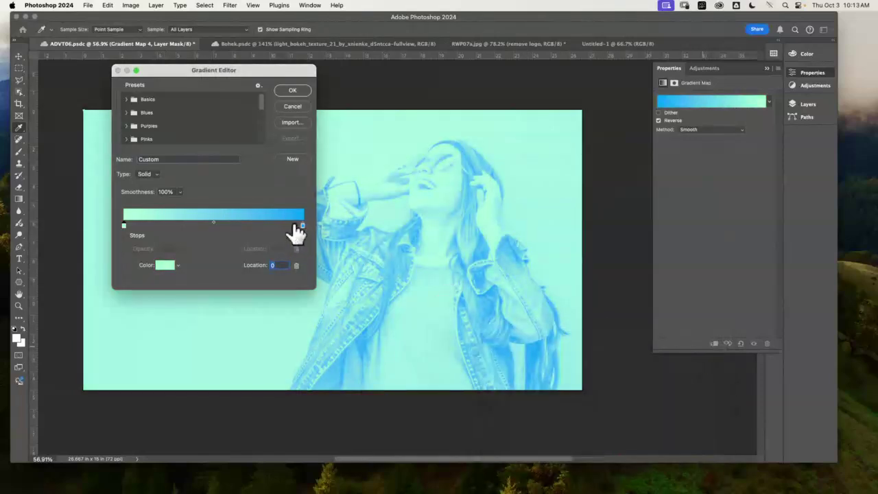
Move the blue color stop to location 54 and add another blue stop near the gradient's end at location 99.
left_click_drag(302, 227, 220, 226)
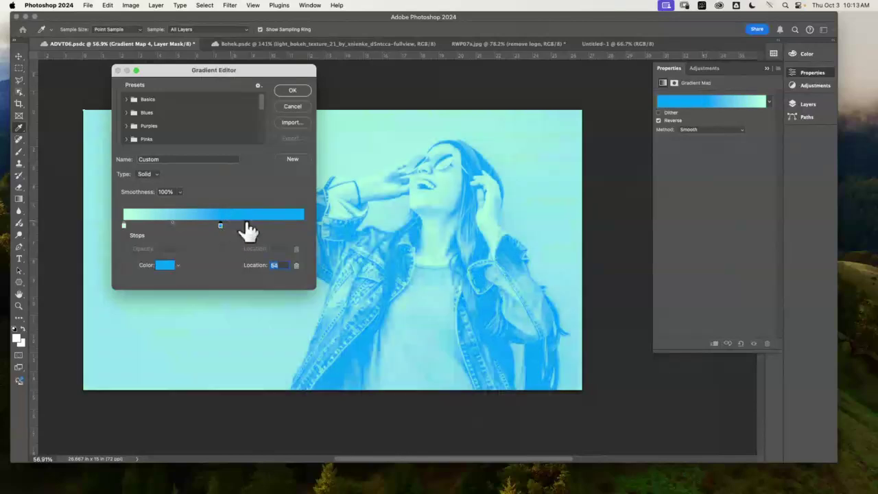
left_click(299, 226)
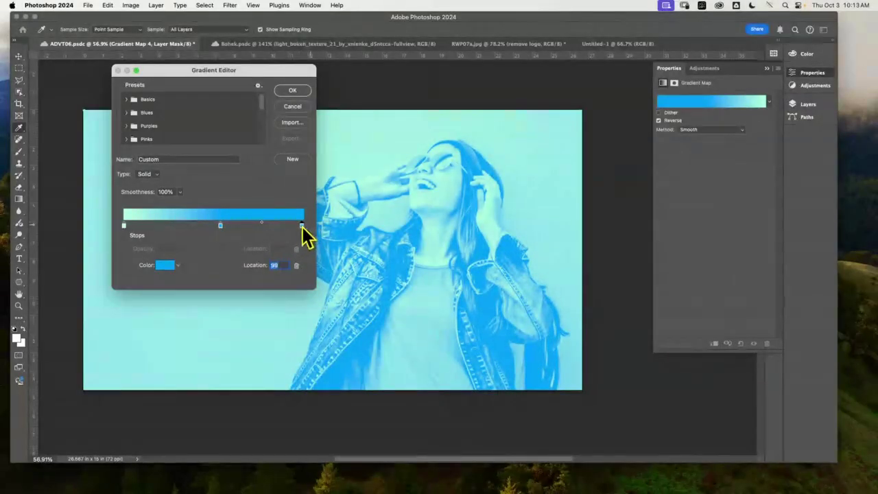
left_click_drag(301, 226, 304, 227)
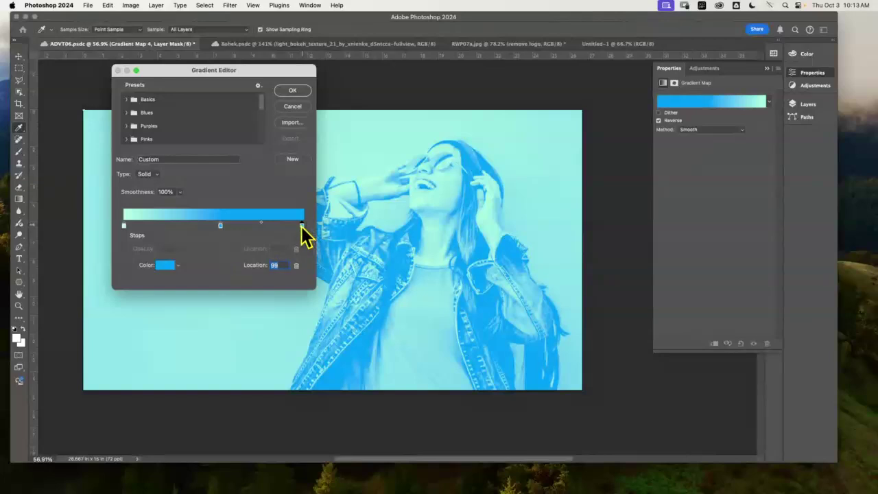
Recolor the color stop at the blue end of the gradient to dark navy #001b2a, at location 100.
left_click(166, 267)
left_click_drag(584, 381, 609, 449)
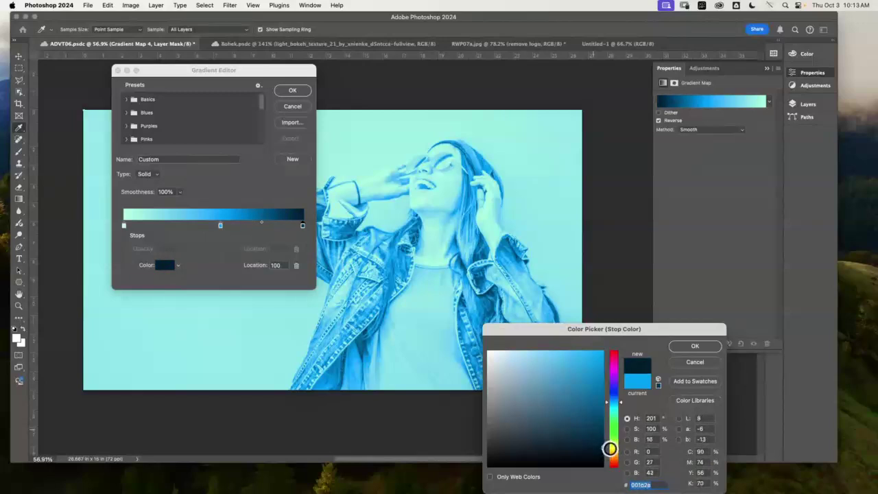
left_click(701, 347)
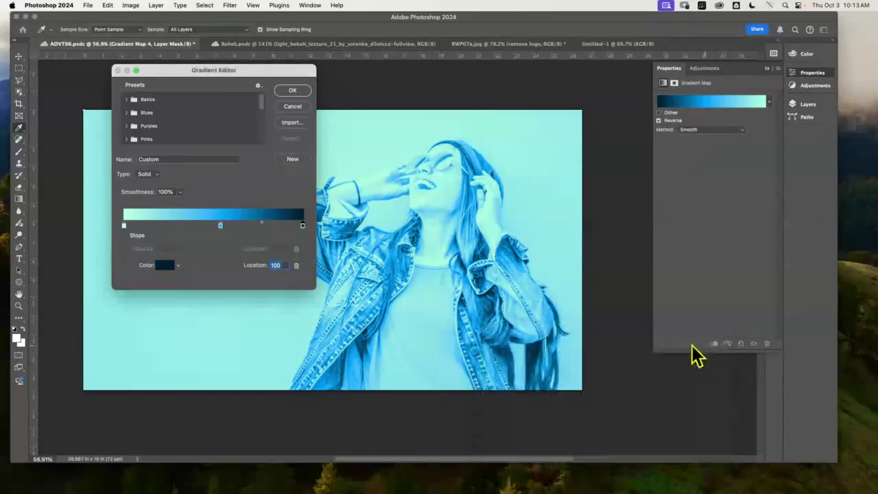
Move the dark navy stop to location 92 and the bright blue stop to location 38, and accept the gradient.
mouse_move(302, 225)
left_mouse_down()
mouse_move(277, 225)
mouse_move(289, 226)
left_mouse_up()
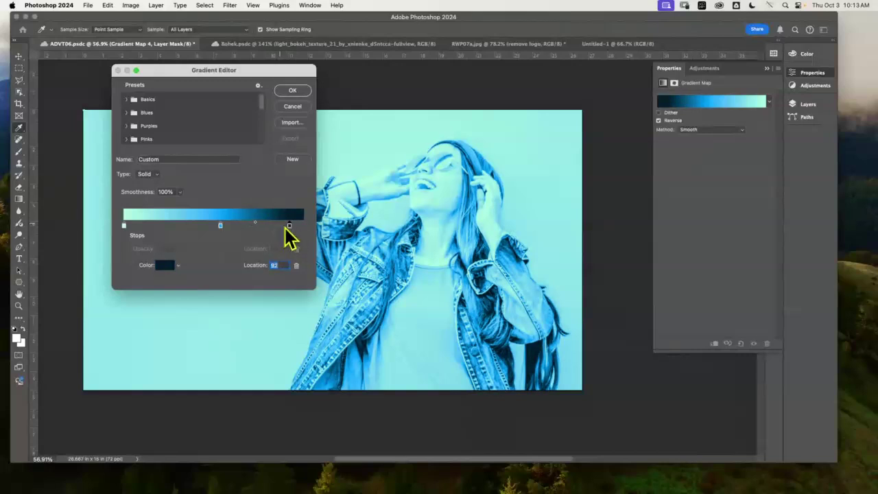
left_click_drag(220, 226, 192, 226)
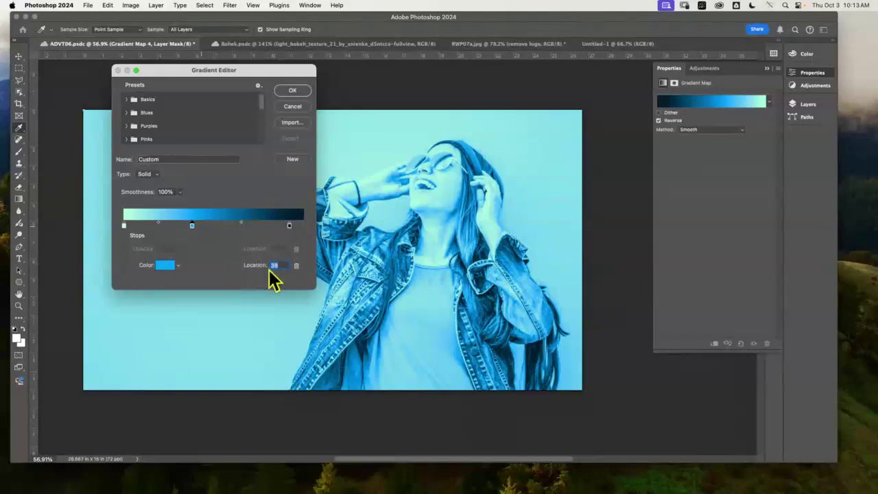
left_click(302, 92)
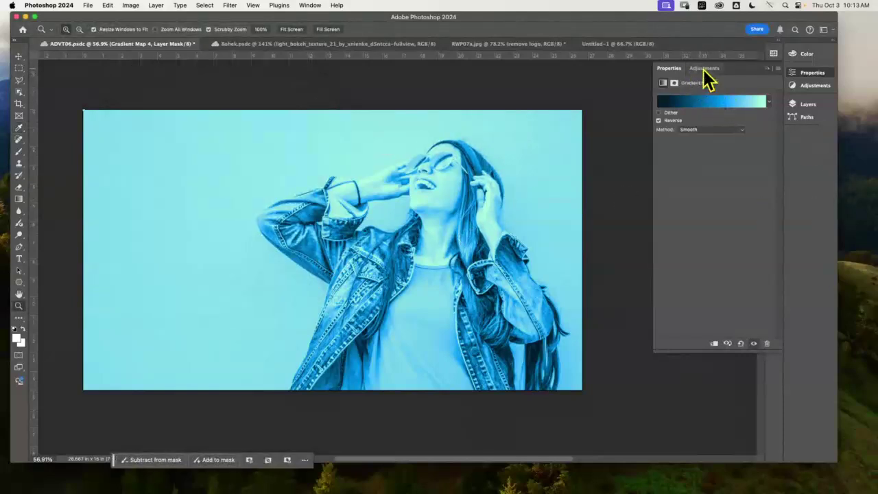
Compare the four gradient map duotones one at a time against the original photo, ending with every gradient map layer hidden.
left_click(808, 105)
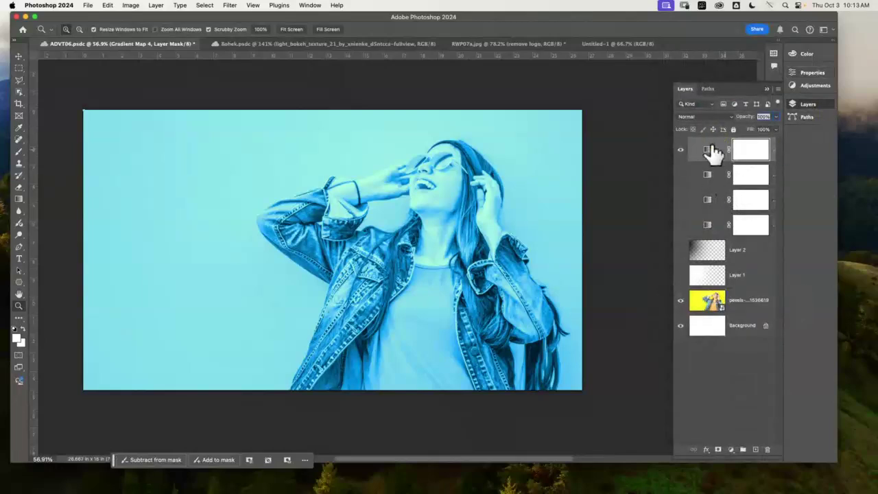
left_click(681, 149)
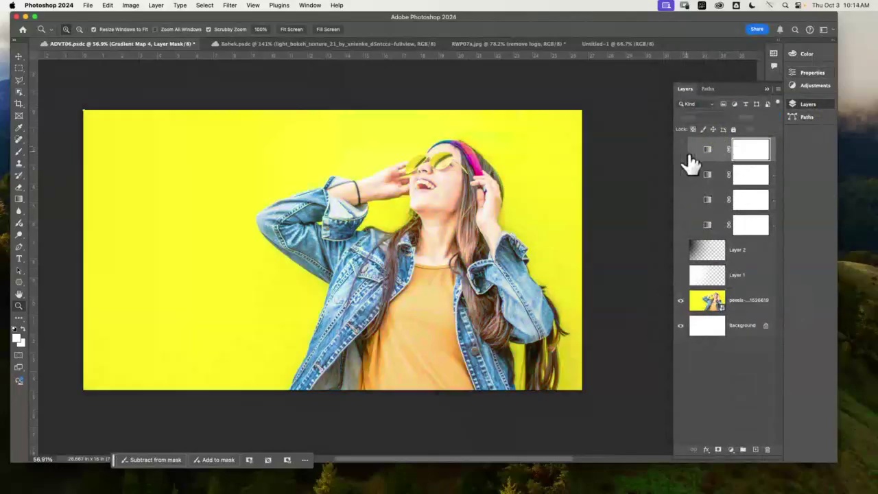
left_click(681, 225)
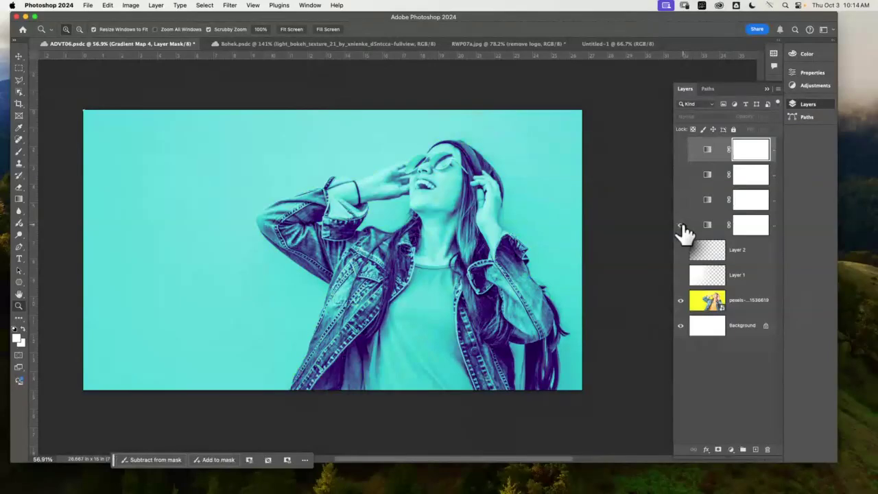
left_click(681, 225)
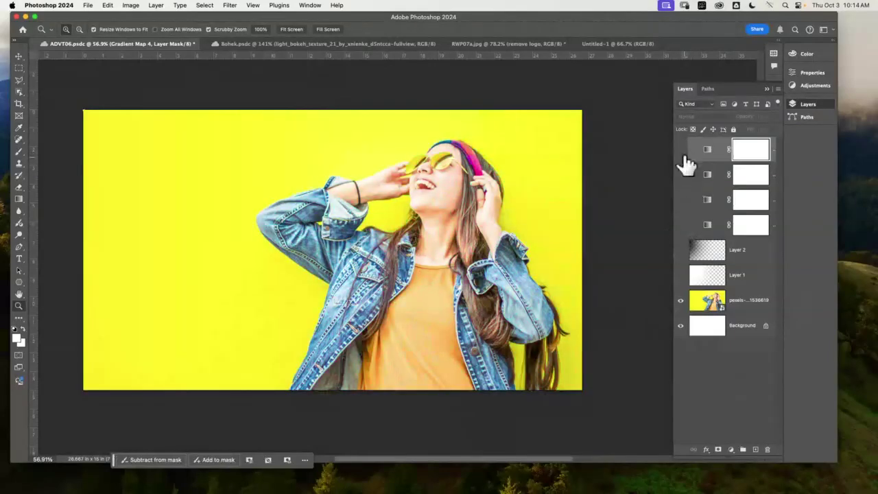
left_click(681, 150)
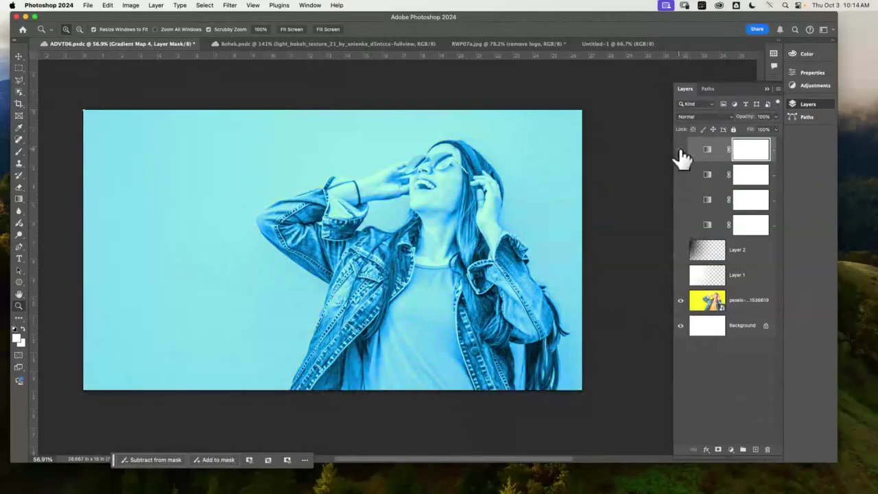
left_click(681, 150)
left_click(682, 227)
left_click(681, 226)
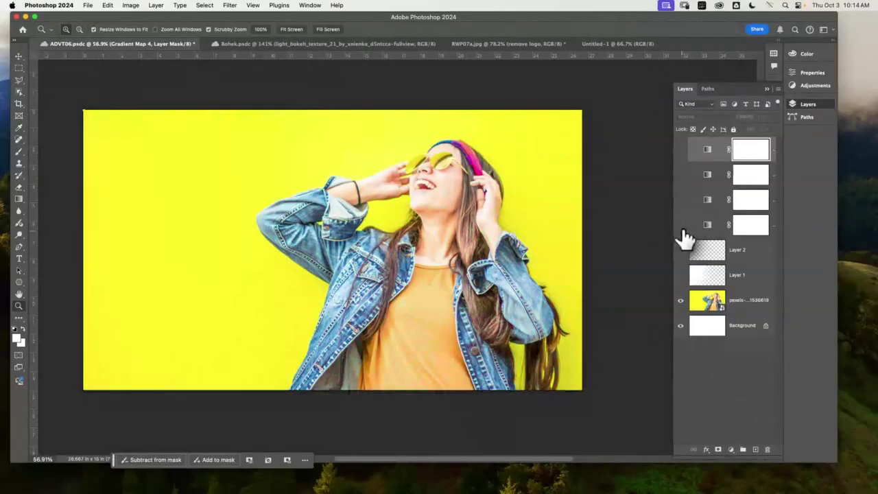
left_click(681, 199)
left_click(681, 200)
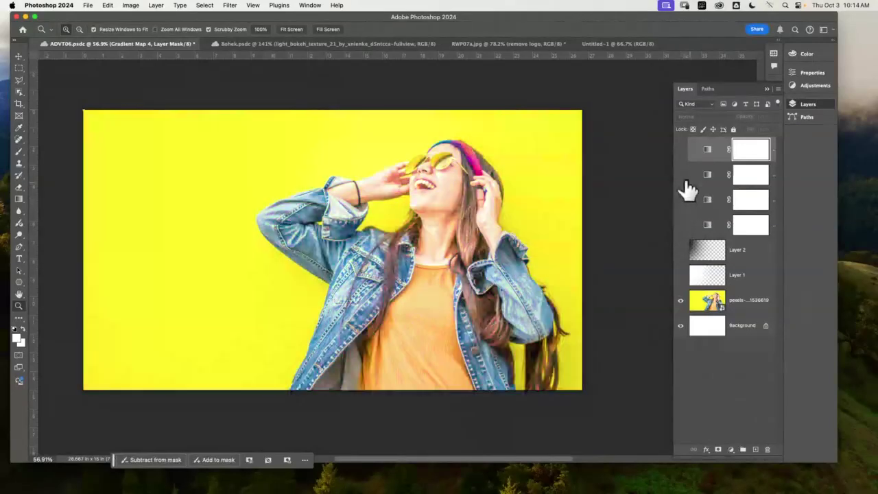
left_click(681, 175)
left_click(682, 175)
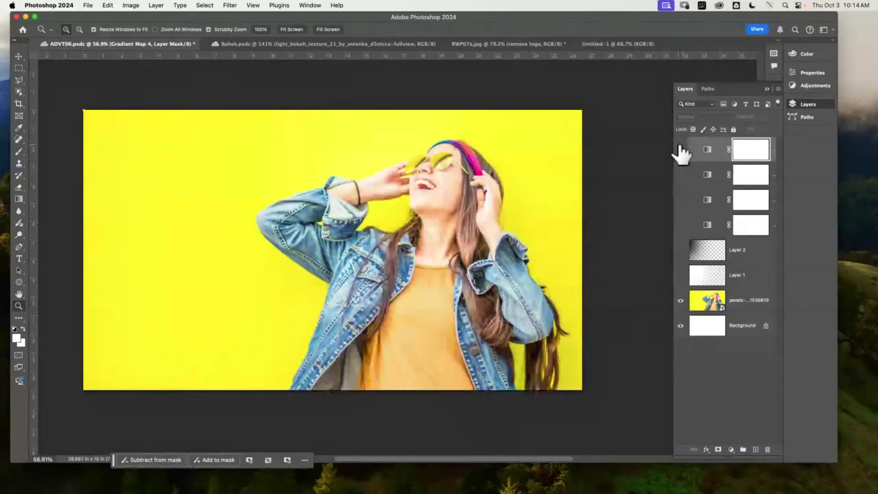
left_click(681, 149)
left_click(681, 149)
Show Layer 1 and erase its white gradient from the woman's raised arm and jacket using a hard round eraser with 100% hardness.
left_click(735, 275)
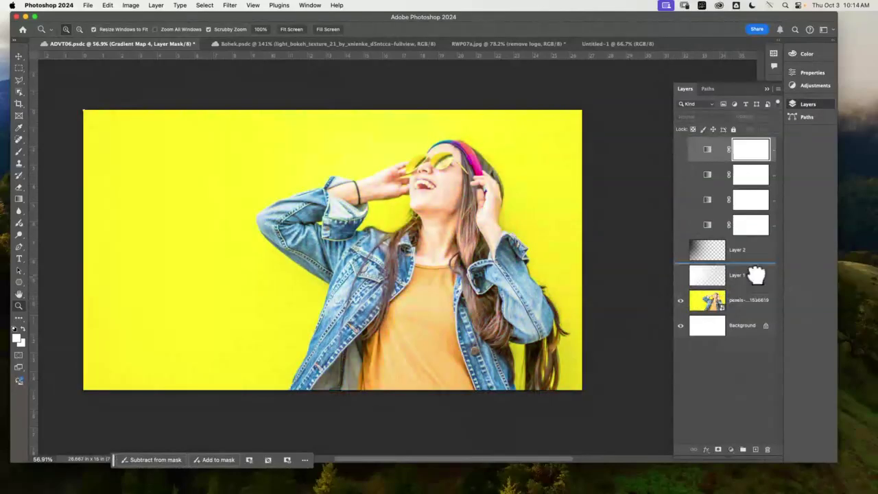
left_click(681, 275)
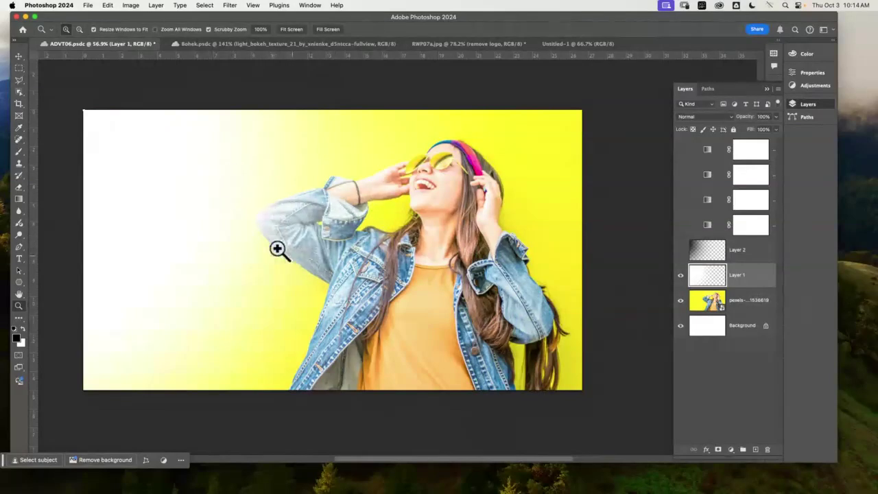
left_click(19, 187)
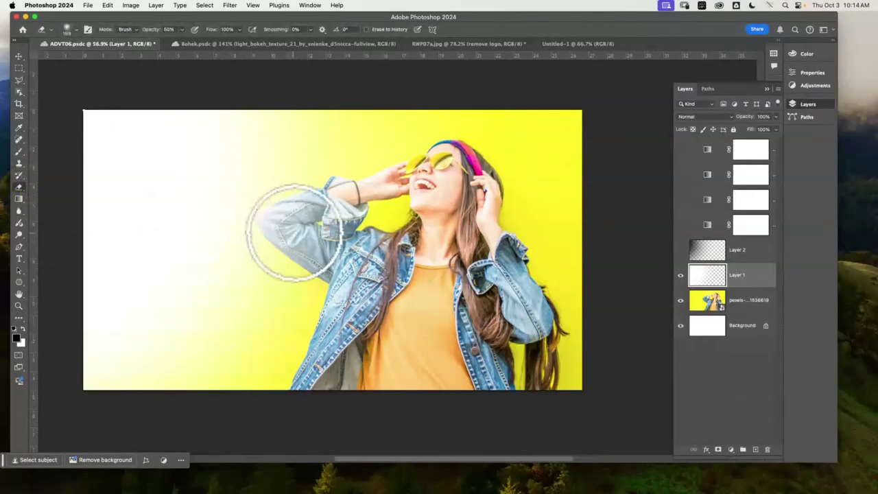
left_click(69, 30)
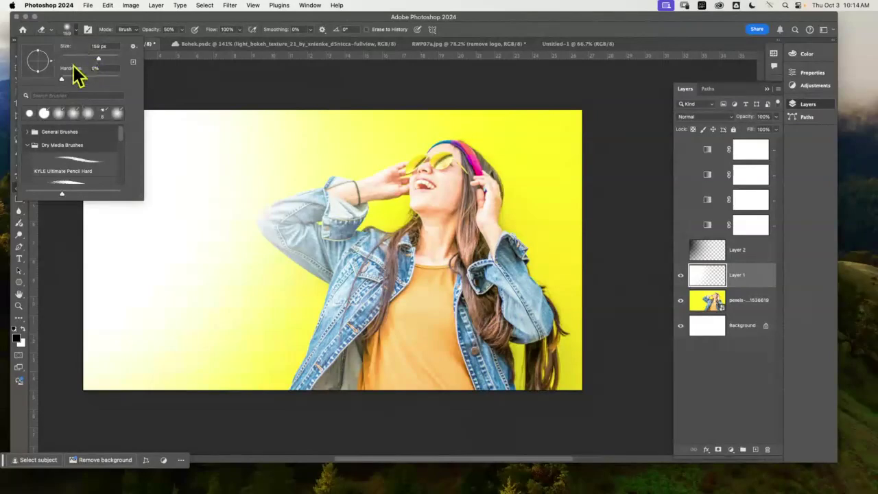
left_click(30, 113)
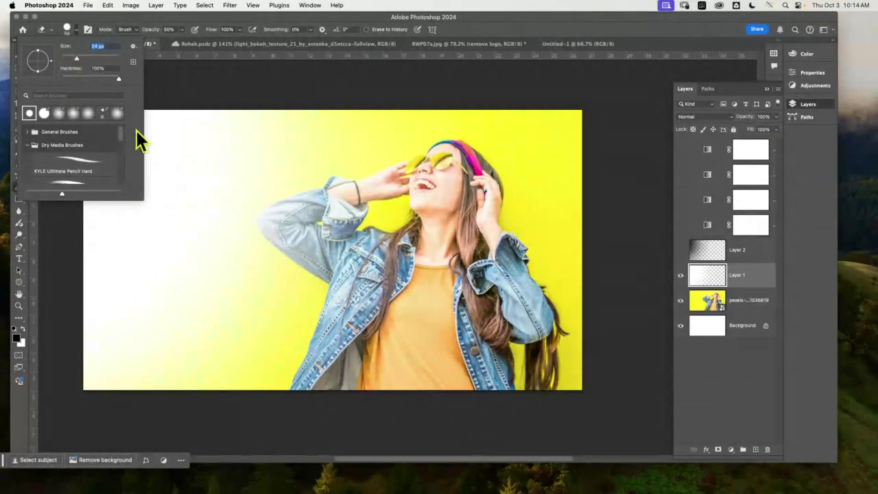
left_click(288, 226)
mouse_move(298, 219)
left_mouse_down()
mouse_move(297, 245)
mouse_move(300, 226)
mouse_move(349, 250)
mouse_move(355, 266)
mouse_move(321, 262)
mouse_move(335, 273)
mouse_move(302, 256)
mouse_move(320, 270)
mouse_move(265, 225)
mouse_move(272, 217)
mouse_move(263, 220)
mouse_move(343, 190)
mouse_move(307, 209)
mouse_move(335, 208)
mouse_move(303, 219)
mouse_move(352, 212)
mouse_move(358, 224)
mouse_move(364, 215)
mouse_move(345, 284)
mouse_move(359, 282)
mouse_move(405, 258)
mouse_move(343, 197)
mouse_move(384, 187)
mouse_move(345, 194)
mouse_move(396, 176)
mouse_move(379, 185)
mouse_move(433, 186)
mouse_move(443, 175)
mouse_move(391, 278)
left_mouse_up()
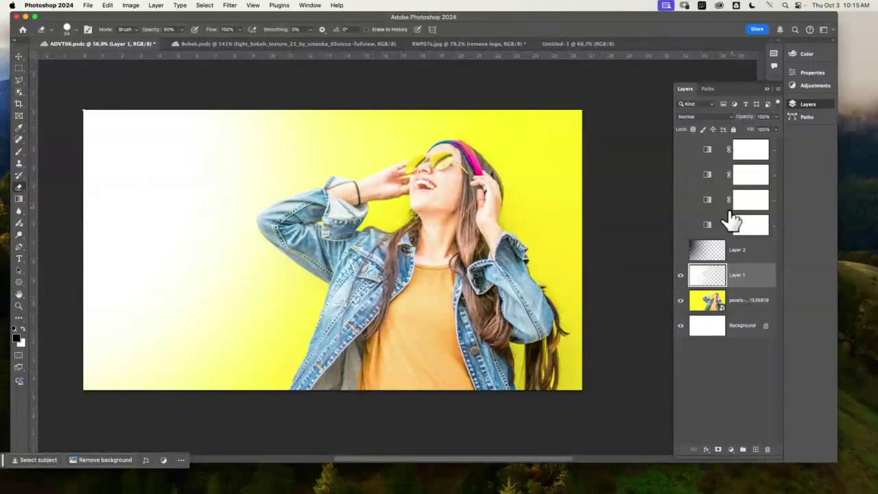
Show the lowest gradient map and compare the teal duotone with Layer 1's white gradient on and off, ending with Layer 1 hidden.
left_click(680, 275)
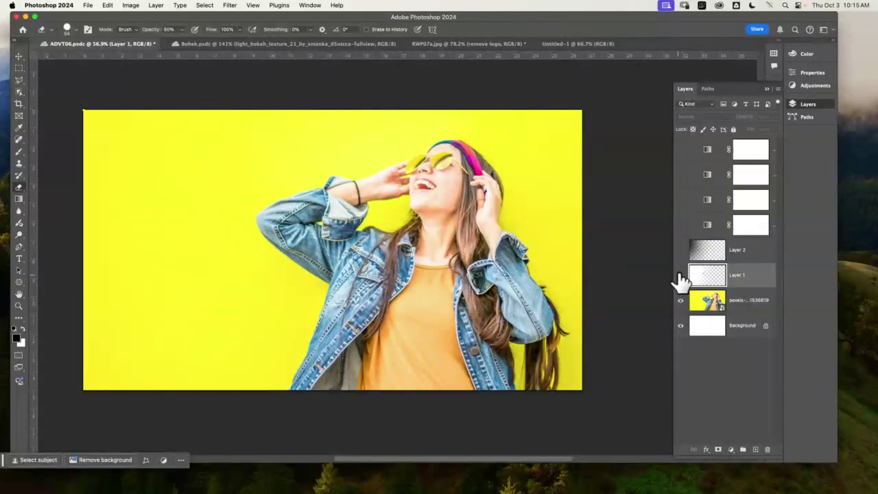
left_click(681, 225)
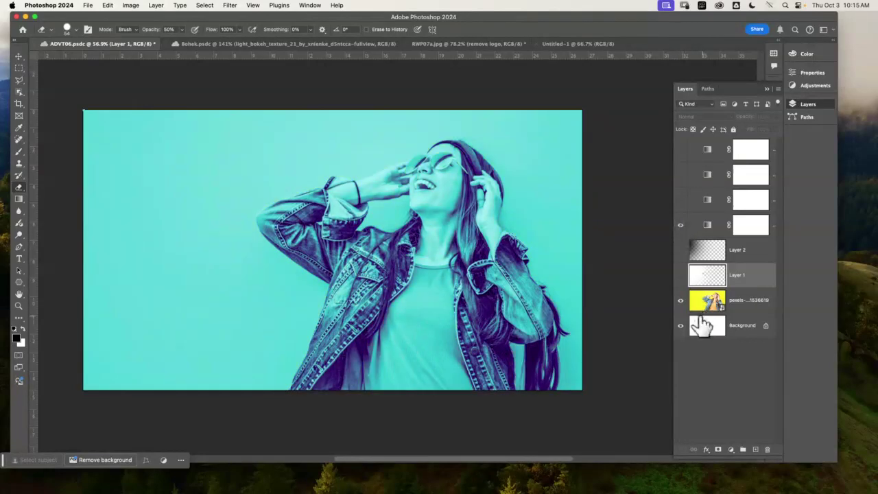
left_click(680, 275)
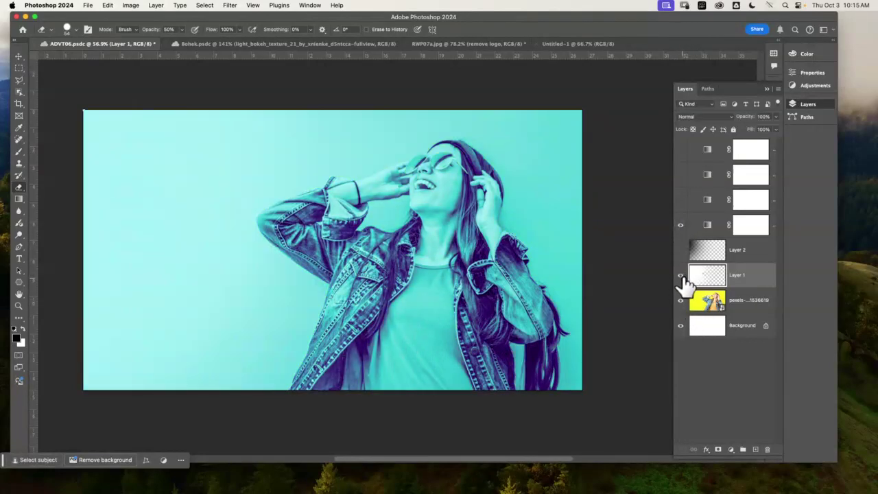
left_click(681, 276)
left_click(681, 275)
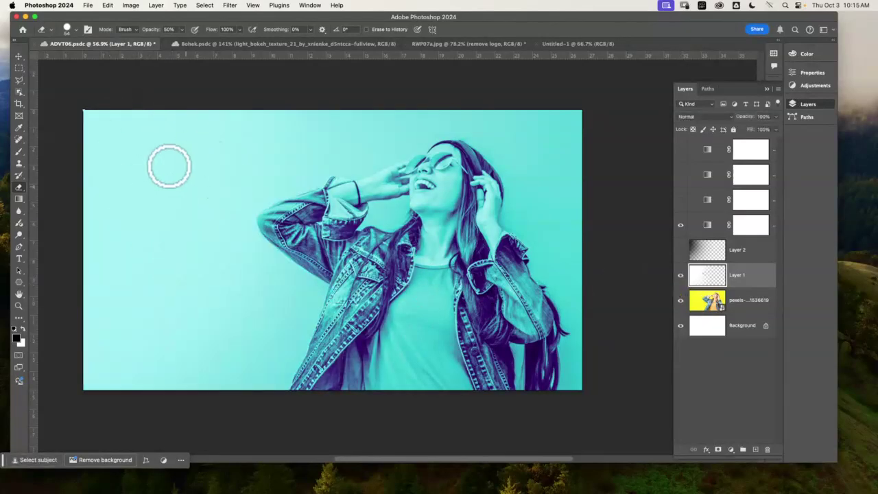
left_click(681, 276)
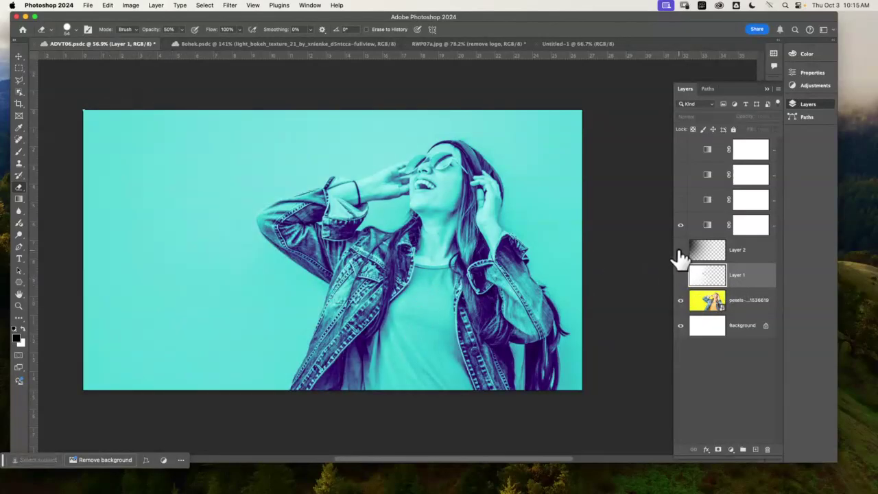
Preview Layer 2's dark gradient and Layer 1's white gradient in turn under the teal duotone, ending with both hidden.
left_click(681, 251)
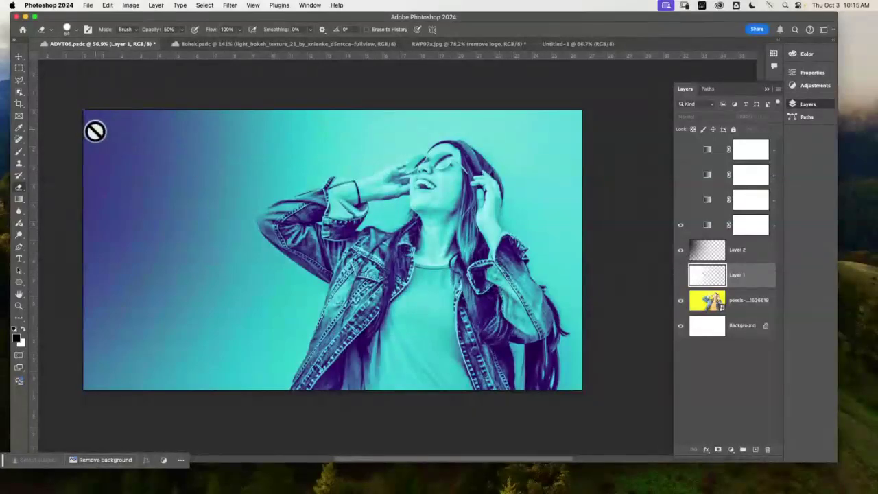
left_click(679, 252)
left_click(679, 252)
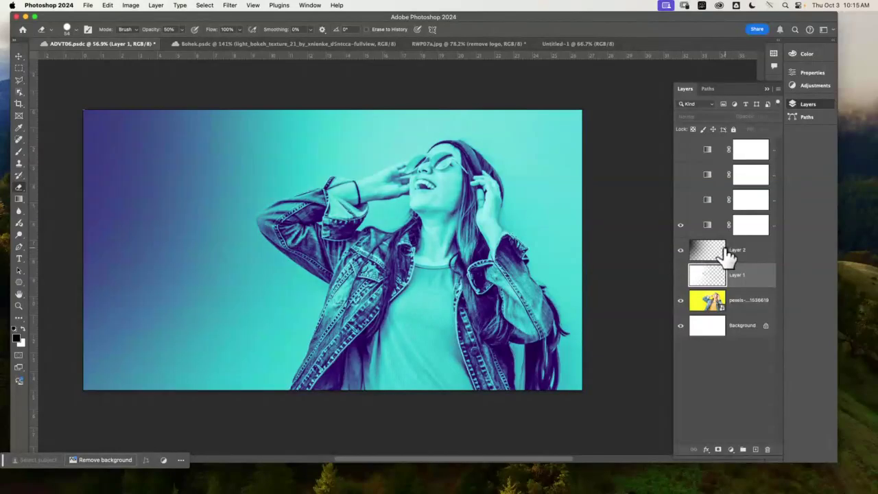
left_click(680, 251)
left_click(680, 275)
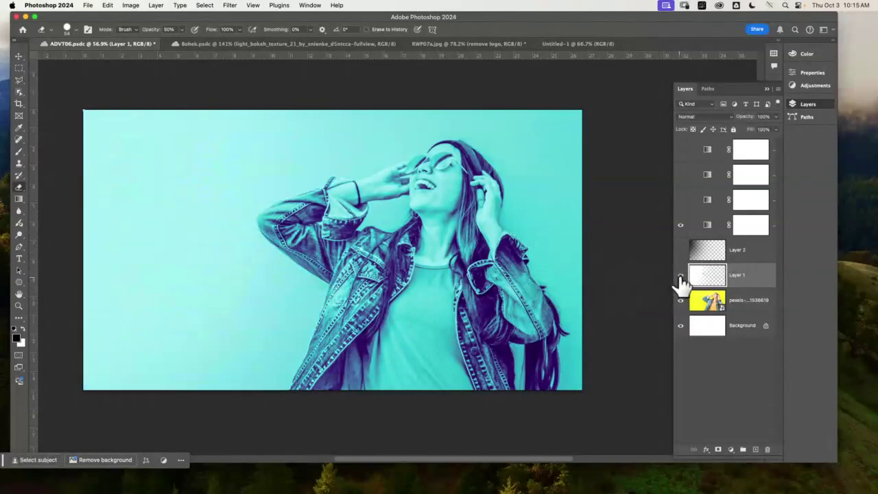
left_click(682, 275)
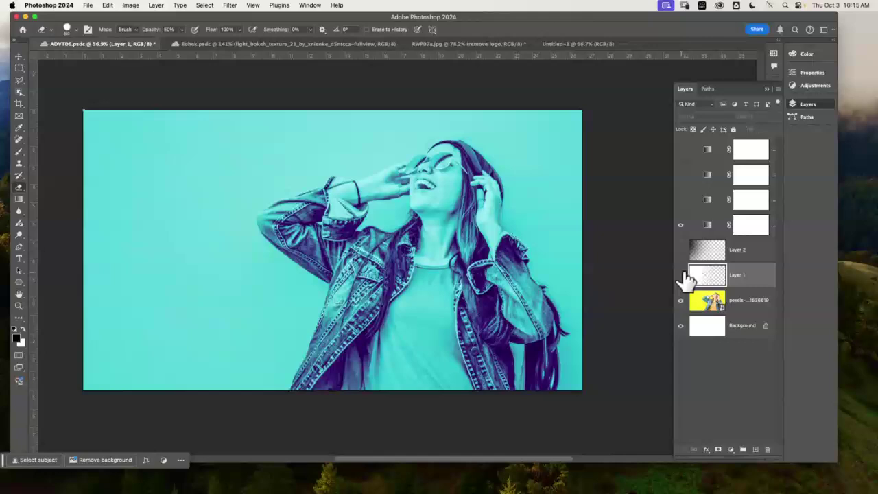
Replace the teal gradient map with the orange-red one above it, preview it with Layer 1, and show Layer 2 instead.
left_click(680, 225)
left_click(680, 199)
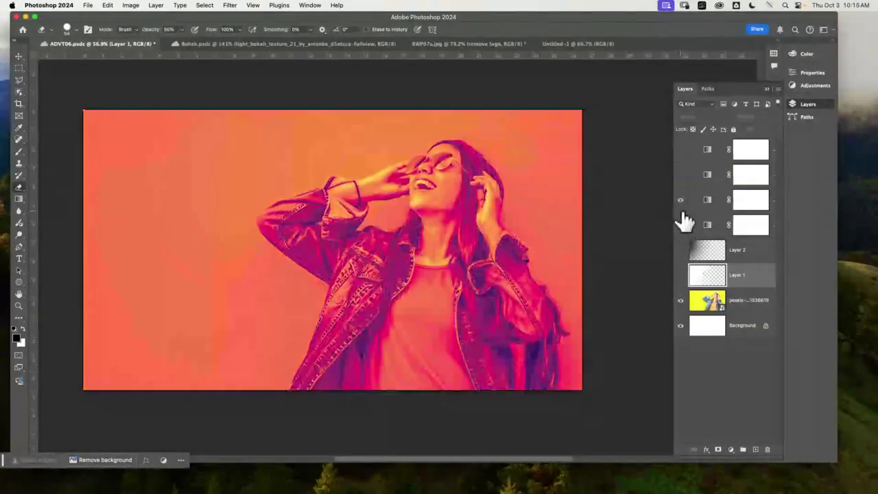
left_click(680, 276)
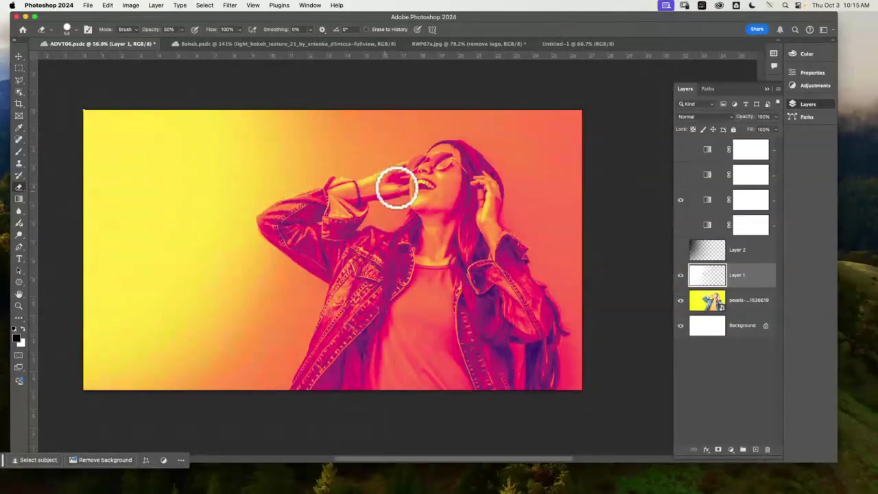
left_click(682, 273)
left_click(680, 251)
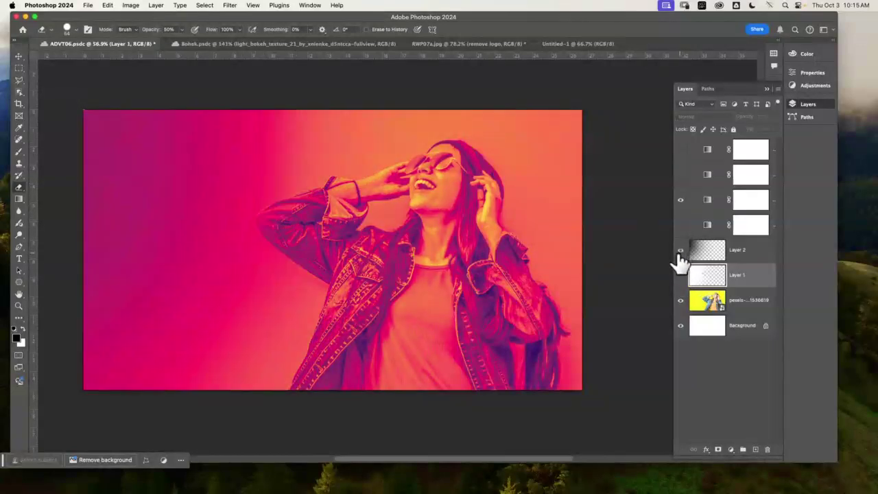
Erase Layer 2's dark gradient from the woman's arm and jacket at 100% eraser opacity, and hide Layer 2 and the orange-red gradient map.
left_click(758, 255)
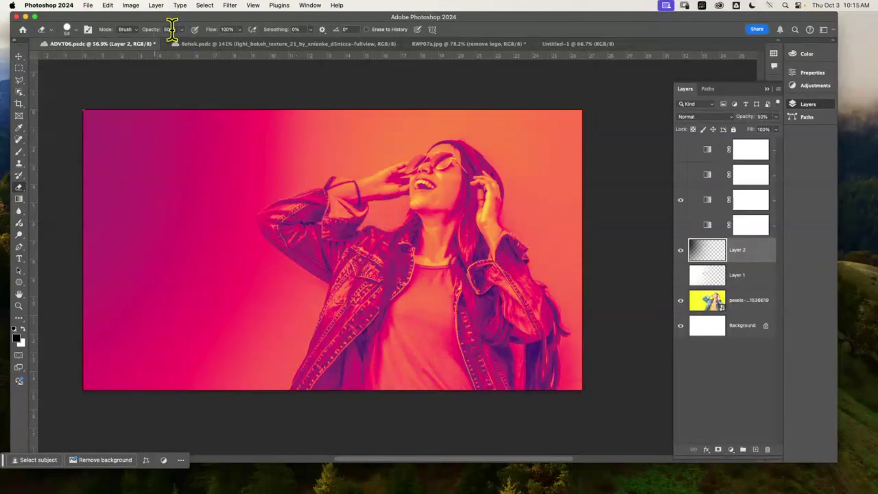
type("100")
key("Return")
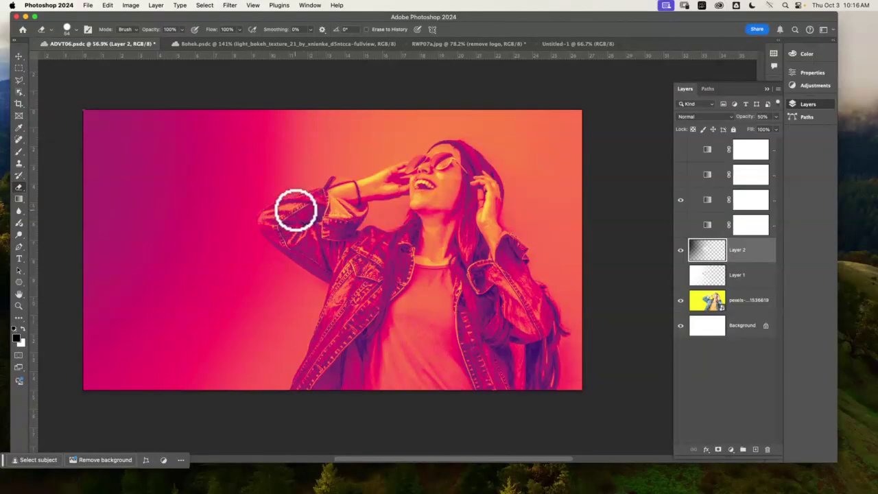
mouse_move(275, 214)
left_mouse_down()
mouse_move(299, 243)
mouse_move(327, 227)
mouse_move(345, 254)
mouse_move(323, 261)
mouse_move(358, 241)
mouse_move(447, 281)
left_mouse_up()
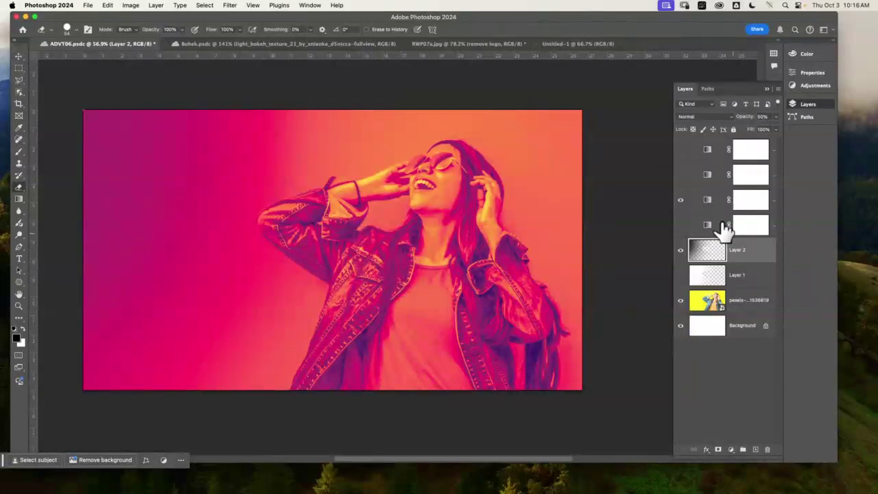
left_click(681, 200)
left_click(681, 249)
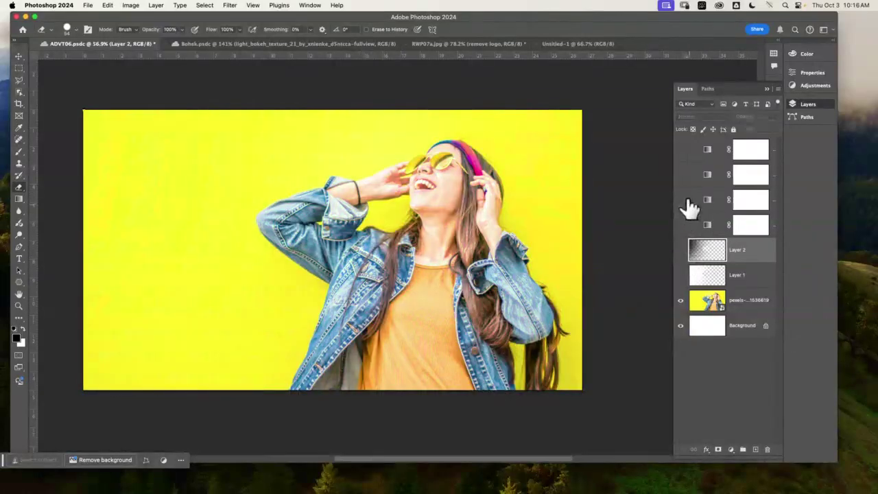
Preview the purple-and-yellow gradient map with Layer 2's dark gradient and Layer 1's white gradient in turn, and hide all three.
left_click(682, 175)
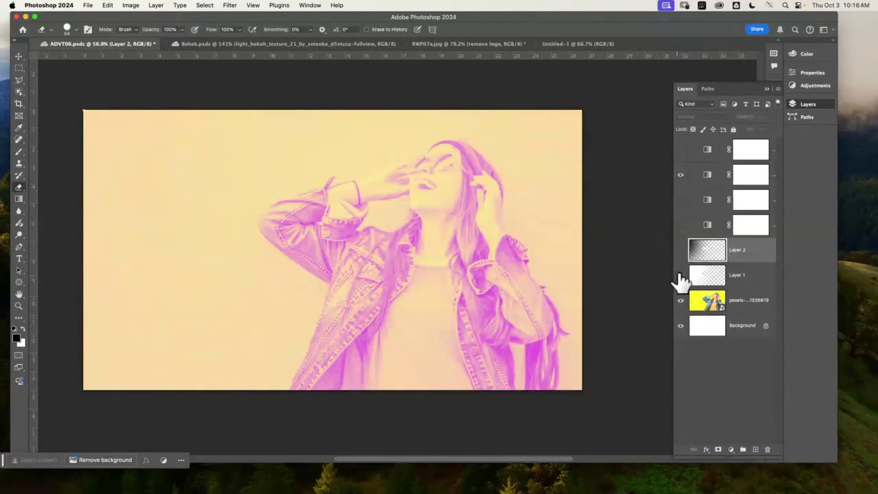
left_click(681, 250)
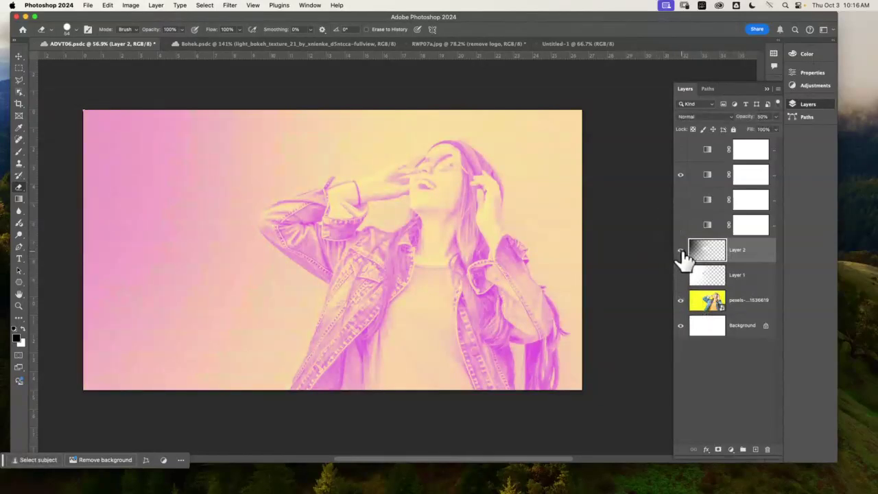
left_click(681, 250)
left_click(681, 275)
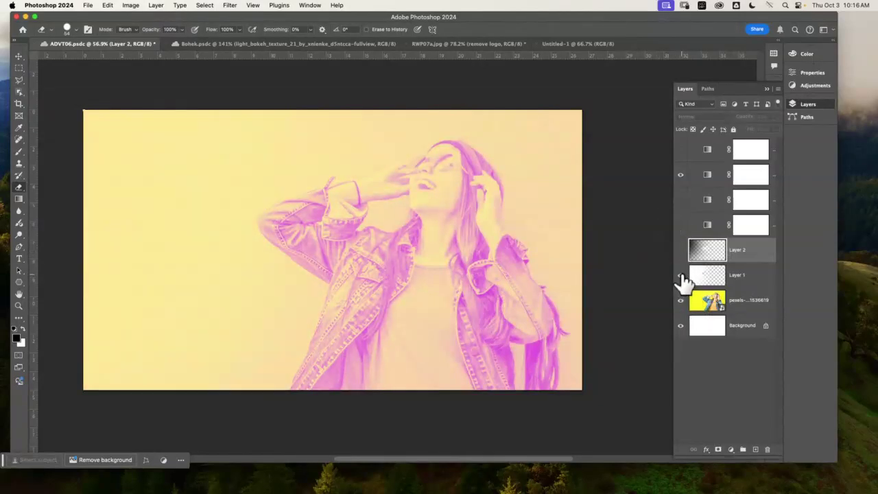
left_click(680, 275)
left_click(680, 175)
Preview the topmost blue gradient map with Layer 2's dark gradient and Layer 1's white gradient in turn, and hide all three.
left_click(680, 149)
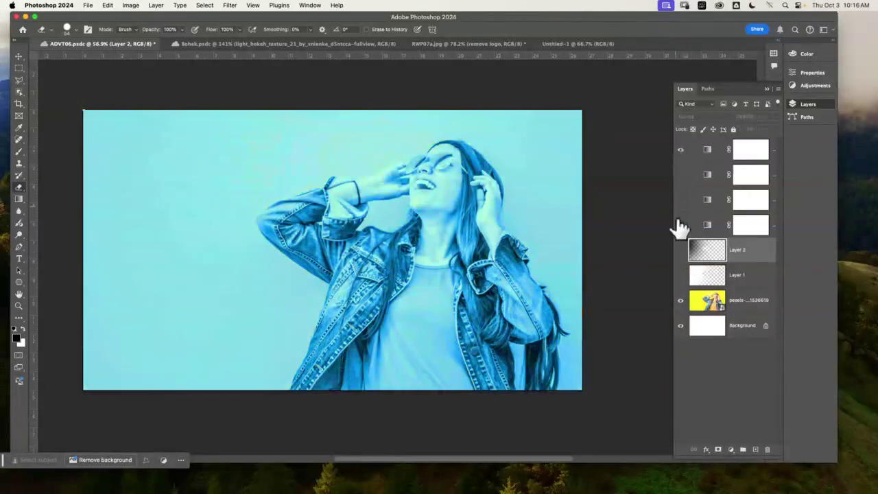
left_click(681, 251)
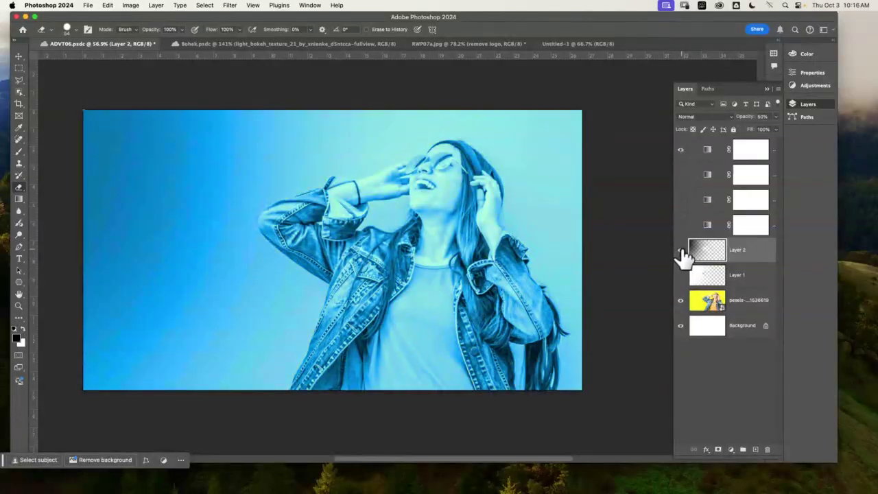
left_click(681, 249)
left_click(681, 275)
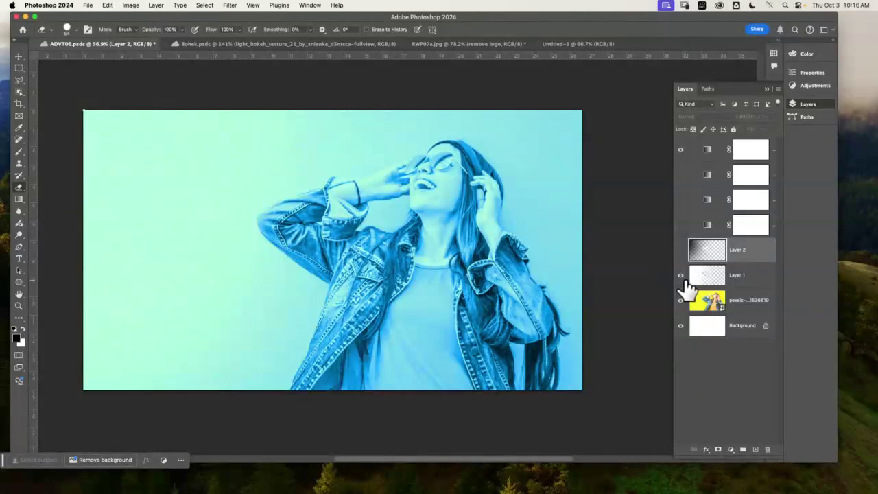
left_click(681, 275)
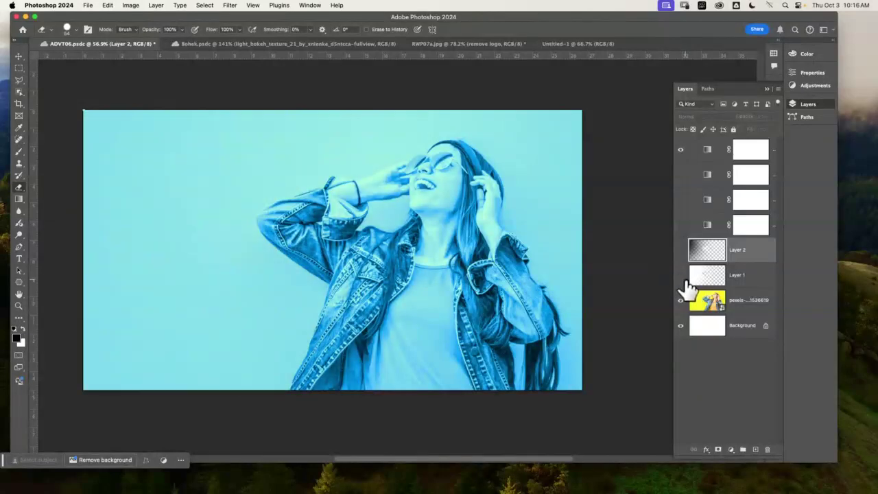
left_click(681, 151)
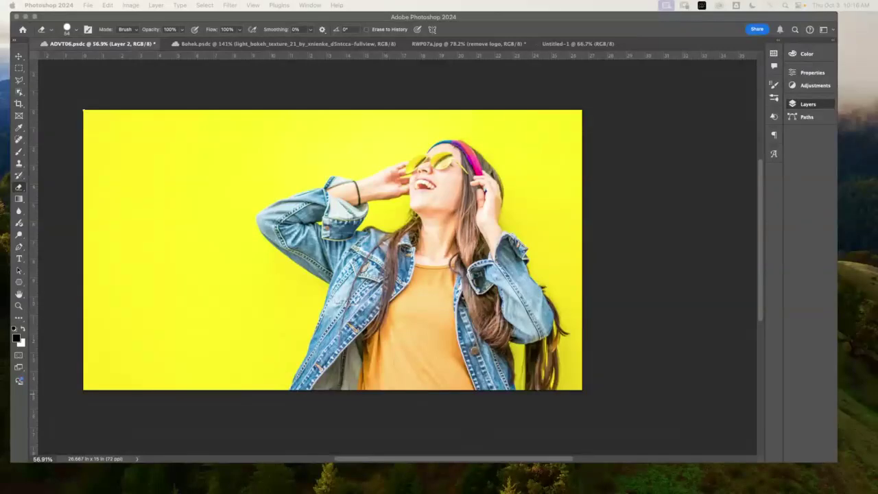
Show the orange-red gradient map and add a new empty layer directly above Layer 2.
left_click(816, 105)
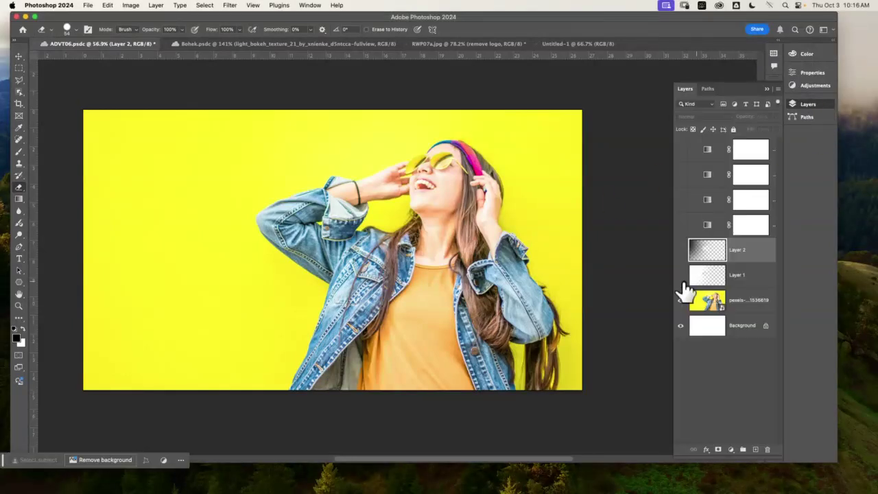
left_click(681, 199)
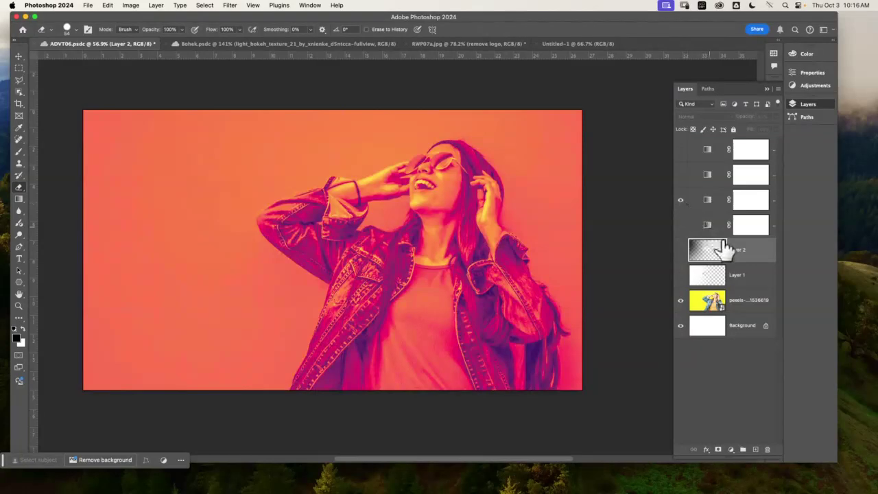
left_click(755, 450)
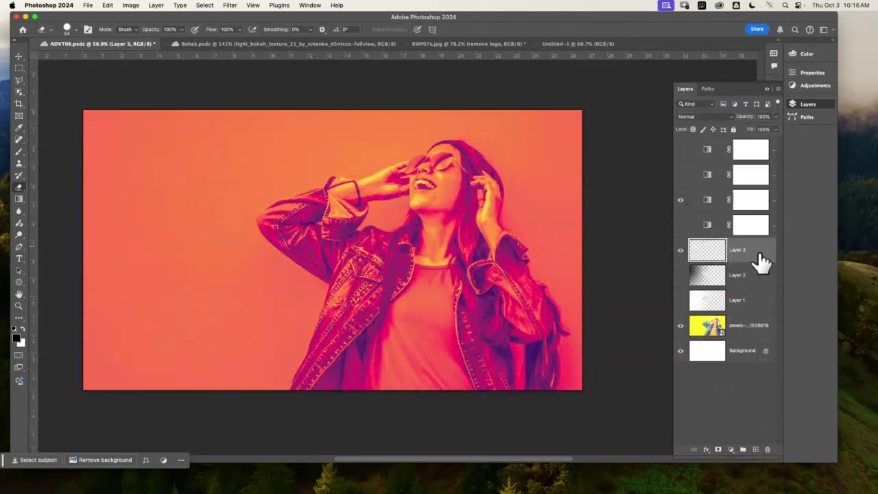
Paint wavy white strokes around the woman with a soft 137 px brush at 100% brush opacity, and set Layer 3's opacity to 50%.
left_click(21, 154)
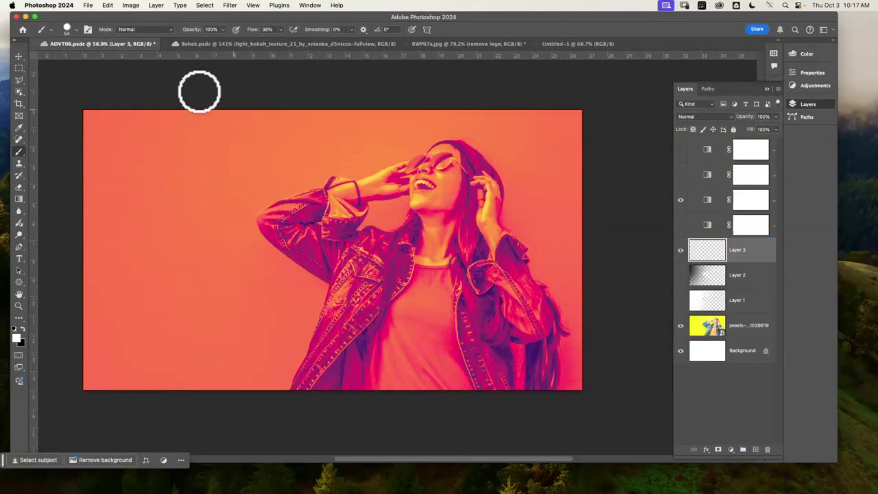
left_click(67, 30)
left_click(59, 113)
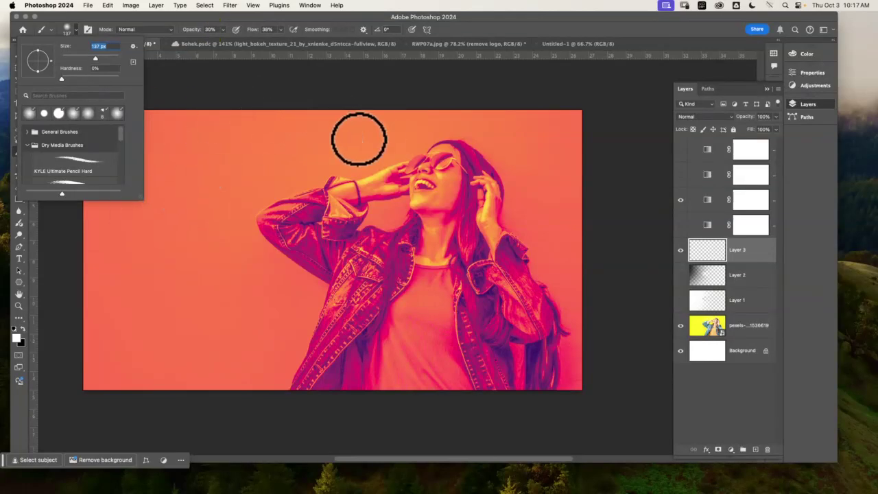
key("Return")
mouse_move(229, 178)
left_mouse_down()
mouse_move(203, 197)
mouse_move(196, 230)
left_mouse_up()
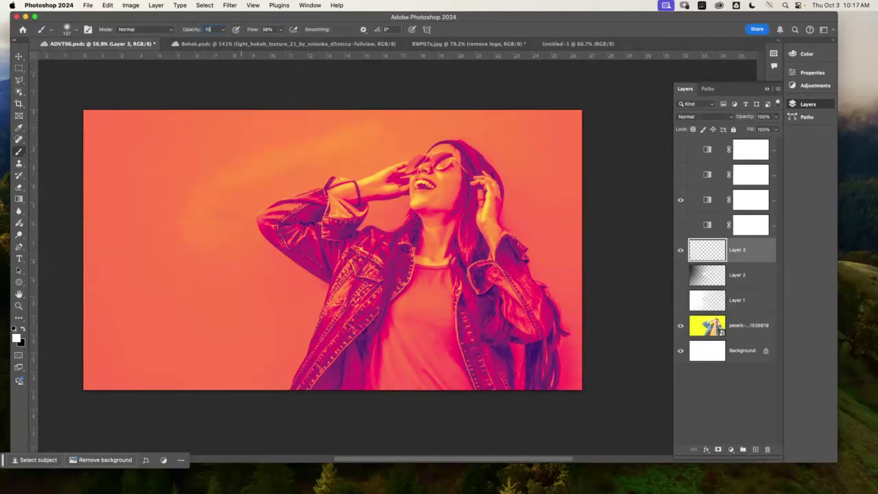
mouse_move(378, 131)
left_mouse_down()
mouse_move(241, 179)
mouse_move(206, 203)
mouse_move(209, 244)
mouse_move(267, 288)
mouse_move(271, 319)
mouse_move(210, 393)
mouse_move(152, 421)
left_mouse_up()
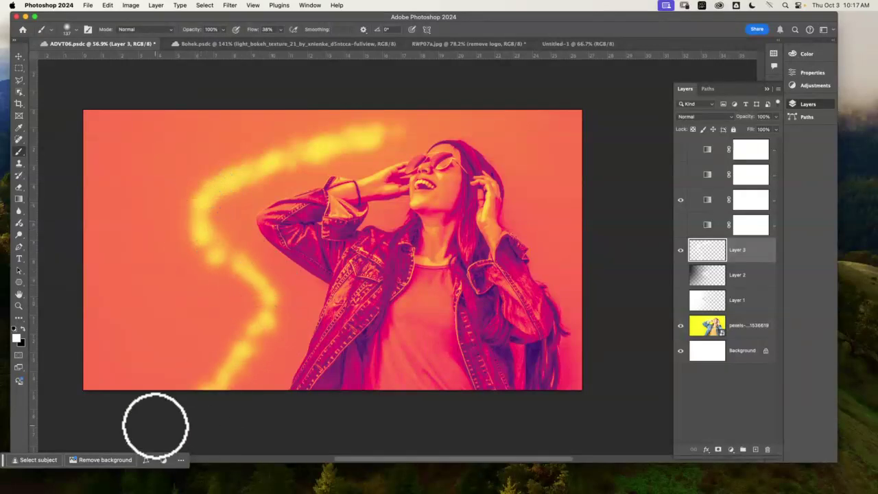
mouse_move(356, 130)
left_mouse_down()
mouse_move(382, 129)
mouse_move(375, 135)
mouse_move(485, 106)
mouse_move(519, 131)
mouse_move(521, 194)
mouse_move(546, 240)
left_mouse_up()
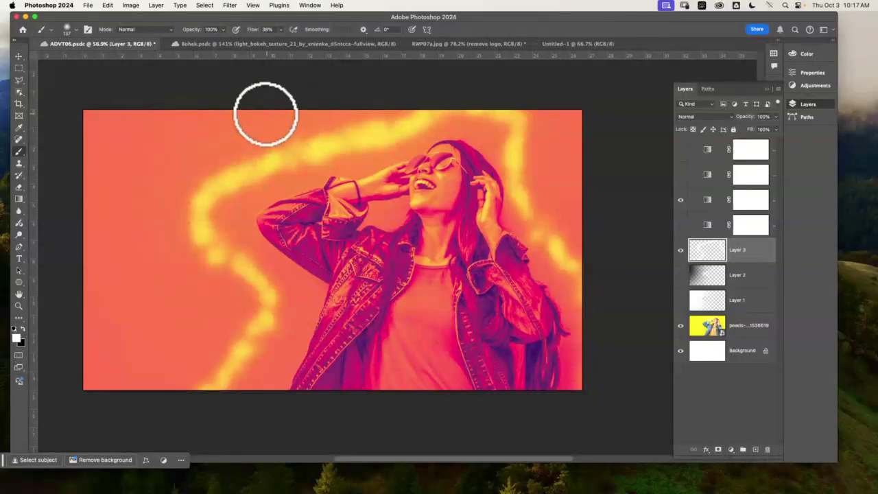
mouse_move(265, 112)
left_mouse_down()
mouse_move(101, 186)
mouse_move(153, 352)
mouse_move(100, 356)
left_mouse_up()
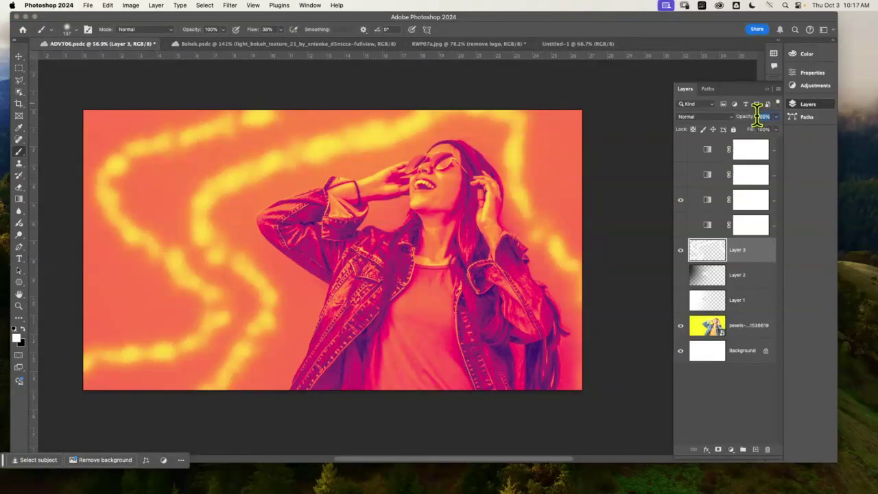
type("50")
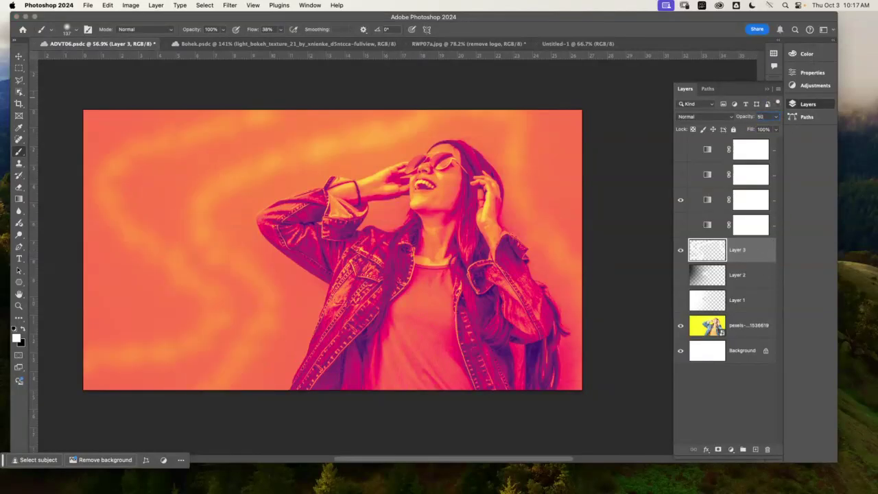
key("Return")
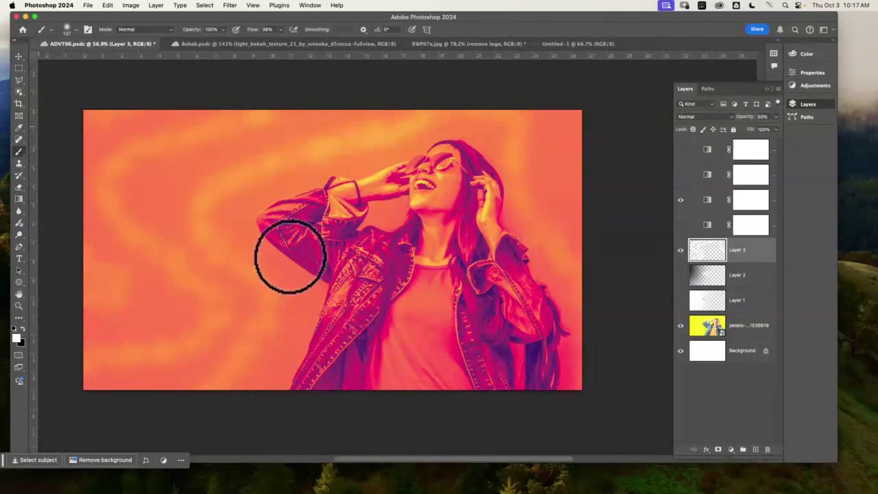
Apply a Color Overlay layer style in black (#000000) at 100% opacity to Layer 3's strokes.
double_click(768, 255)
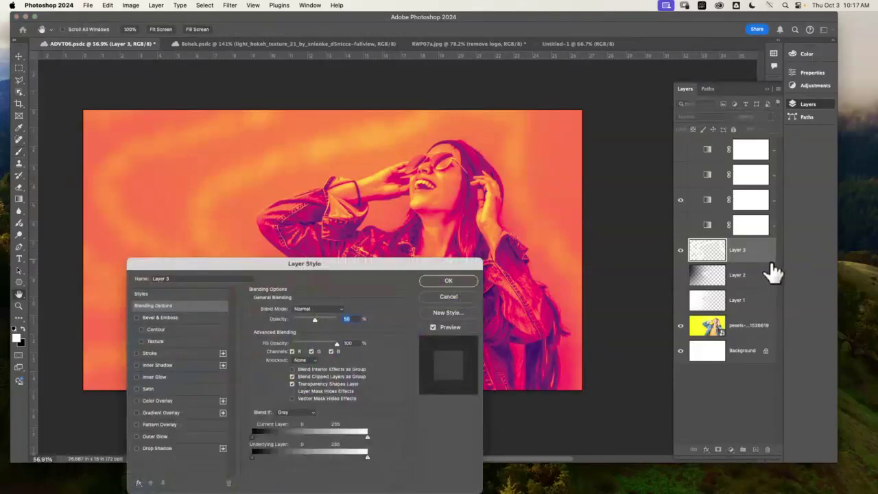
left_click(137, 412)
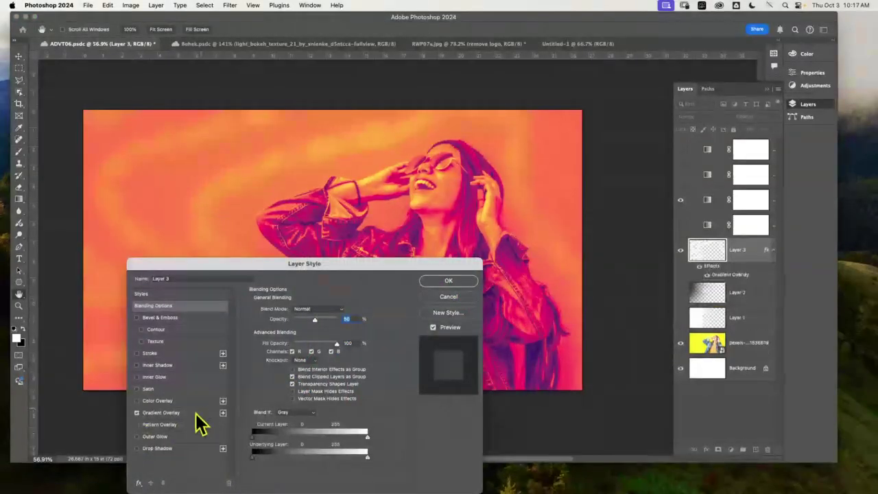
left_click(135, 413)
left_click(159, 401)
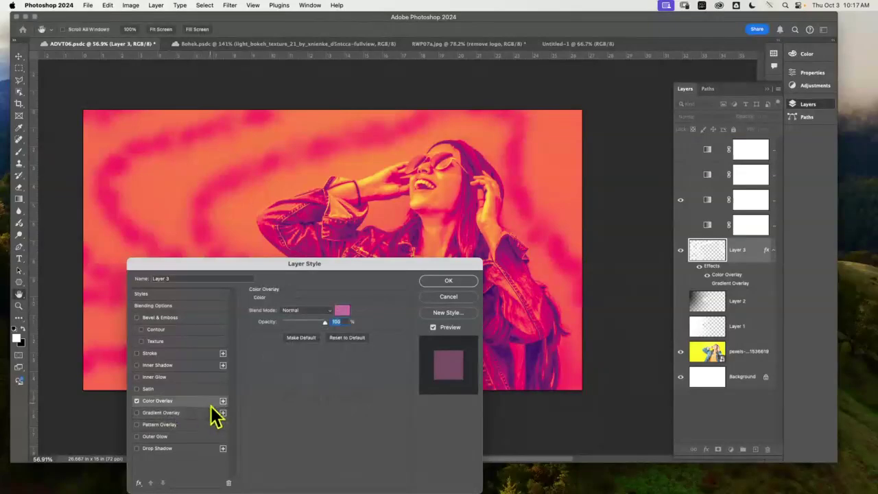
left_click(341, 311)
left_click_drag(535, 411, 608, 478)
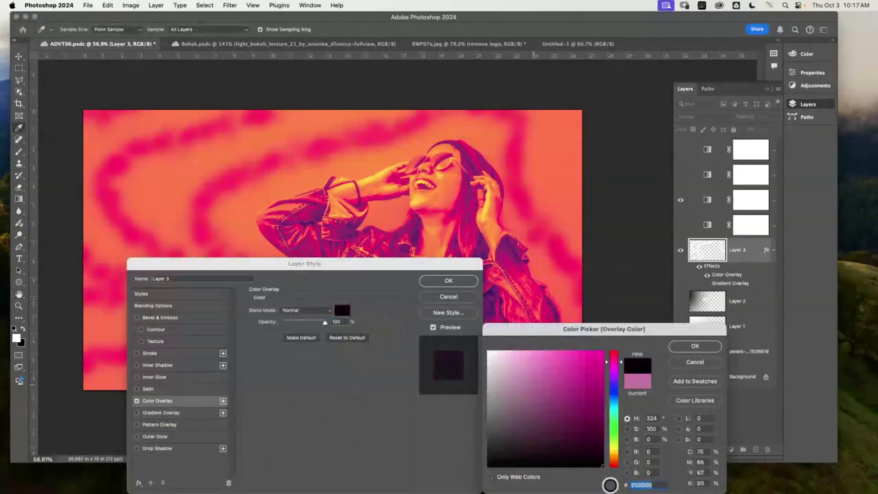
left_click(694, 345)
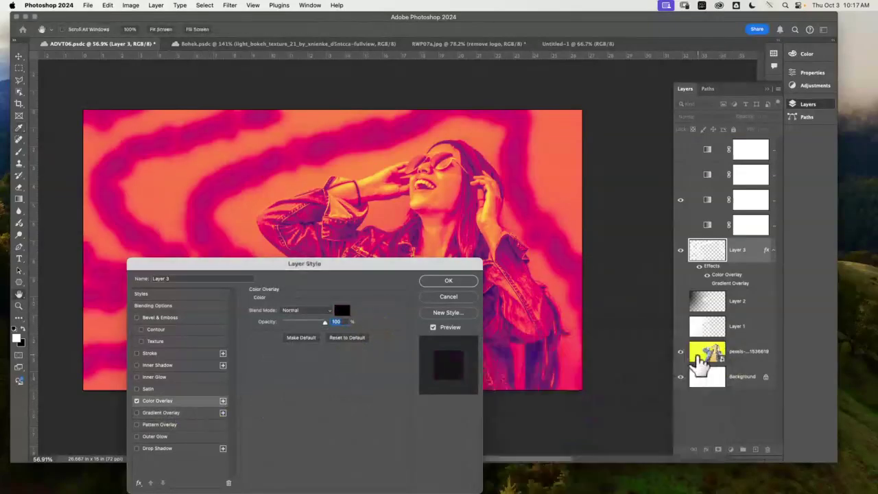
left_click(458, 282)
key("b")
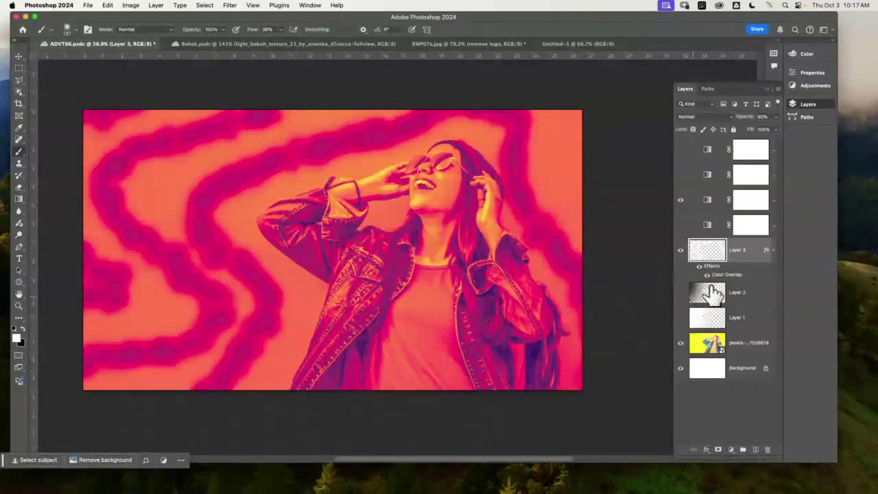
Hide the orange-red gradient map, preview the purple-and-yellow one over the dark strokes, and show the topmost blue one instead.
left_click(682, 201)
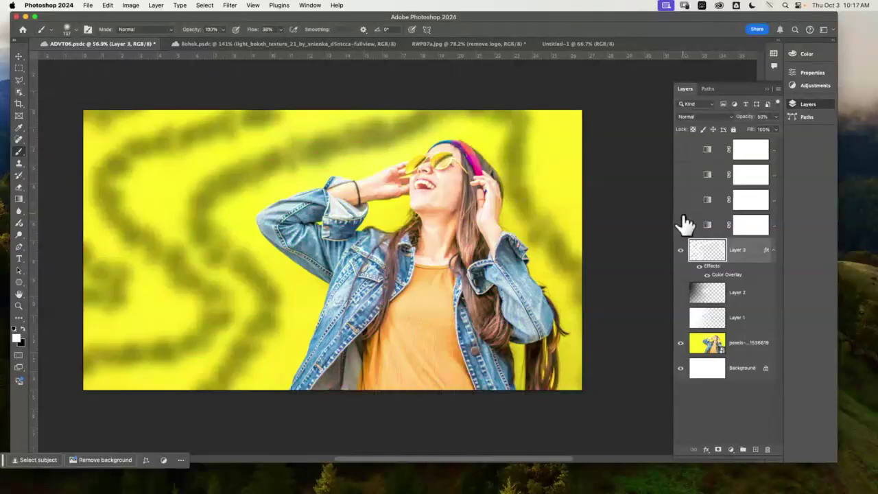
left_click(681, 175)
left_click(681, 175)
left_click(683, 157)
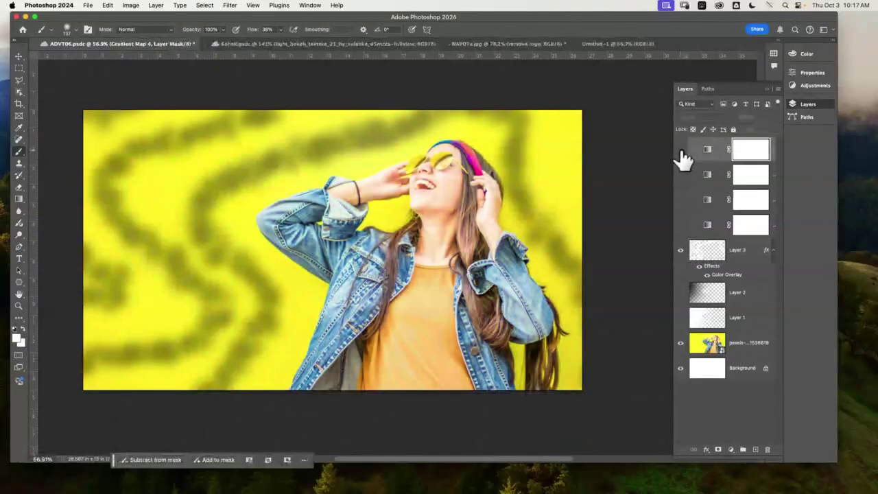
left_click(681, 151)
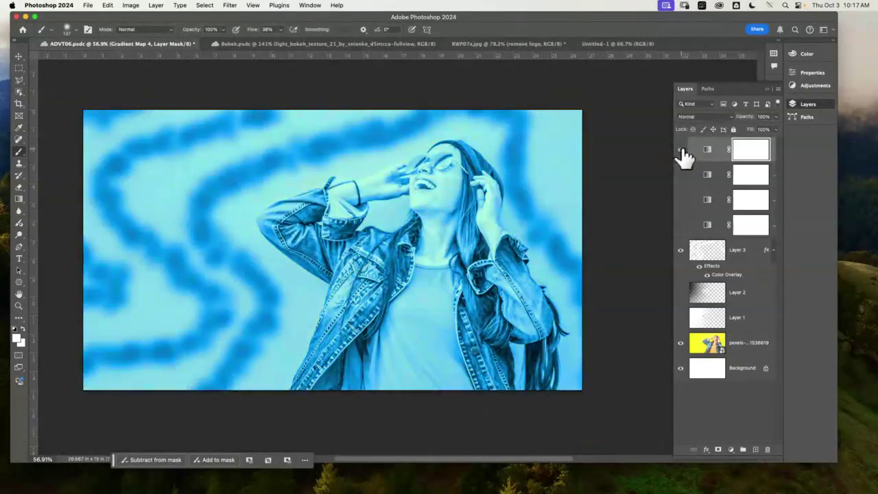
Preview Layer 2 and Layer 1 with the strokes under the blue duotone, and hide these layers, Layer 3 and the blue gradient map.
left_click(681, 294)
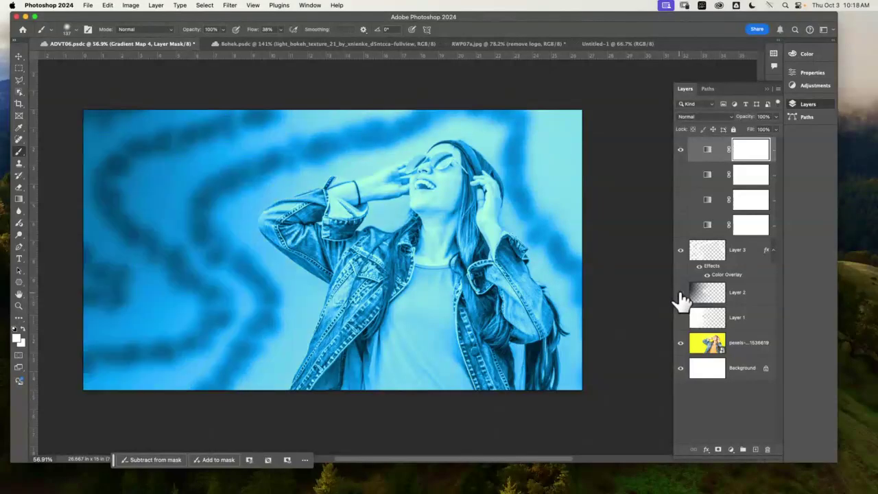
left_click(682, 314)
left_click(683, 300)
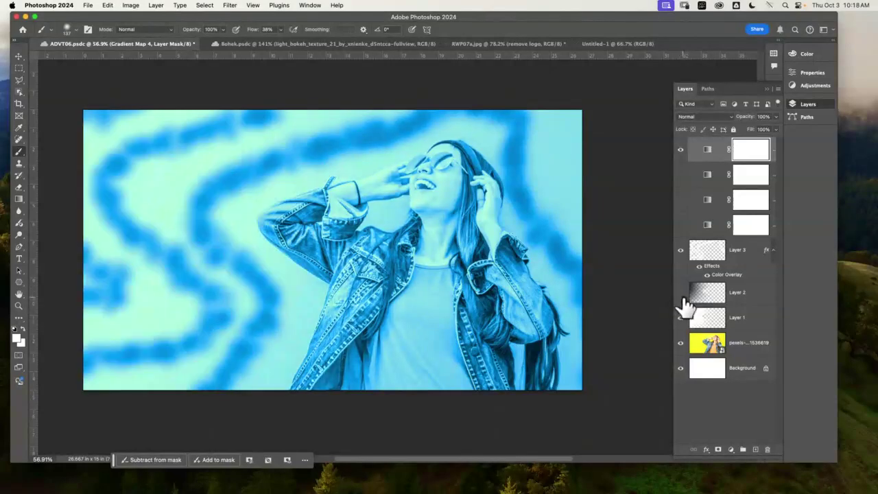
left_click(681, 318)
left_click(682, 319)
left_click(681, 250)
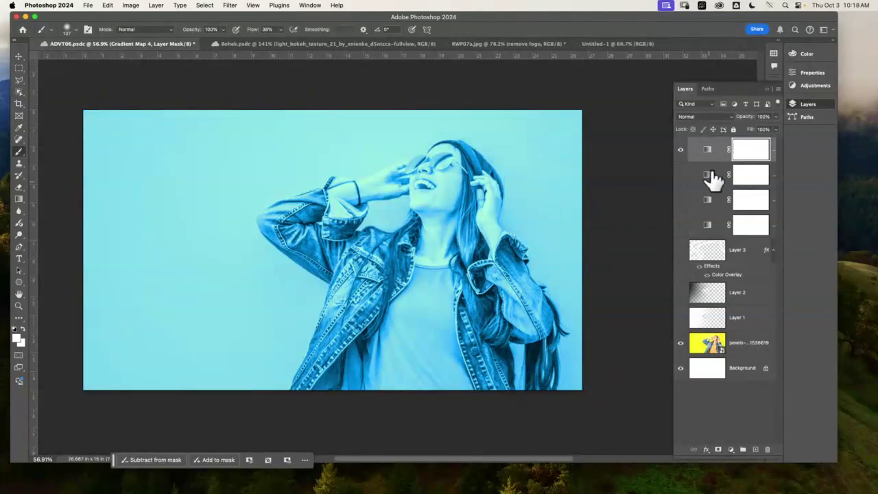
left_click(681, 149)
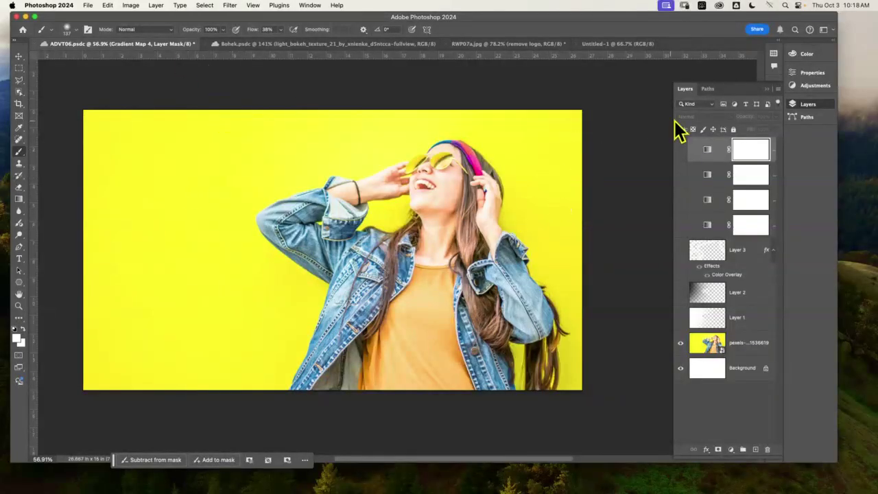
Switch to the Bohek.psdc document and display its layers.
left_click(766, 90)
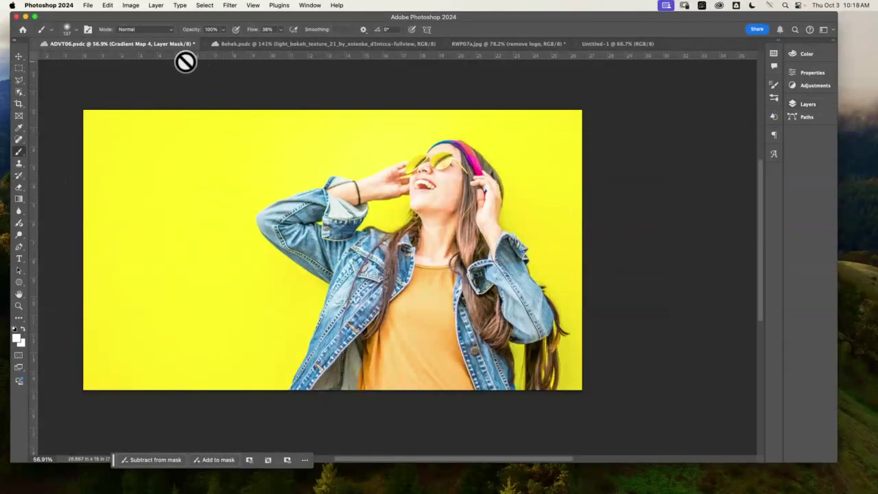
left_click(300, 45)
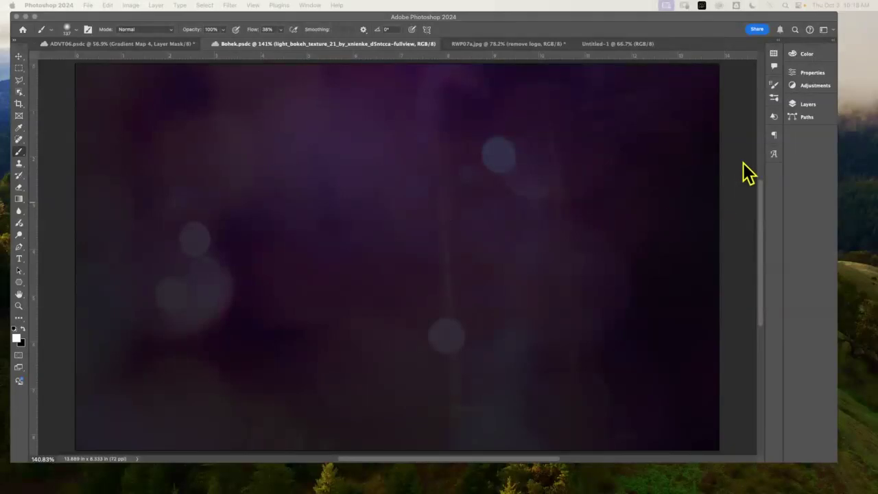
left_click(808, 112)
left_click(803, 107)
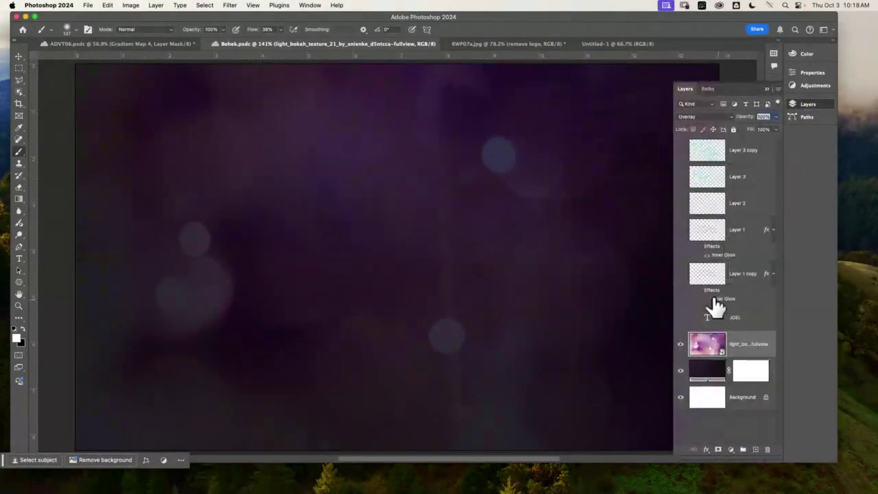
Show only the Background and the masked dark gradient fill, and set the foreground color to dark purple (#271c2d) sampled from the canvas.
left_click(680, 396, "alt")
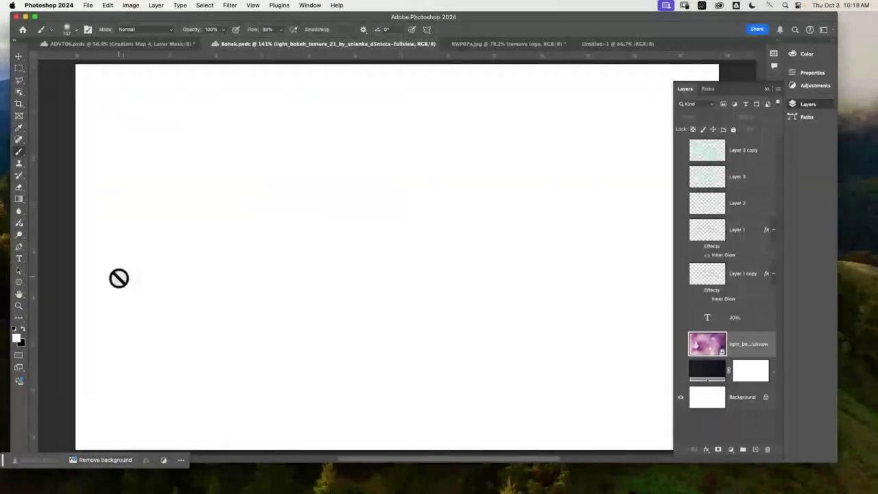
left_click(681, 371)
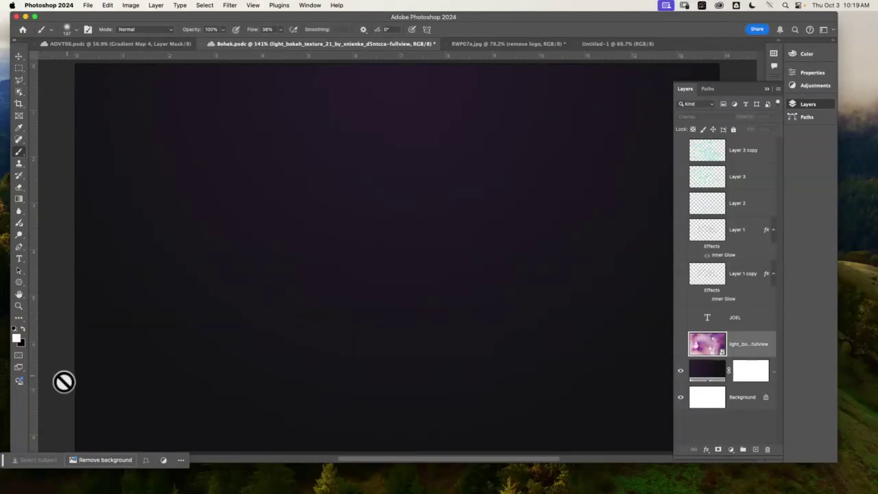
left_click(17, 340)
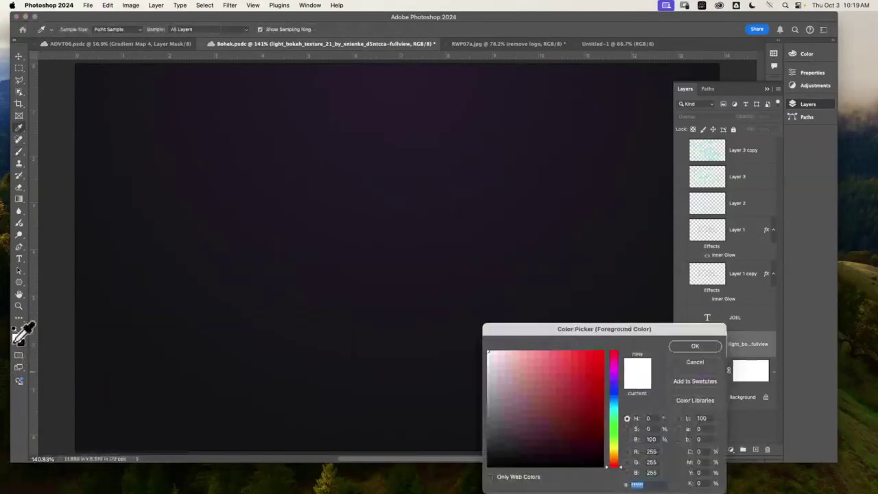
left_click_drag(567, 329, 277, 90)
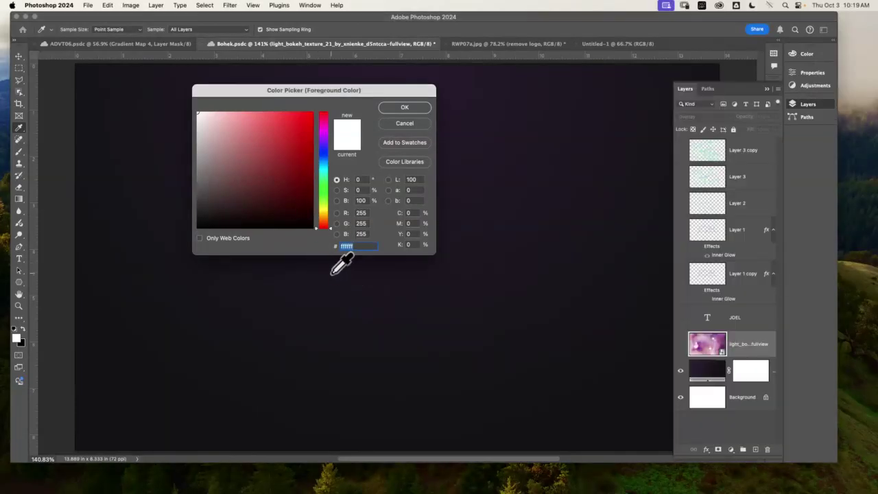
left_click(332, 272)
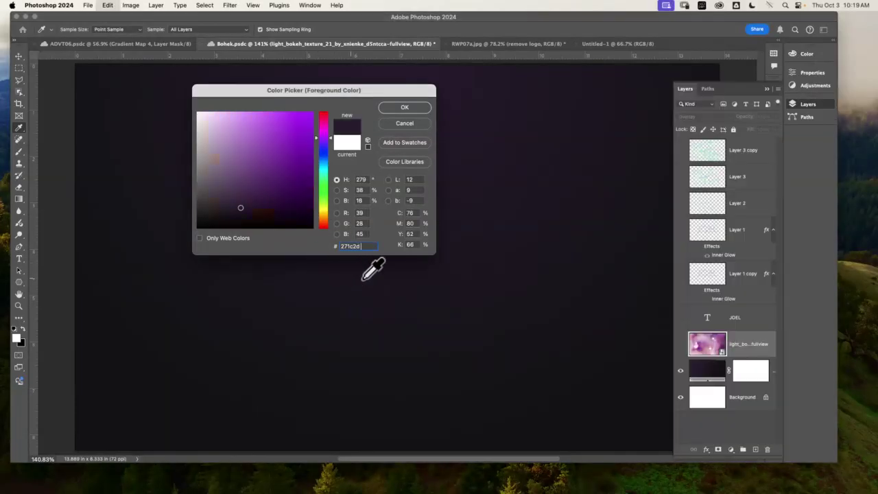
left_click(406, 110)
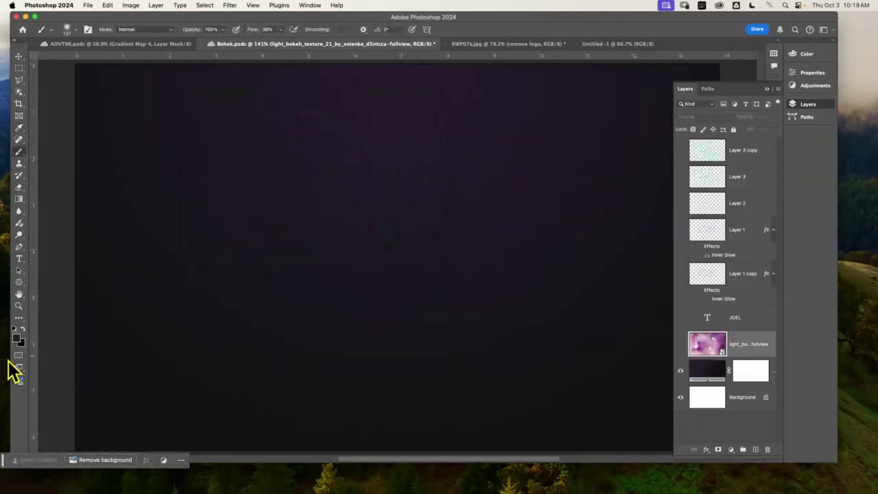
Set the background color to near-black (#141416), sampled from the dark part of the canvas.
left_click(21, 343)
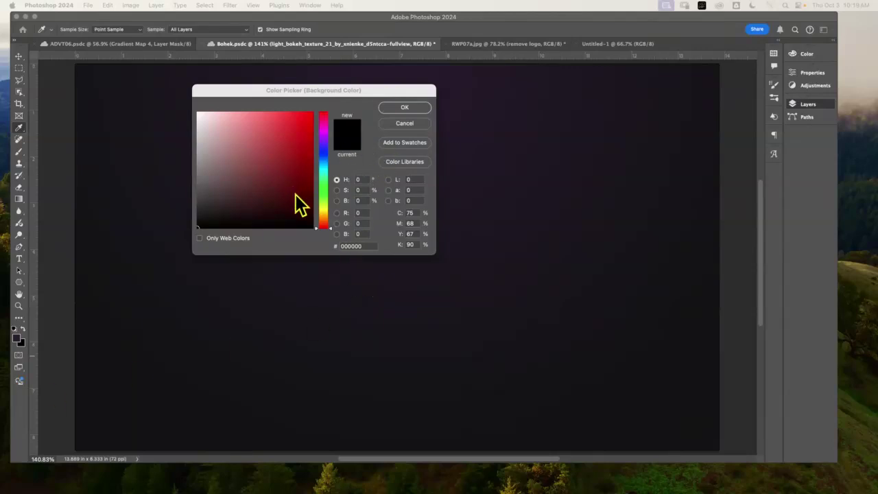
left_click(361, 247)
left_click(360, 305)
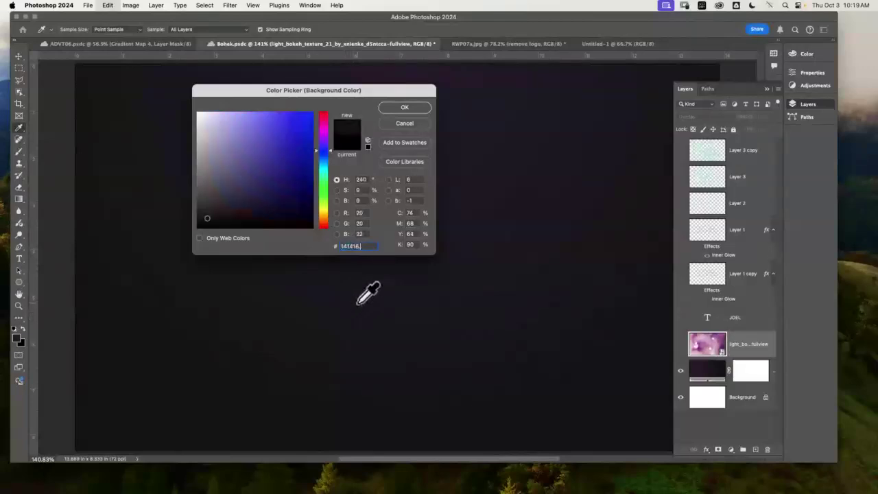
left_click(406, 108)
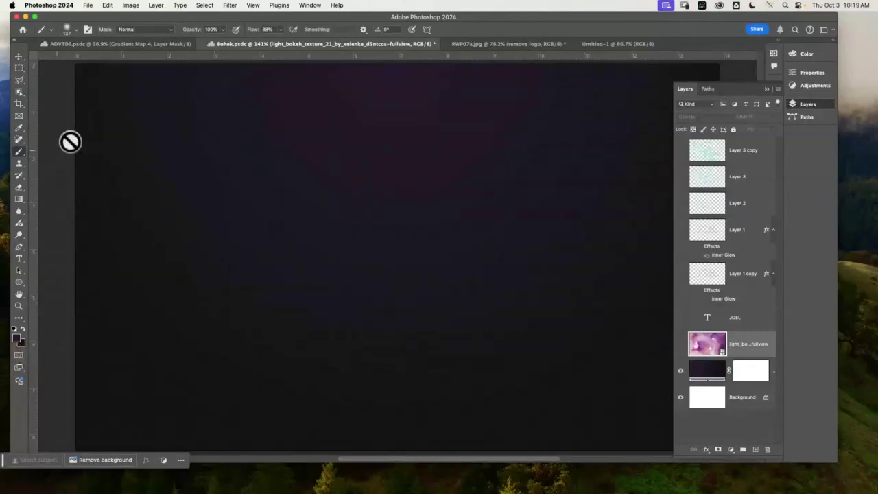
Set up the Gradient tool with the first Basics preset, blending the foreground color into the background color.
left_click(19, 199)
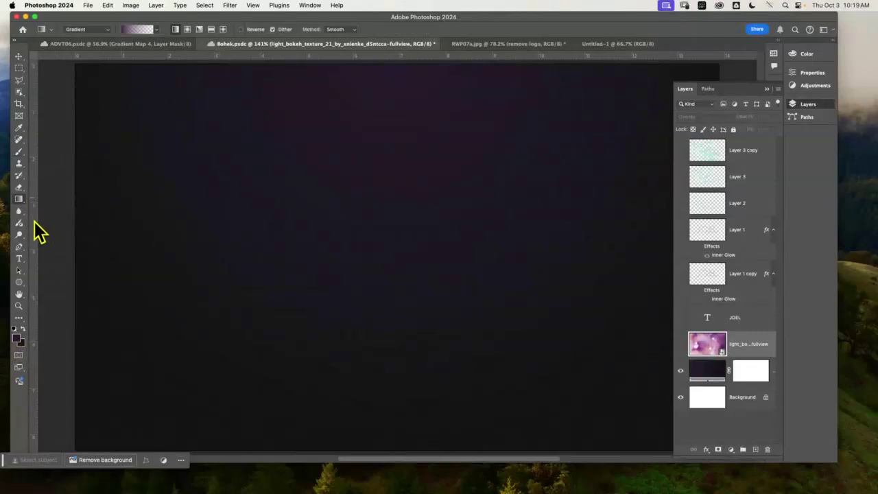
left_click(156, 30)
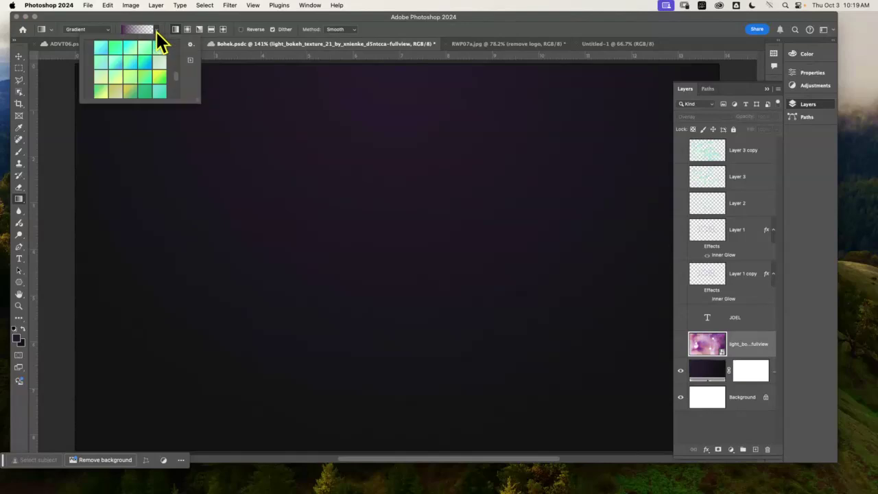
left_click_drag(176, 84, 179, 44)
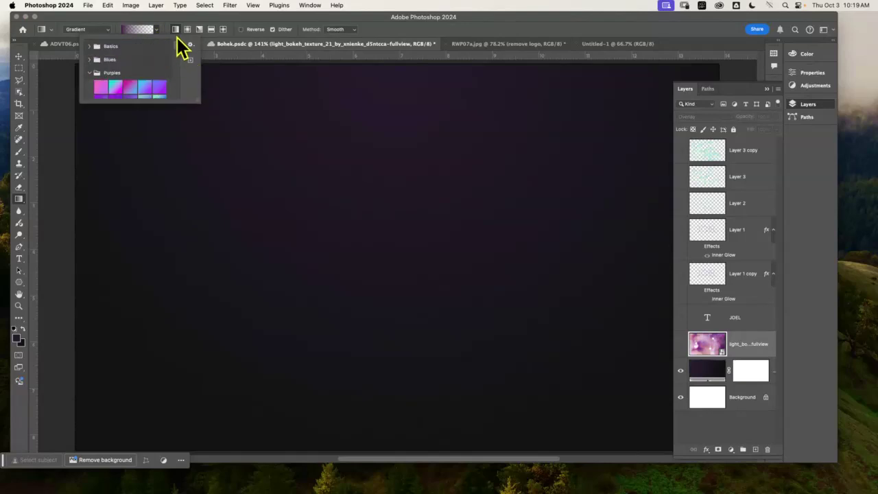
left_click(91, 47)
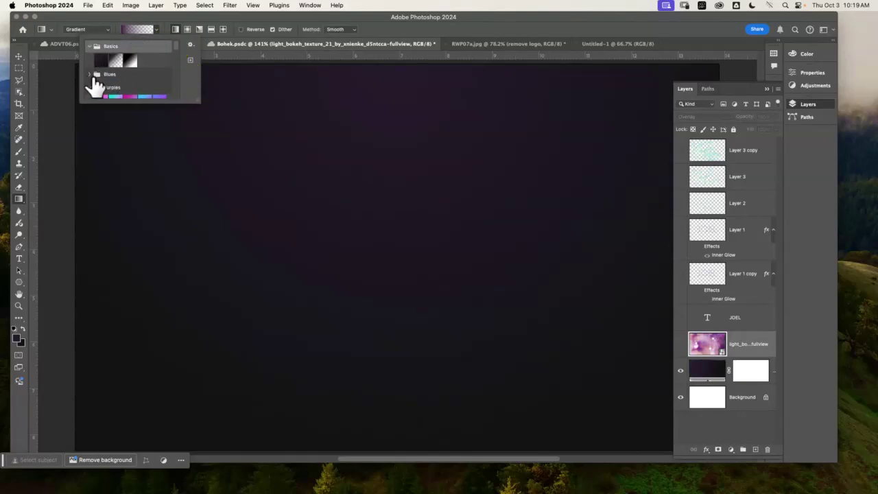
left_click(101, 61)
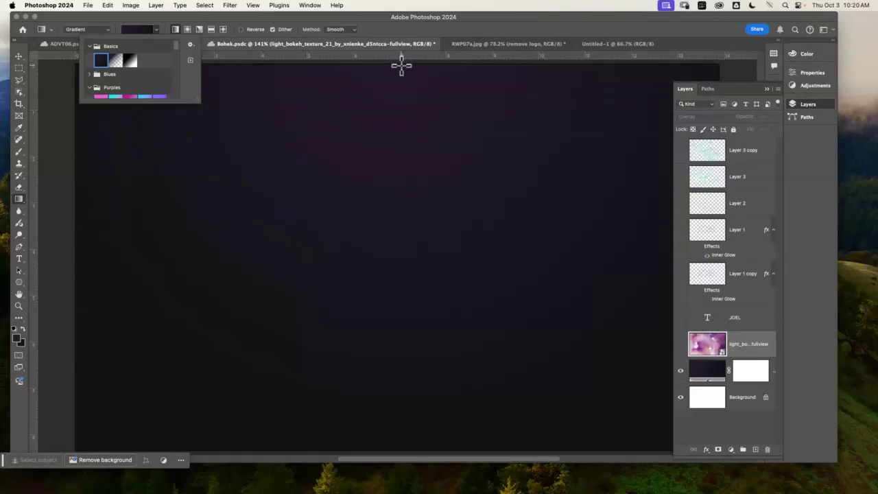
Try a linear gradient down the canvas, and replace it with a radial gradient from the top center to the bottom edge.
left_click_drag(401, 65, 412, 420)
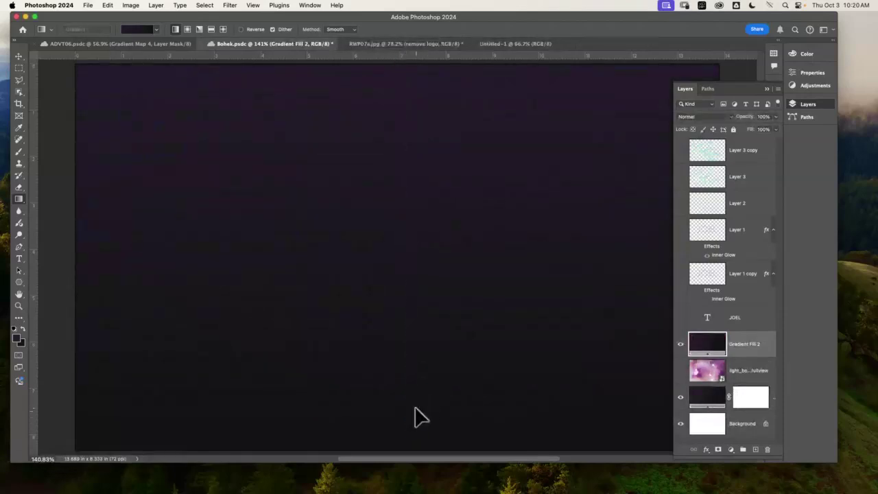
left_click(187, 29)
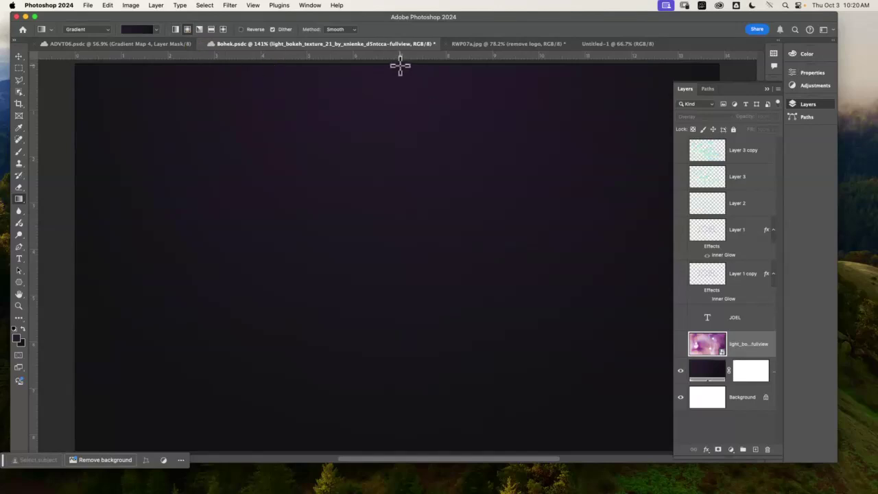
left_click_drag(400, 65, 419, 451)
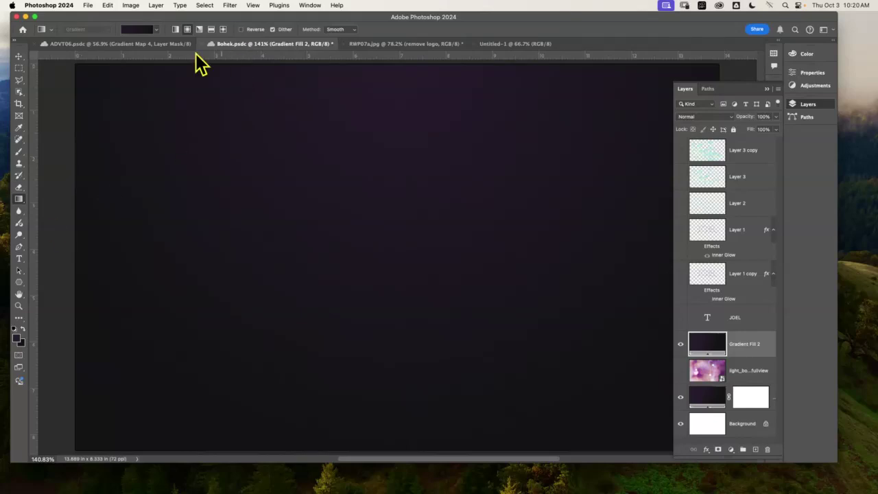
Place light_bokeh_texture_21_by_xnienke_d5ntcca-fullview.jpg from Downloads as an embedded image filling the canvas.
left_click(88, 5)
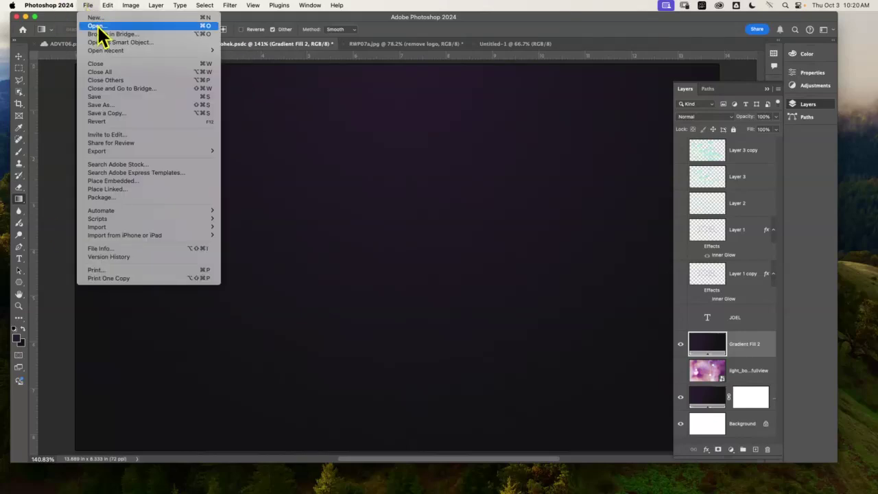
left_click(145, 180)
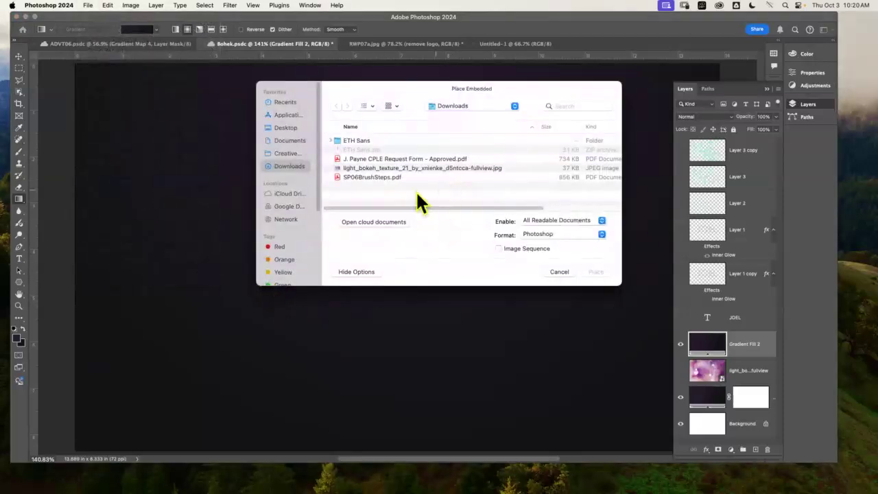
left_click(414, 177)
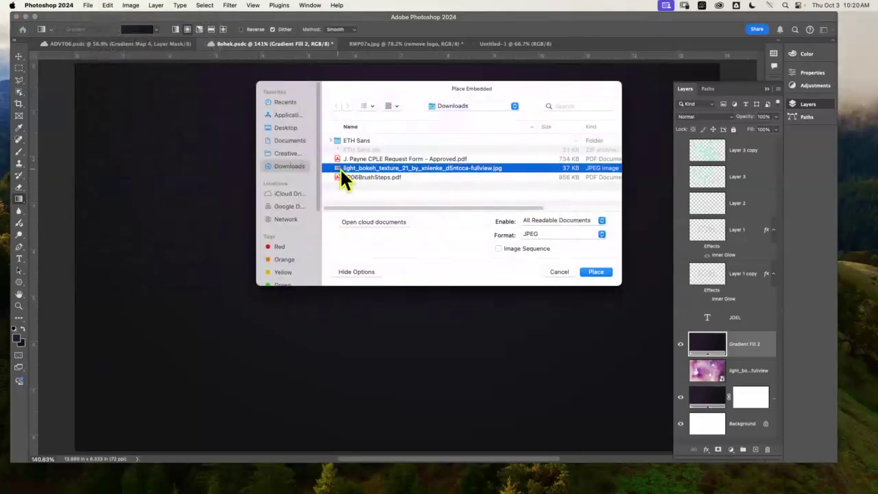
left_click(597, 272)
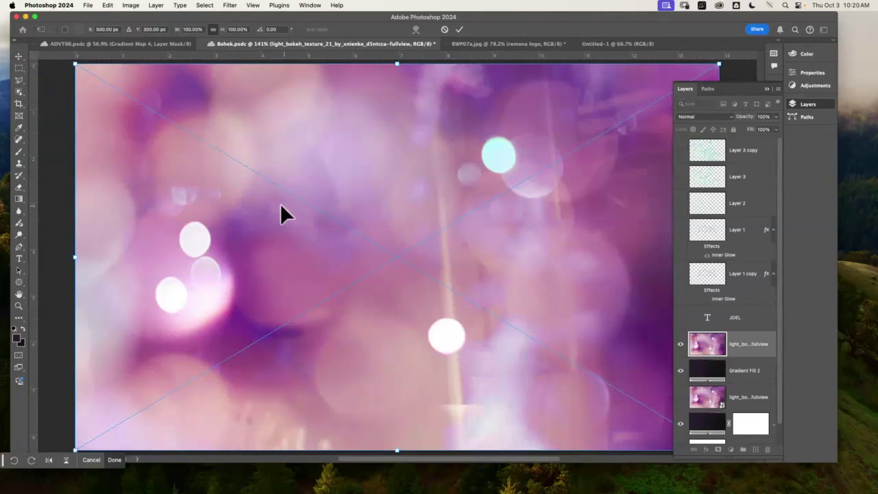
key("Return")
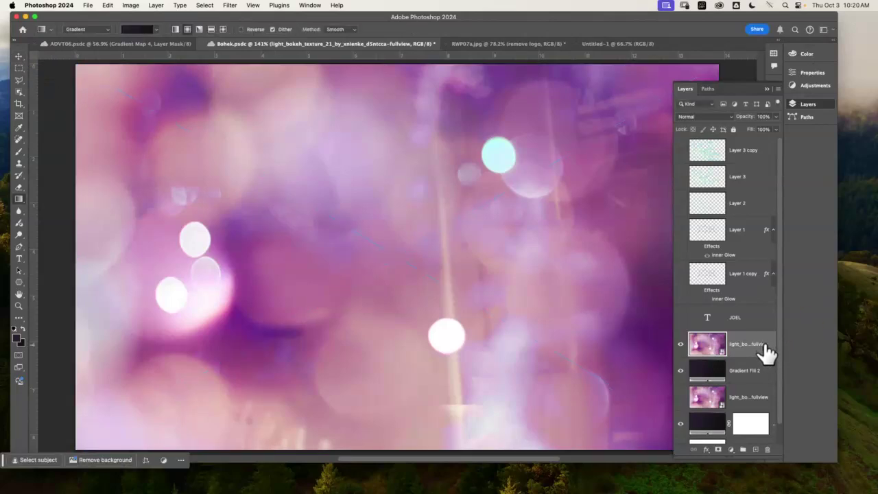
Set the newly placed bokeh layer's blend mode to Overlay, and compare the canvas with that layer hidden and shown.
left_click(717, 116)
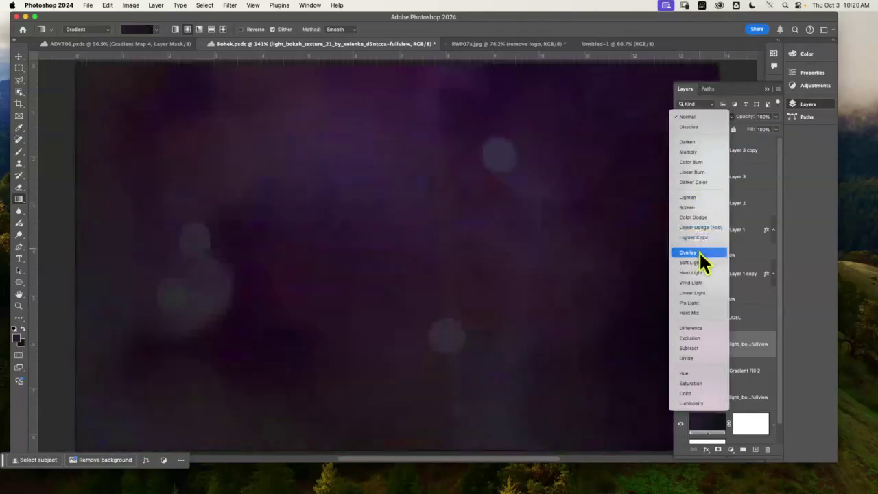
left_click(699, 251)
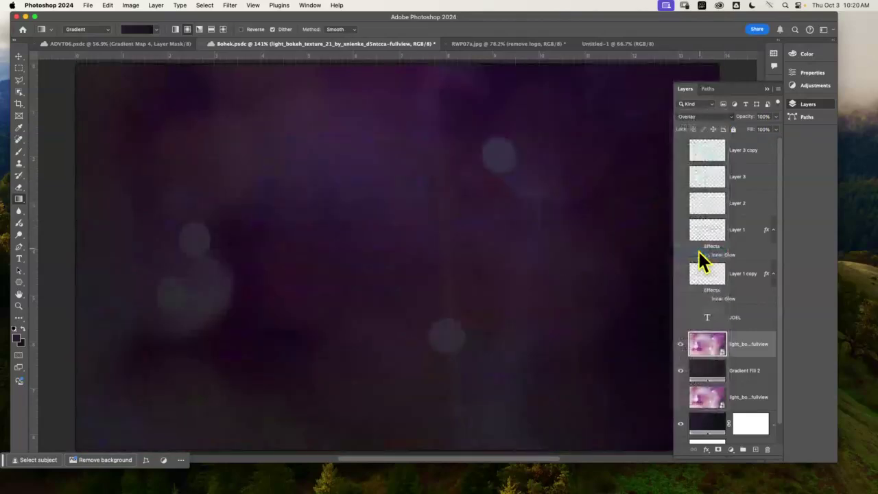
left_click(681, 344)
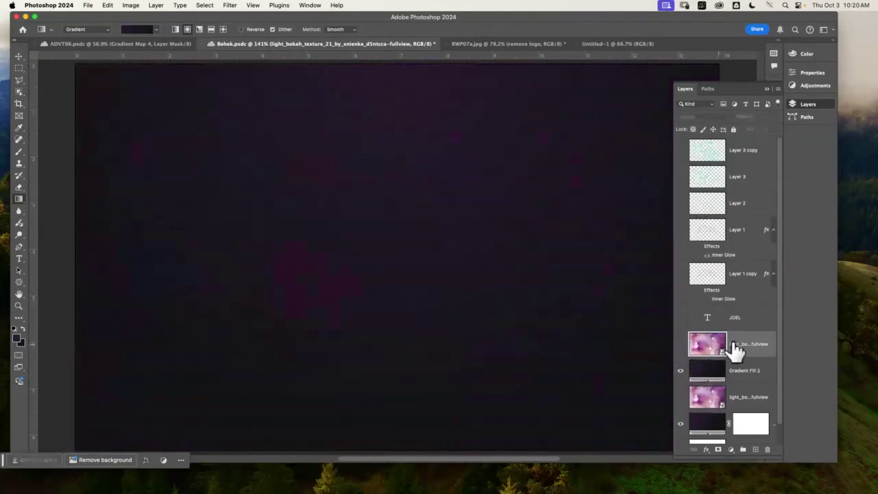
left_click(681, 344)
Move the new bokeh layer below Gradient Fill 2 and set its blend mode to Normal.
left_click_drag(758, 353, 755, 372)
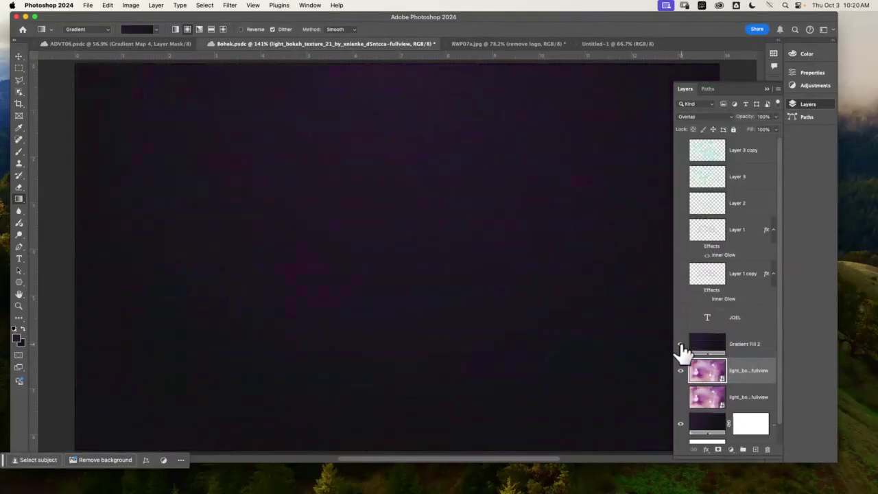
left_click(729, 118)
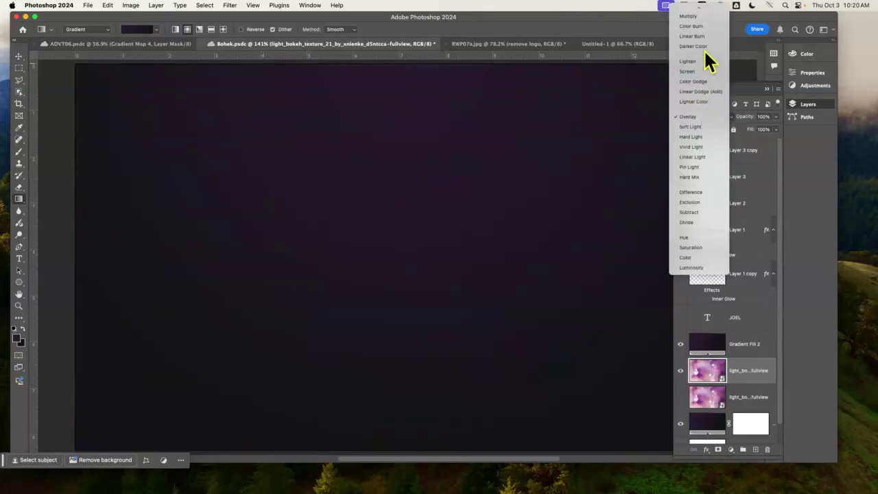
left_click(702, 22)
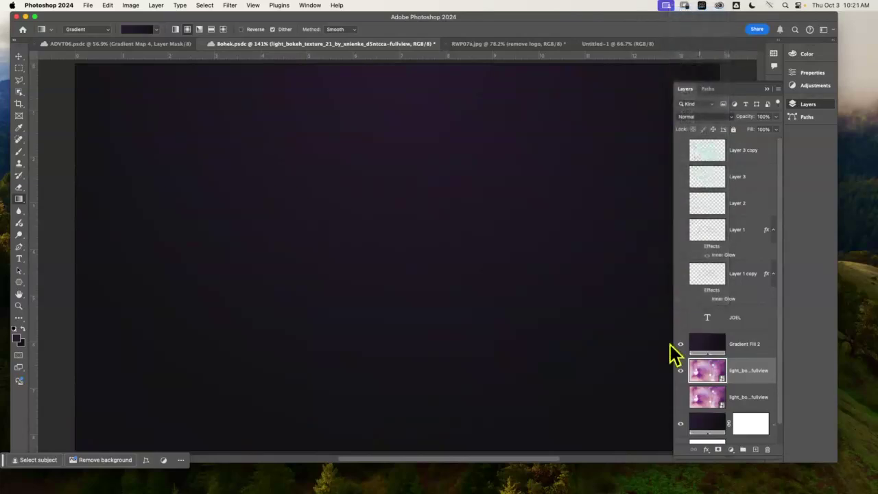
Set the Gradient Fill 2 layer's blend mode to Overlay above the new bokeh image.
left_click(754, 351)
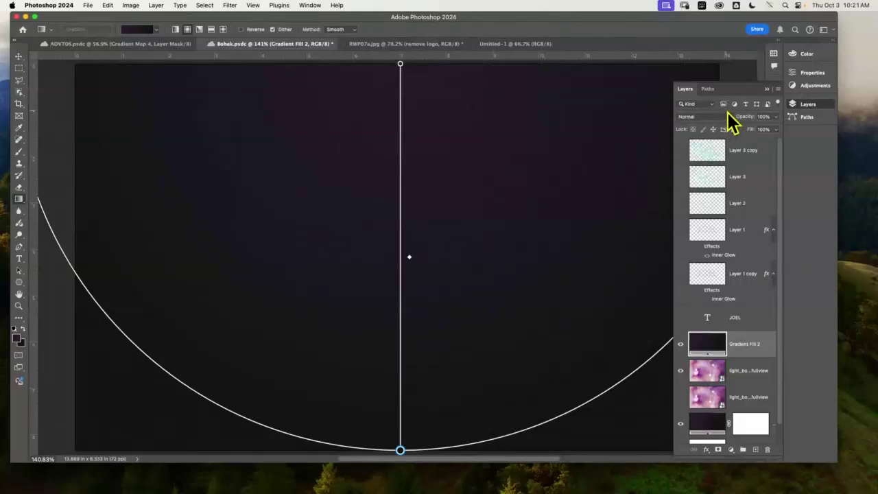
left_click(726, 116)
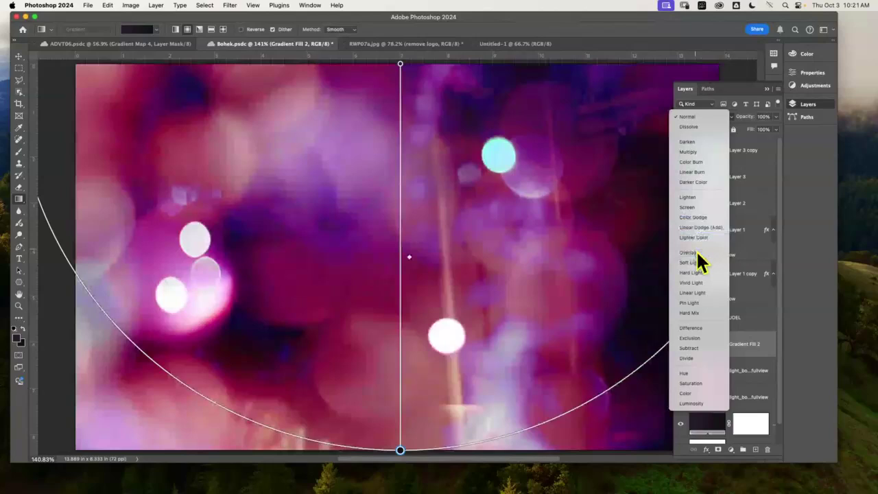
left_click(696, 251)
Hide Gradient Fill 2 and the new bokeh layer, and show the original bokeh layer over its masked gradient to compare the results.
left_click_drag(680, 344, 680, 372)
scroll(782, 391, "down", 1)
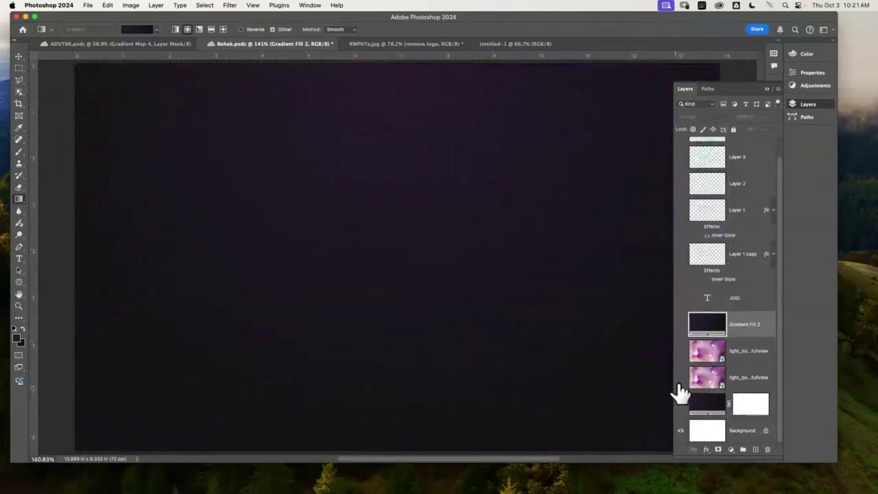
left_click(680, 378)
left_click(752, 385)
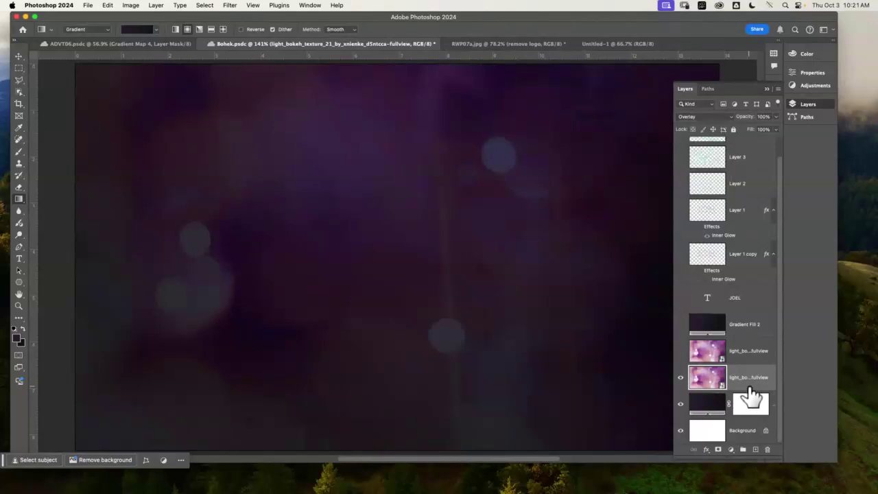
left_click(753, 408)
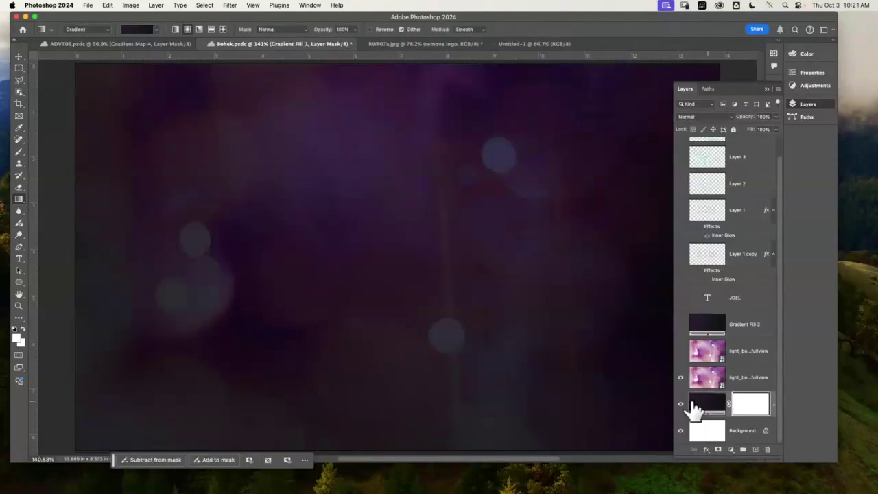
Hide the original bokeh and masked gradient layers, move the new bokeh layer above Gradient Fill 2, and show both of these.
left_click_drag(682, 402, 744, 313)
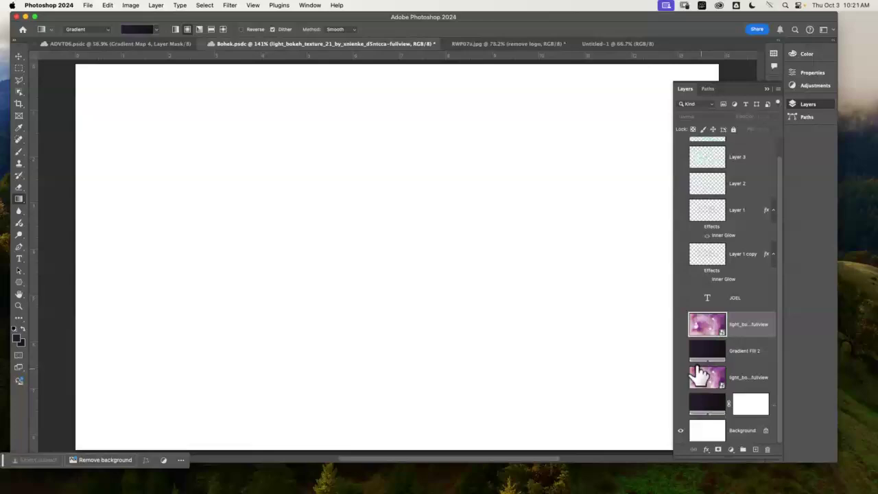
left_click(681, 325)
left_click(751, 353)
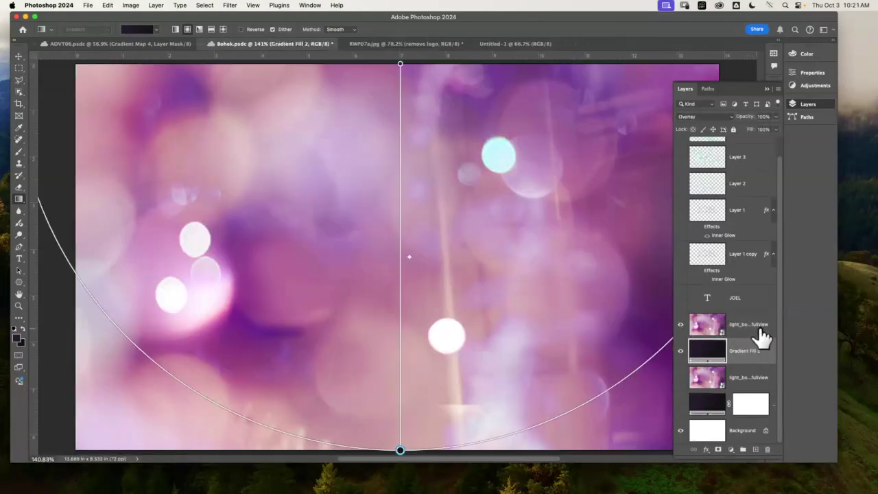
Set the Gradient Fill 2 layer's blend mode to Normal and the new bokeh layer above it to Overlay.
left_click(731, 118)
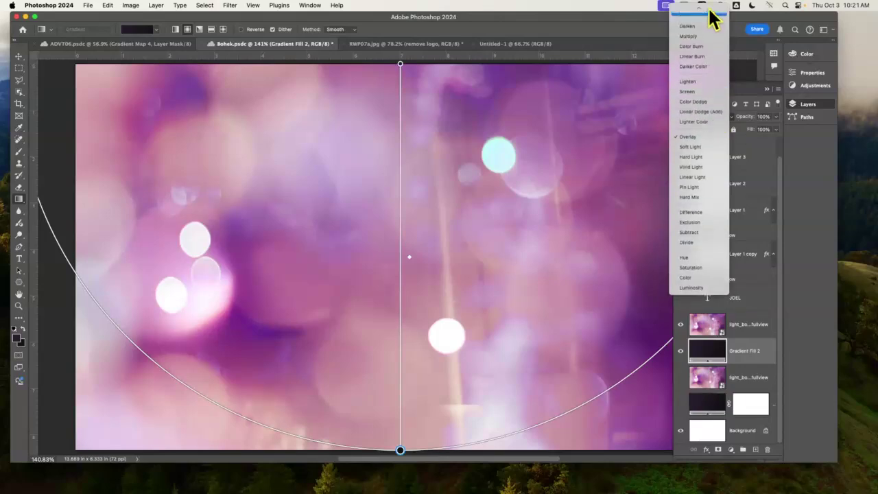
left_click(715, 64)
left_click(765, 321)
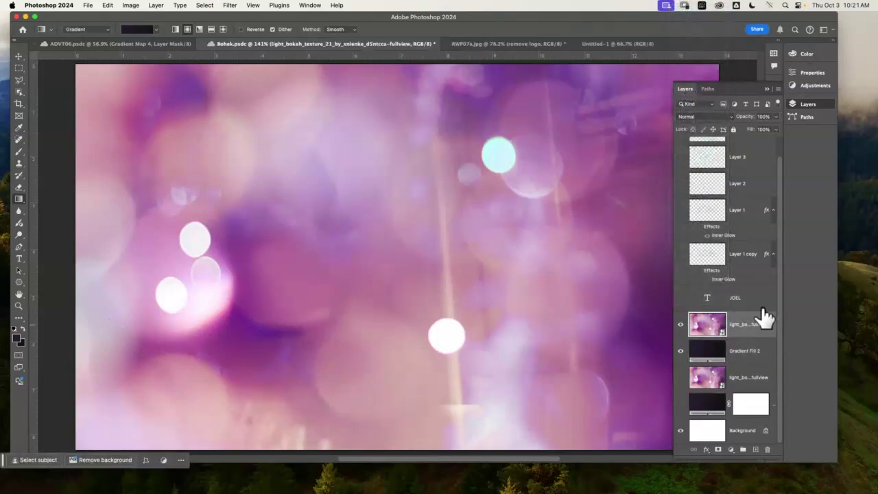
left_click(729, 117)
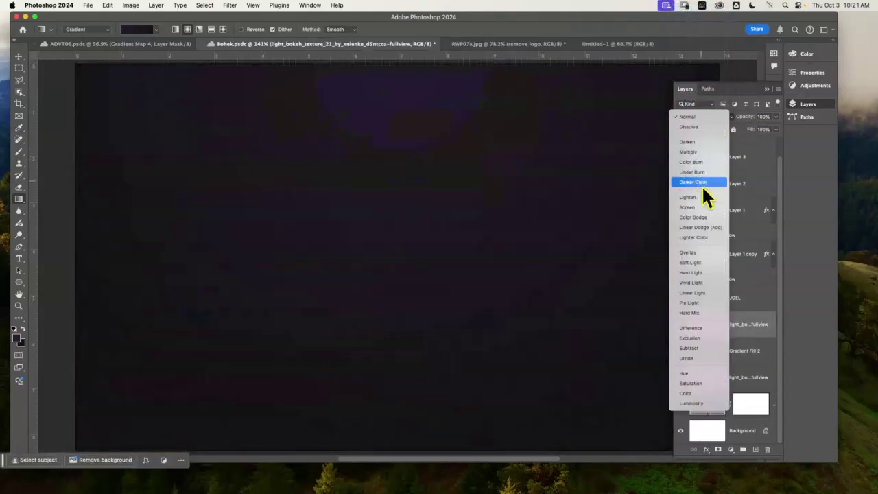
left_click(697, 251)
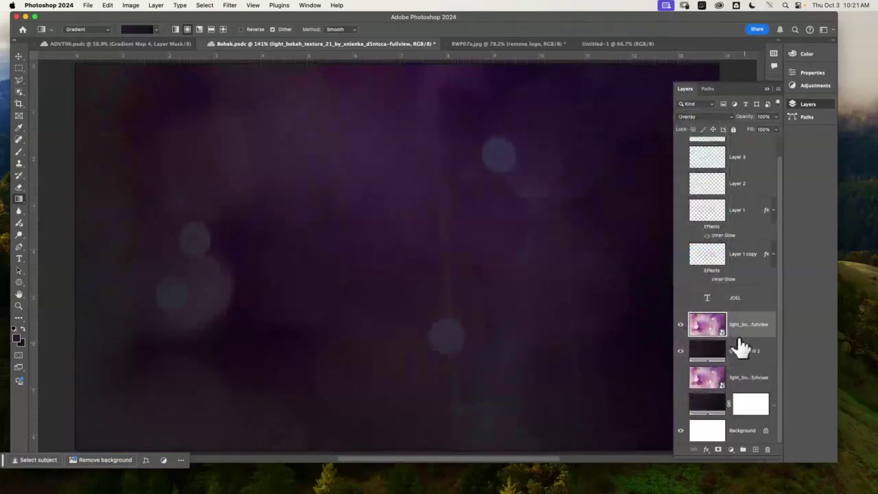
Compare the new bokeh and gradient pair with the original pair by switching their visibility, leaving only the new pair shown.
left_click_drag(680, 351, 680, 325)
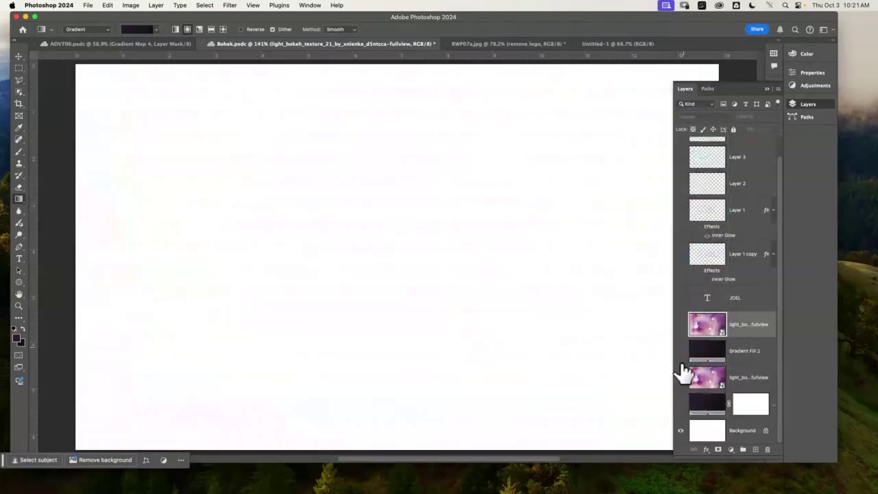
mouse_move(681, 375)
left_mouse_down()
mouse_move(680, 402)
mouse_move(681, 376)
left_mouse_up()
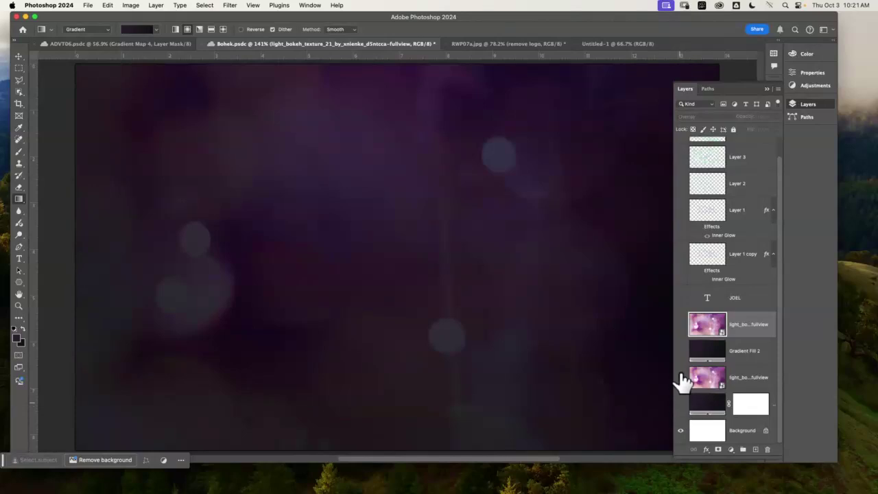
left_click(680, 324)
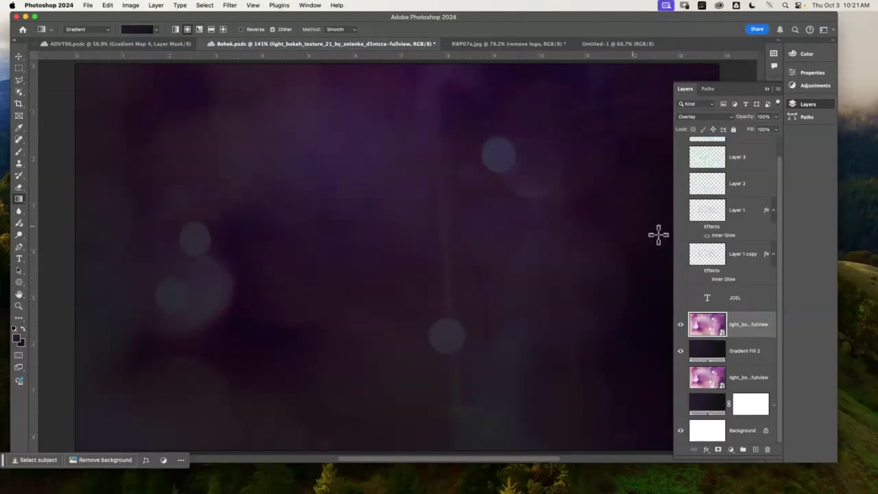
left_click(768, 90)
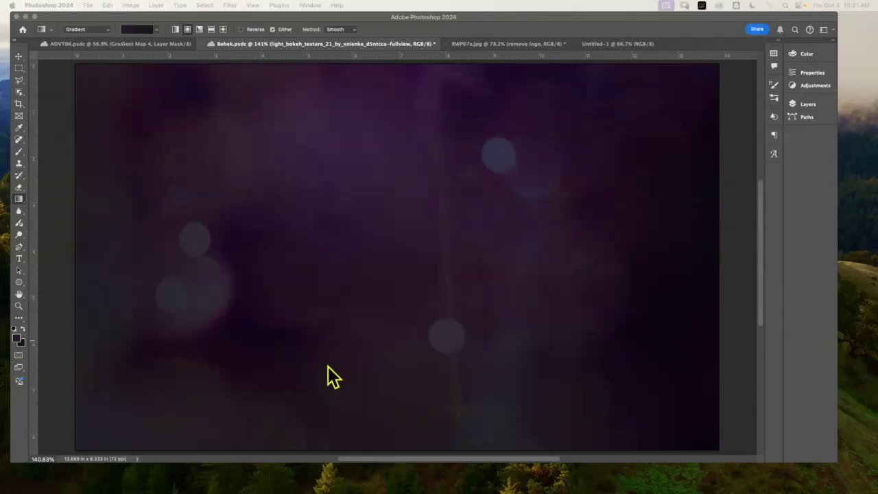
Add a text layer with the first name in white capital letters above the new bokeh layer.
left_click(808, 104)
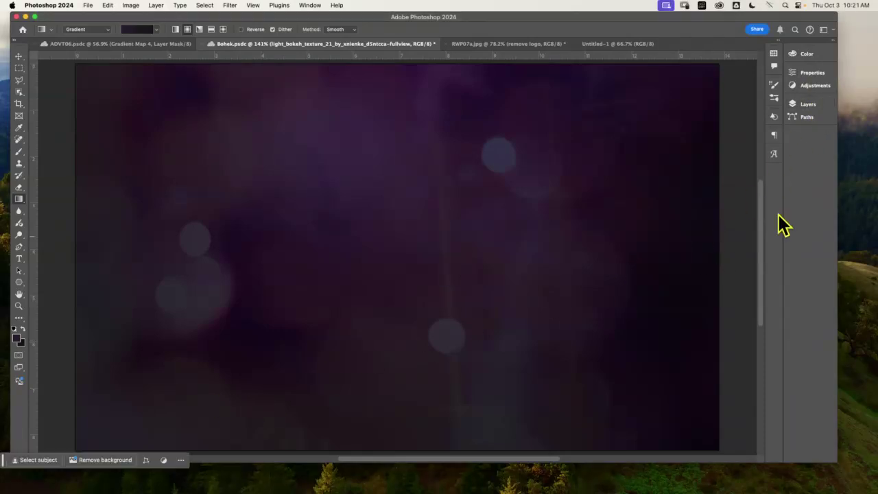
left_click(806, 105)
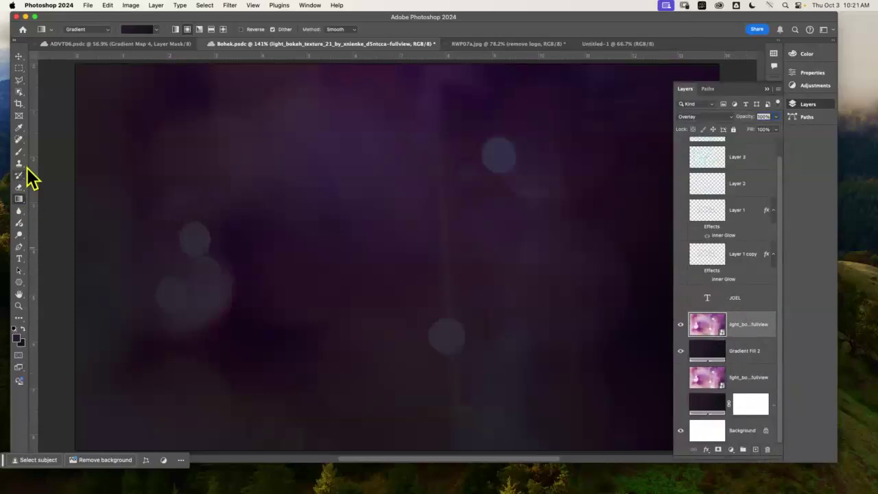
left_click(19, 258)
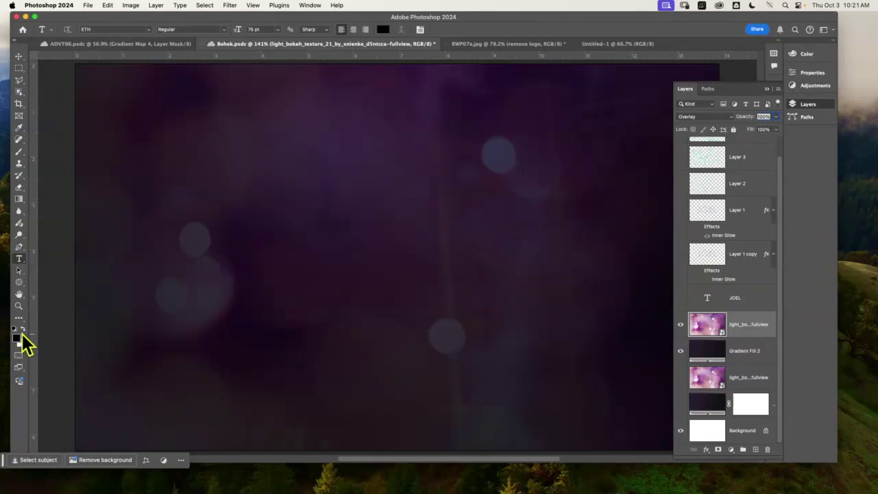
key("x")
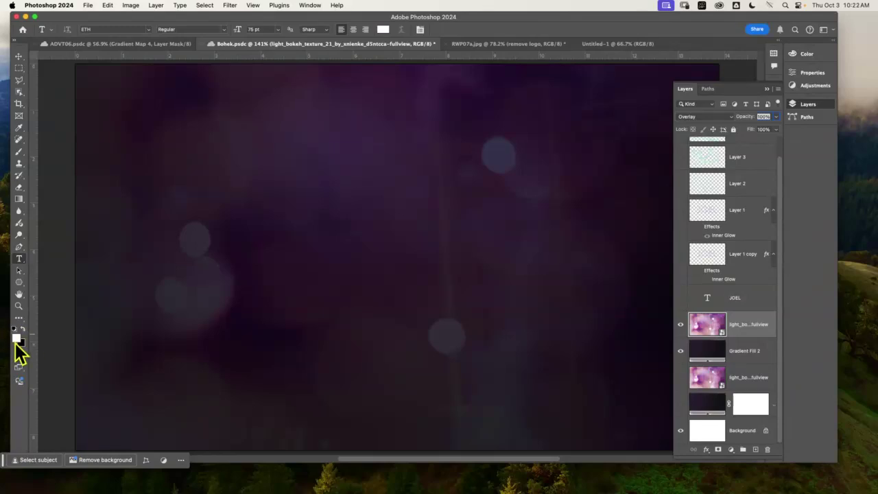
left_click(302, 237)
type("JOEL")
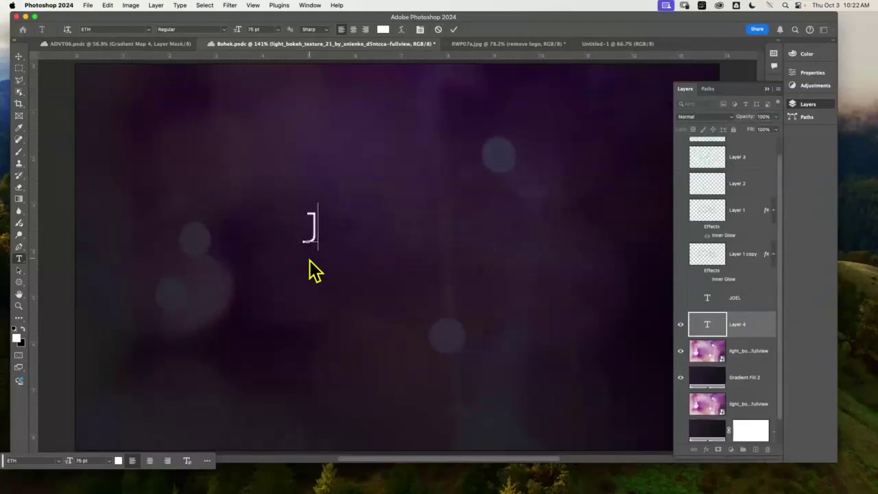
Enlarge the name text to about 473%, roughly centred over the background, and show the character settings.
left_click(19, 55)
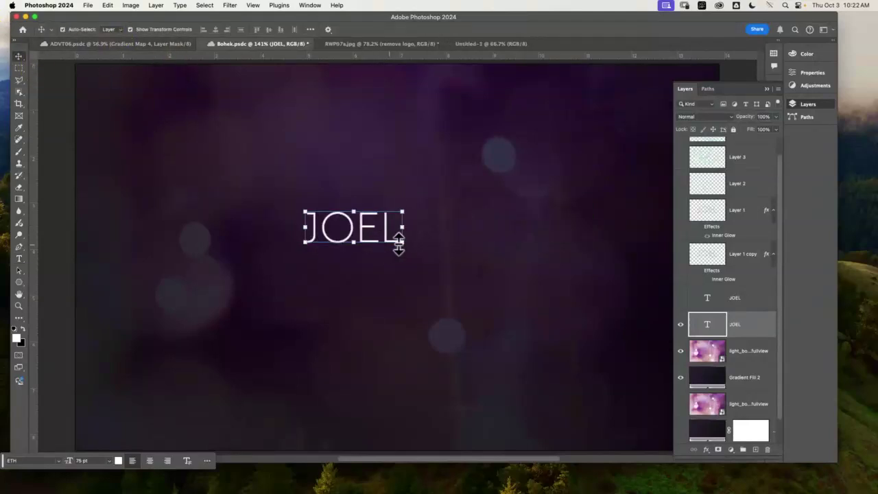
left_click_drag(402, 242, 686, 412)
left_click_drag(304, 313, 198, 362)
left_click_drag(439, 284, 409, 282)
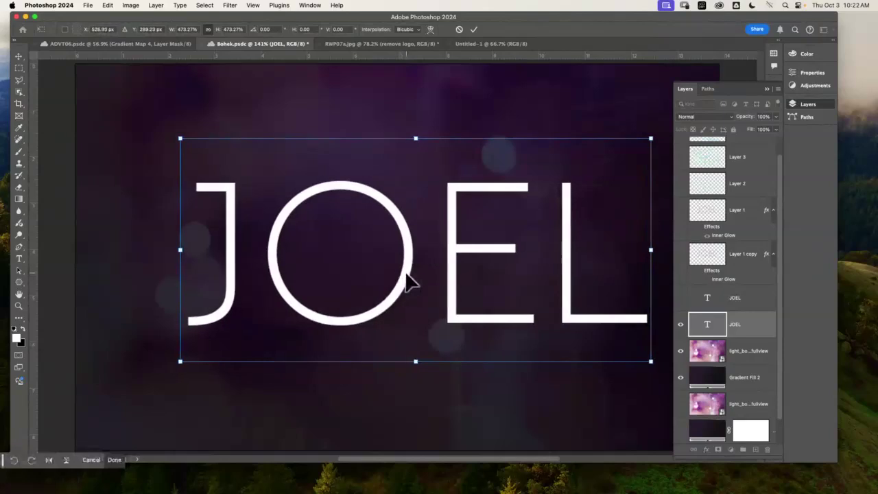
left_click(312, 6)
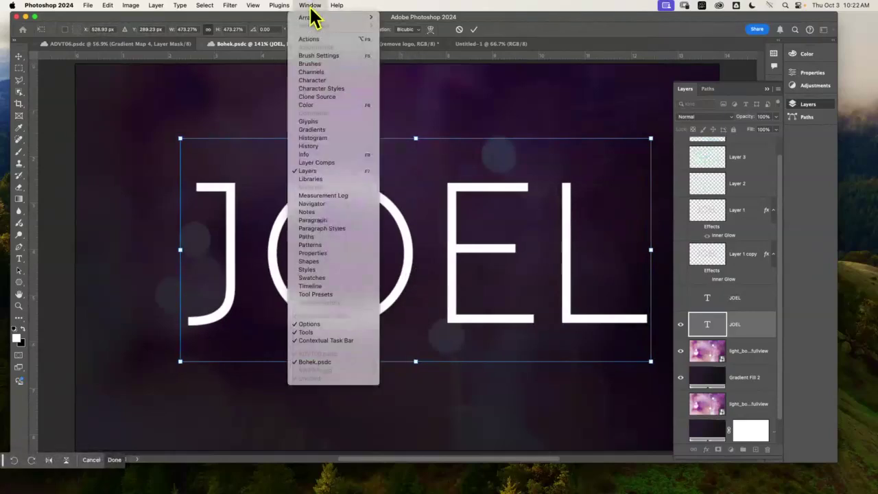
left_click(330, 80)
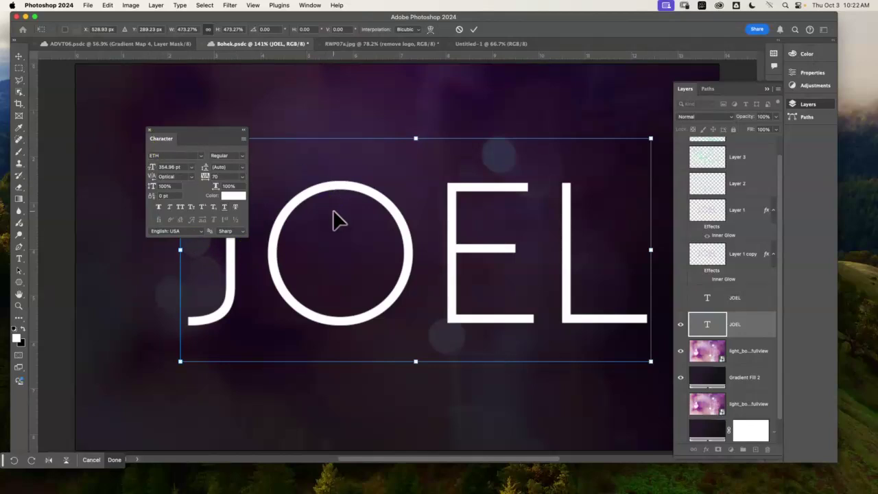
key("Return")
Preview alternative fonts for the name text, check its tracking setting, and close the character settings.
left_click(201, 156)
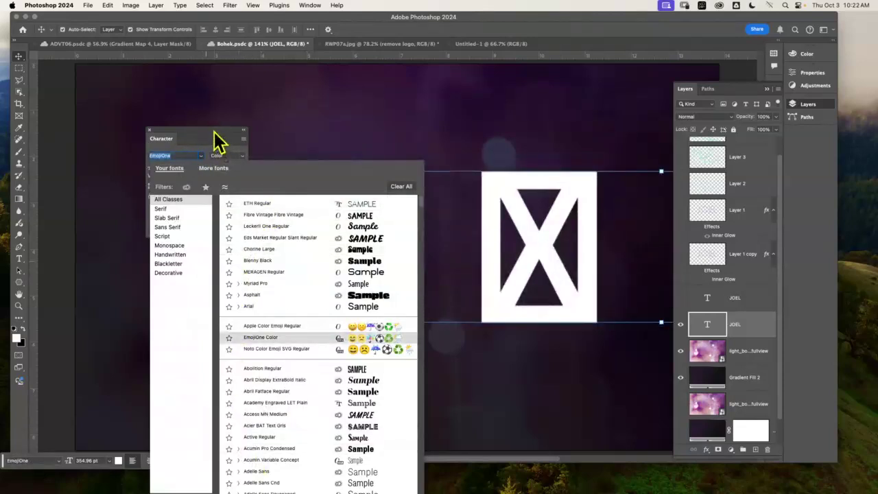
left_click(218, 141)
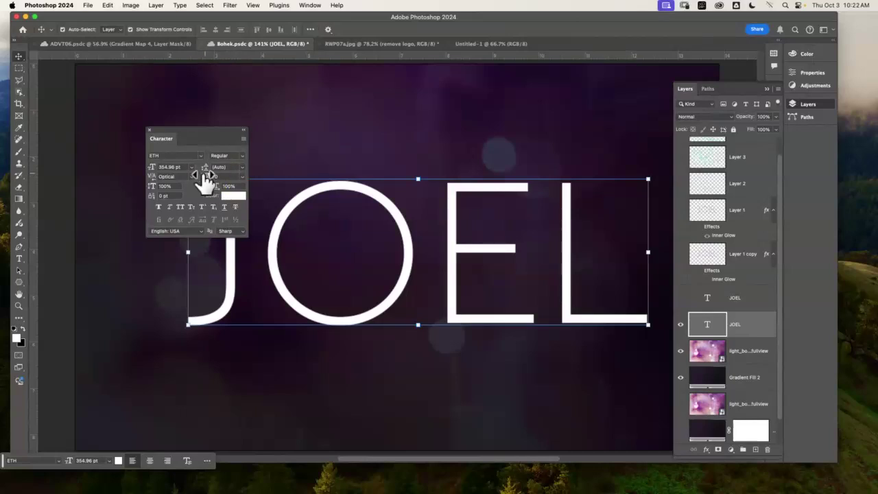
mouse_move(206, 177)
left_mouse_down()
mouse_move(231, 176)
mouse_move(207, 175)
left_mouse_up()
left_click(149, 130)
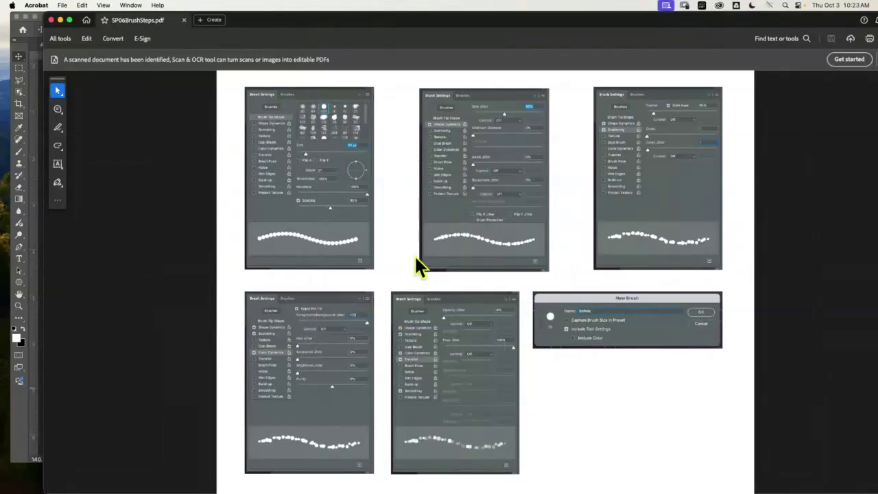
Consult the brush settings in SP06BrushSteps.pdf in Acrobat, and choose the Hard Round brush from the General Brushes in Photoshop.
key("super+equal")
key("super+equal")
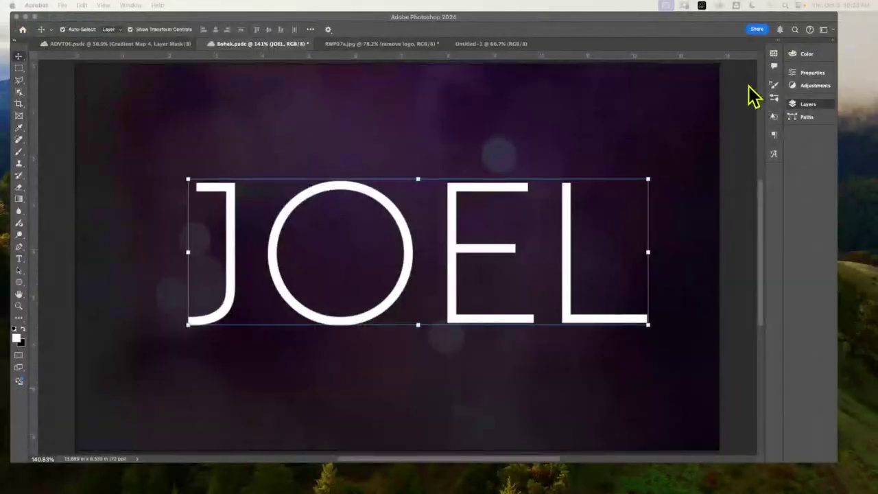
left_click(782, 104)
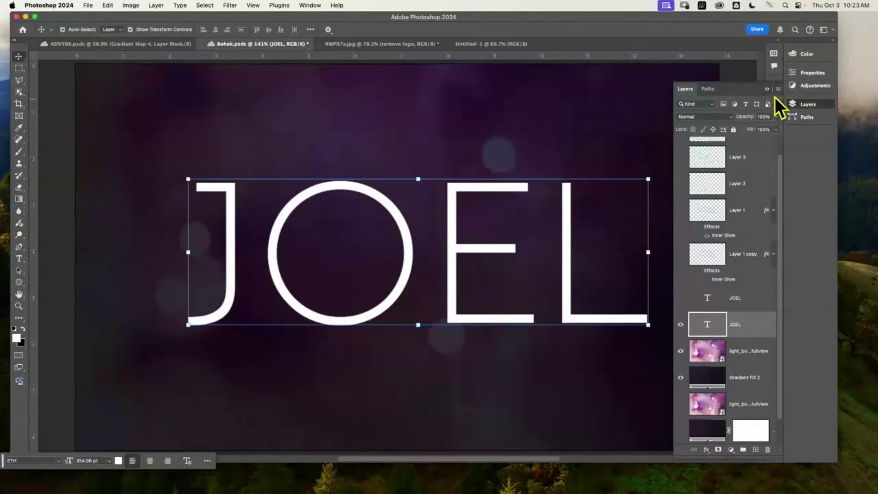
left_click(779, 97)
left_click(775, 97)
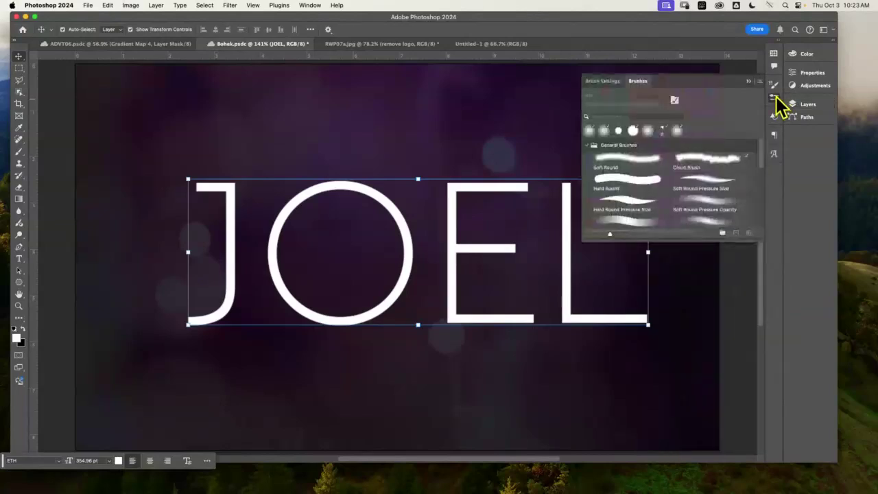
left_click(639, 185)
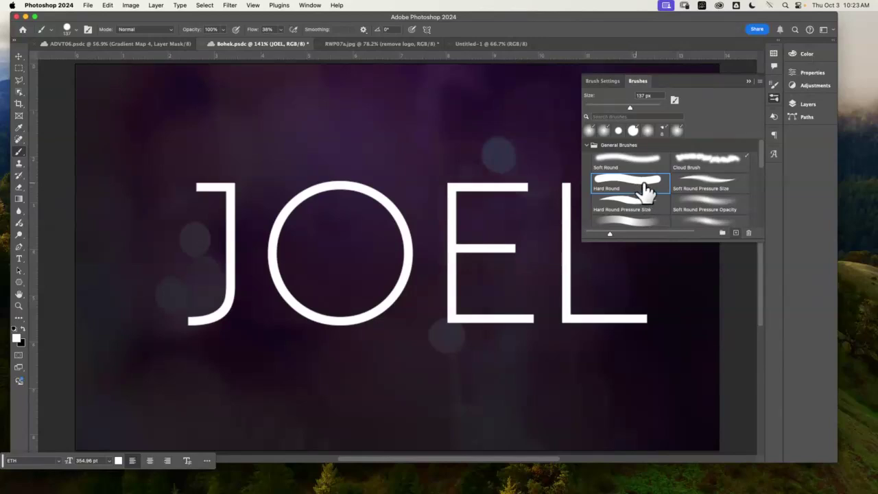
Open the settings of the Hard Round brush and set its size to 25 px and its spacing to 95%.
left_click(310, 6)
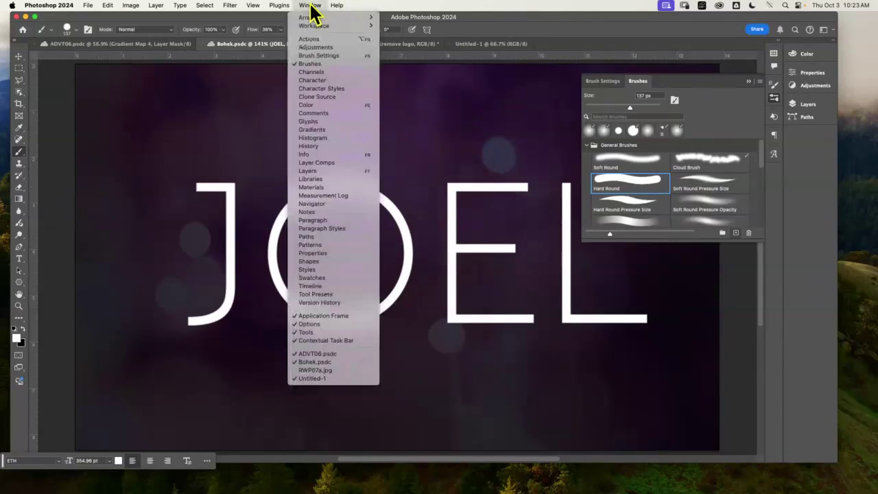
left_click(321, 55)
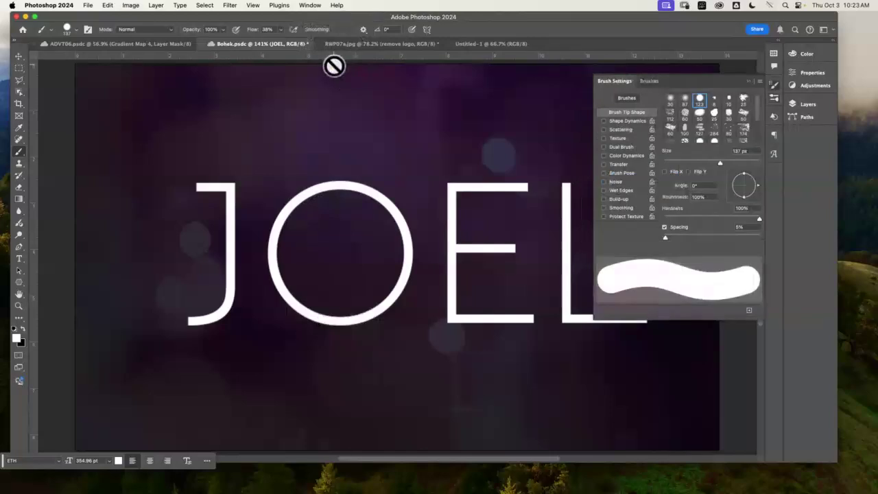
mouse_move(699, 89)
left_mouse_down()
mouse_move(465, 103)
mouse_move(311, 78)
left_mouse_up()
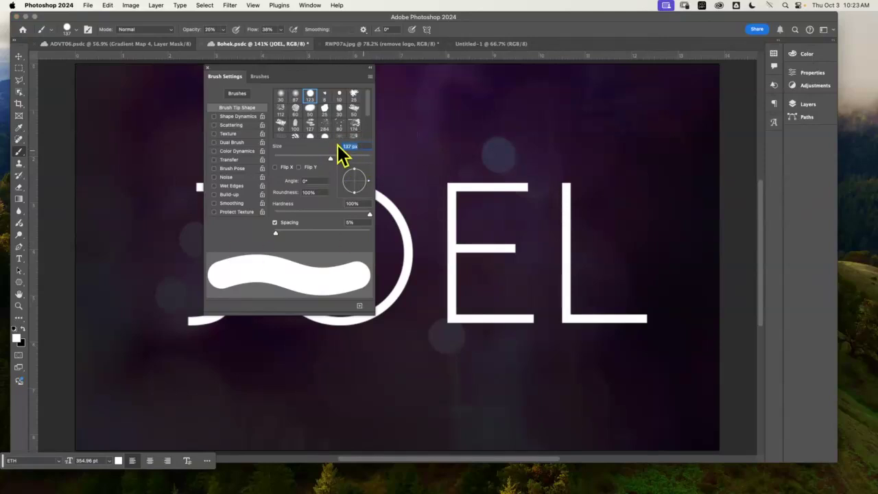
type("25")
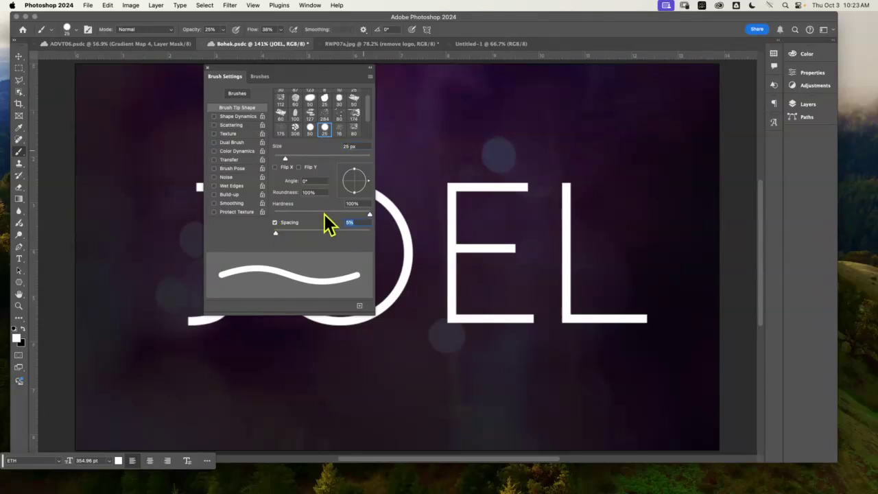
type("5")
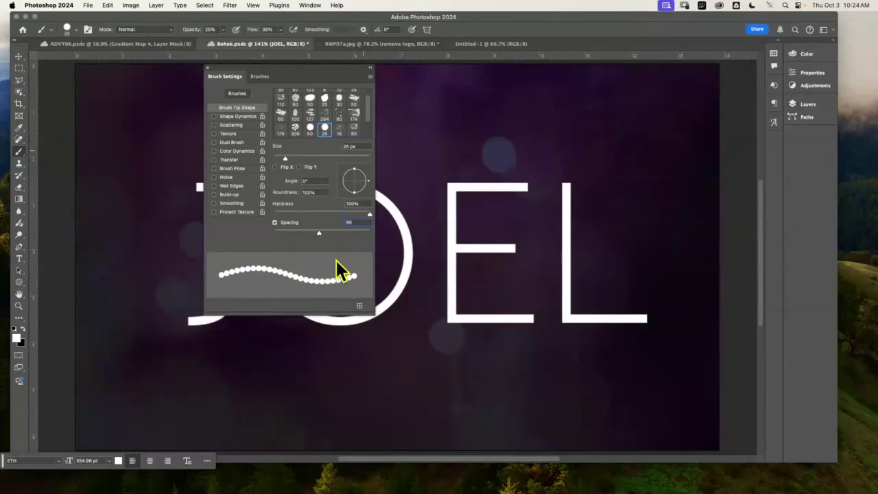
Enable Shape Dynamics for the brush and set the size jitter to 45%.
left_click(213, 117)
left_click(239, 116)
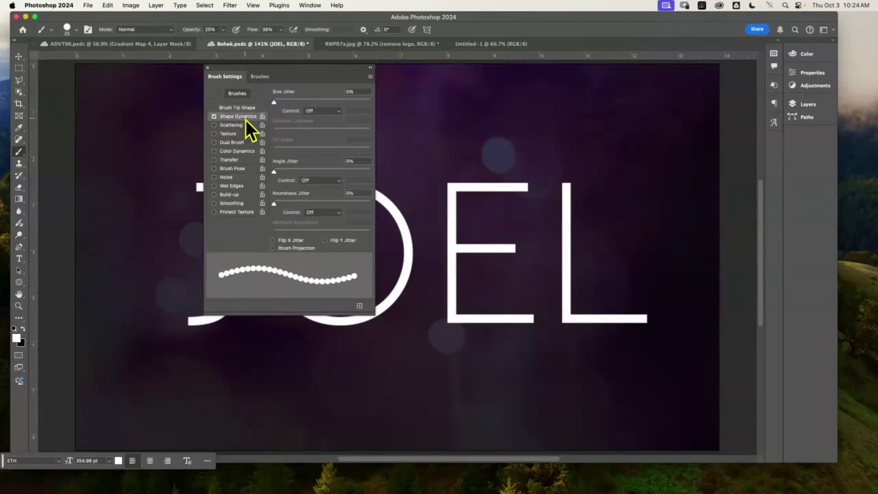
left_click(363, 93)
left_click_drag(274, 102, 317, 102)
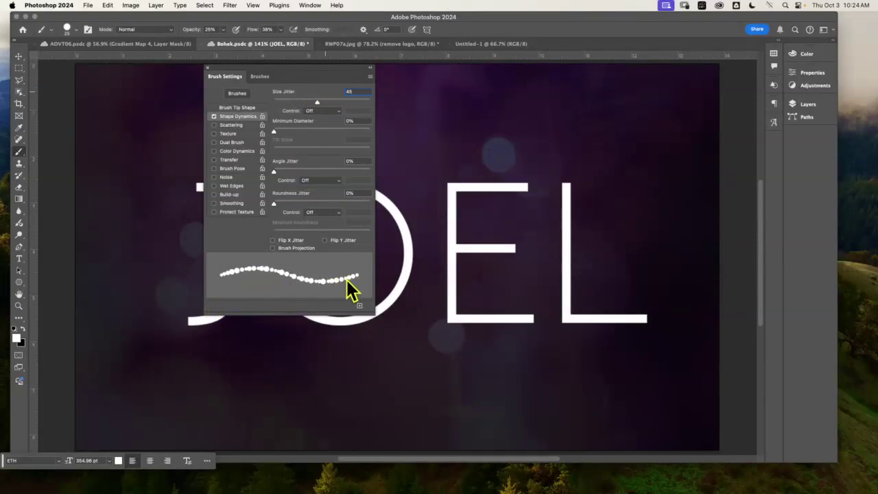
mouse_move(319, 104)
left_mouse_down()
mouse_move(282, 106)
mouse_move(364, 105)
mouse_move(281, 104)
mouse_move(343, 105)
mouse_move(317, 104)
left_mouse_up()
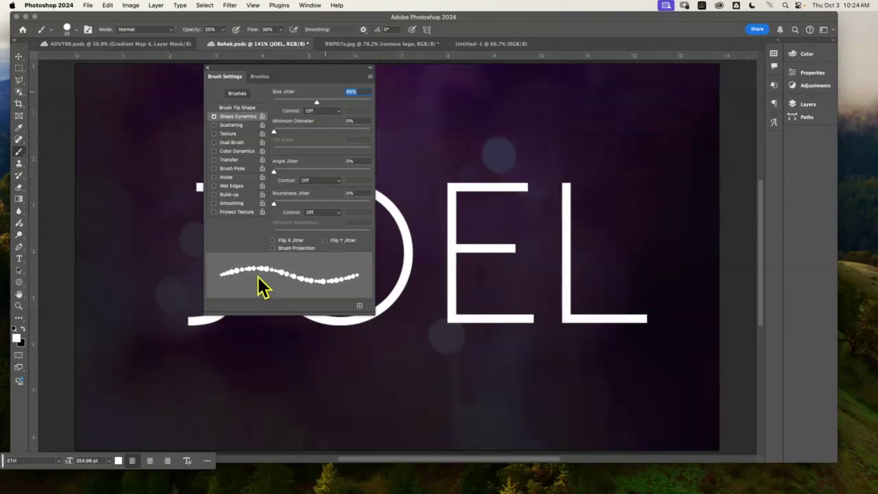
Enable Scattering for the brush on both axes with a scatter of 95%.
left_click(233, 125)
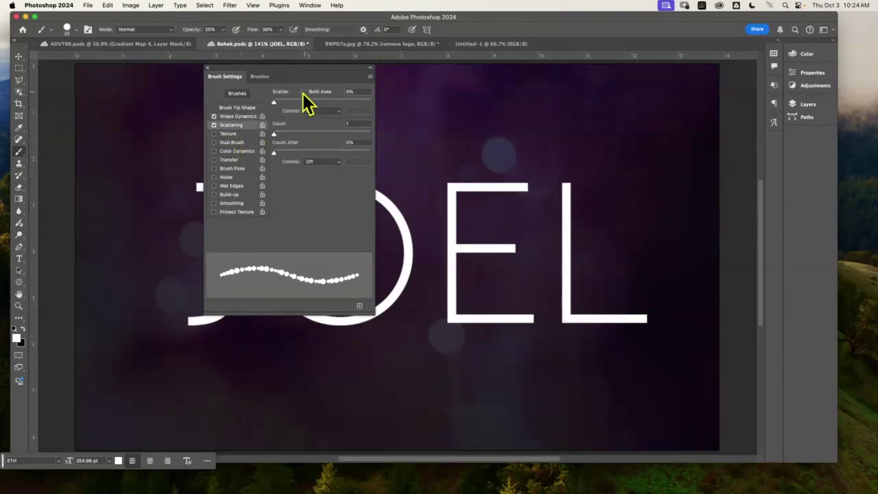
left_click(302, 92)
type("54")
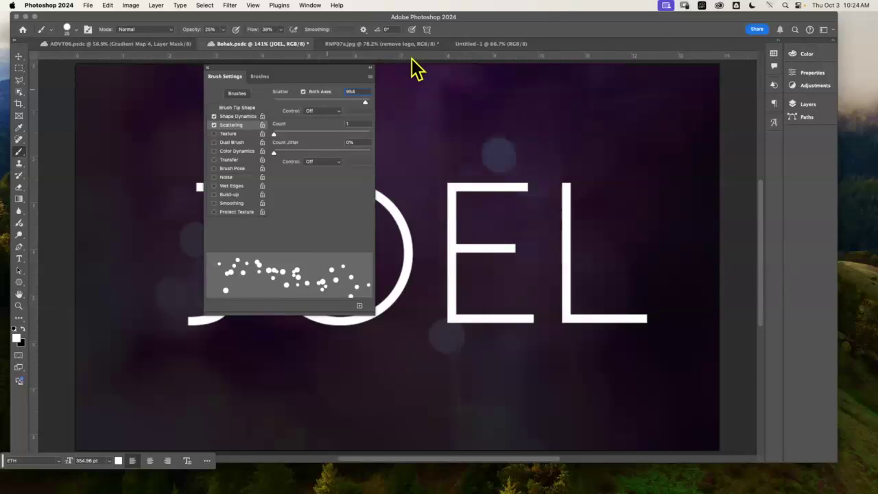
key("BackSpace")
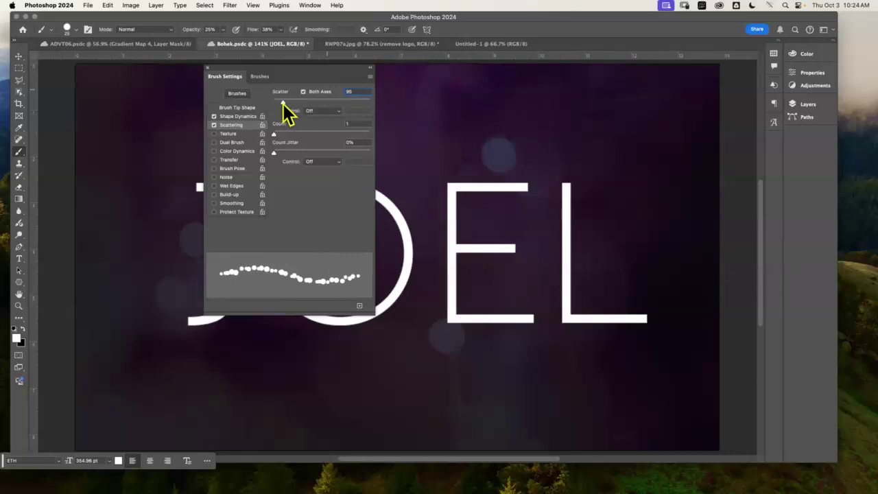
Set the brush's scatter to 95% and its count jitter to 1%.
mouse_move(282, 102)
left_mouse_down()
mouse_move(364, 102)
mouse_move(271, 104)
mouse_move(303, 106)
mouse_move(282, 103)
left_mouse_up()
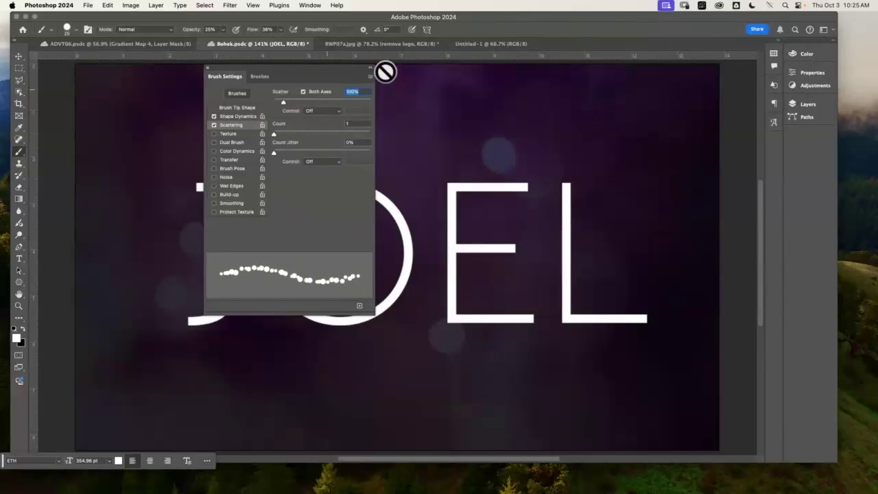
type("99")
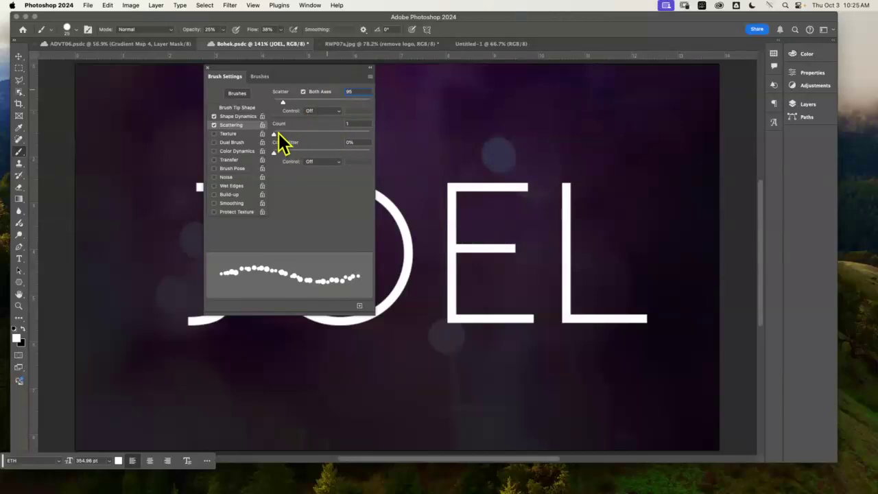
left_click(350, 142)
type("1")
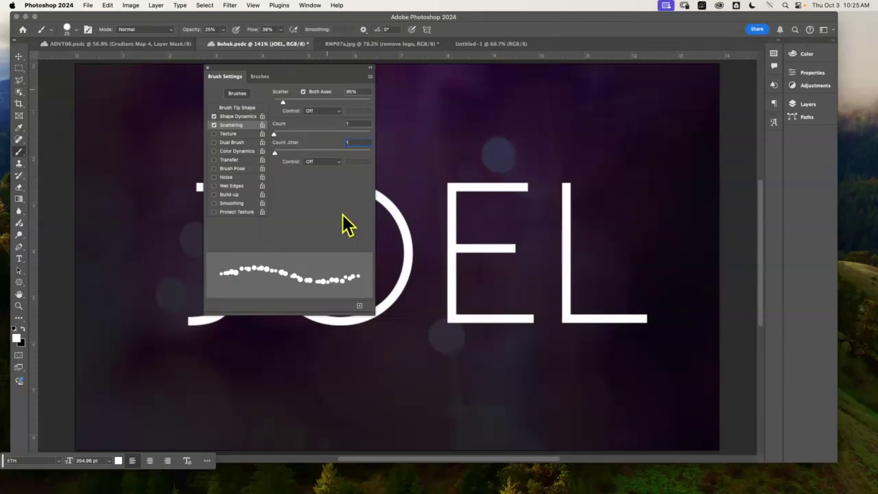
key("Return")
key("F5")
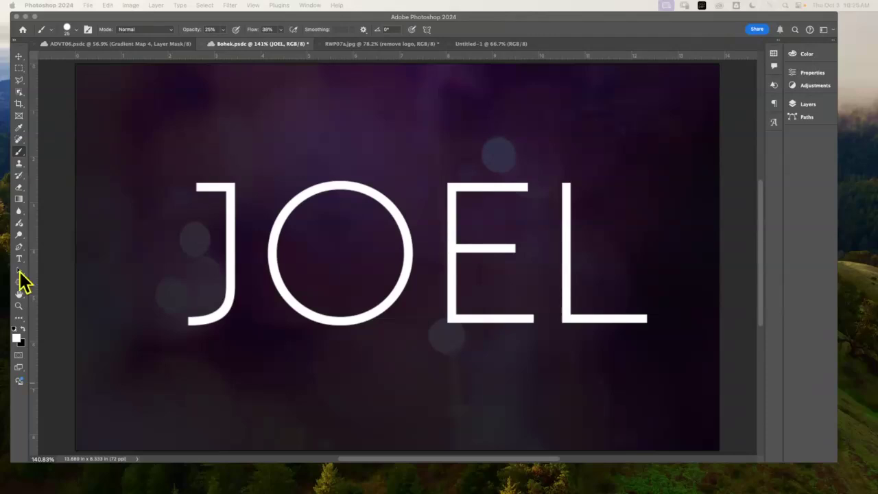
key("F5")
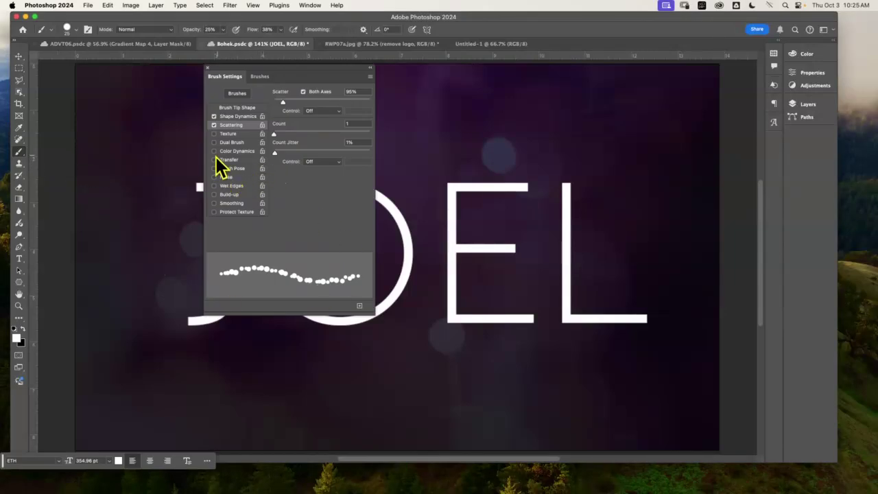
Enable Color Dynamics for the brush, and enable Transfer with a flow jitter of 100%.
left_click(244, 152)
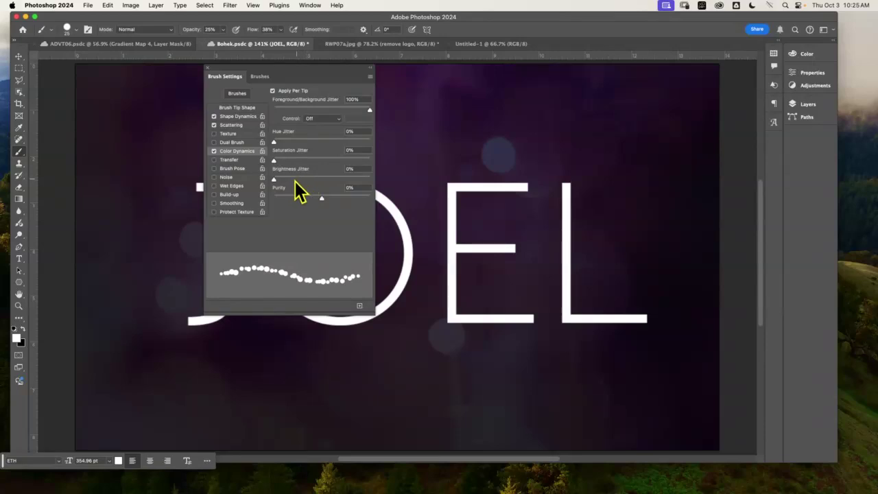
left_click(245, 161)
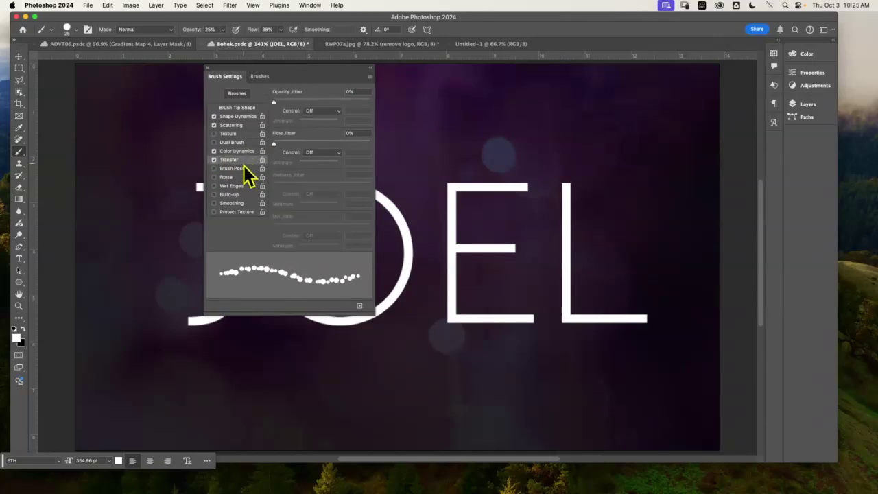
left_click(357, 134)
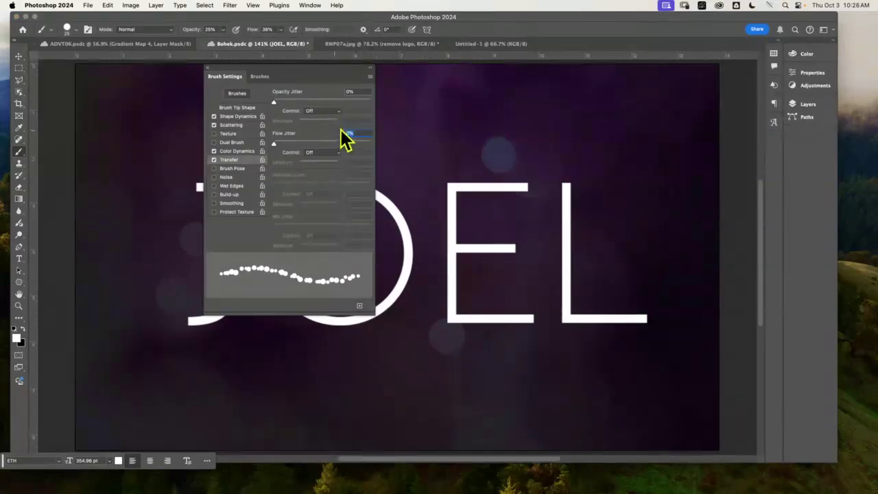
type("100")
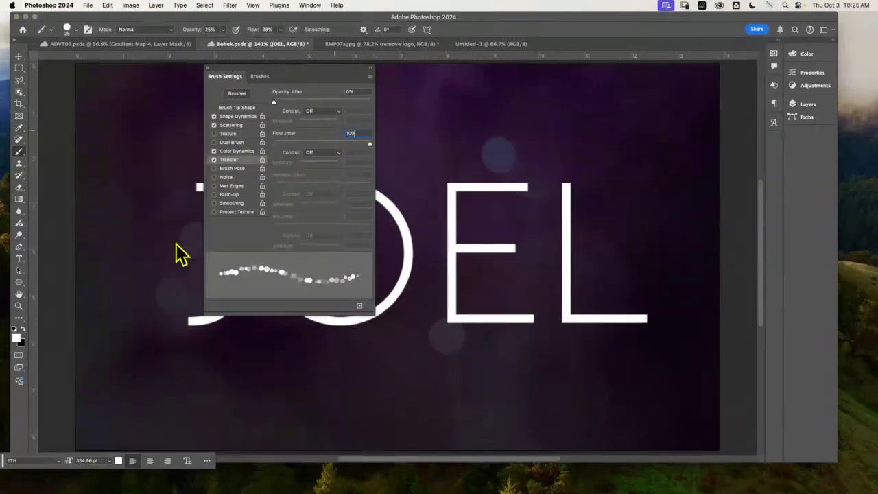
key("Return")
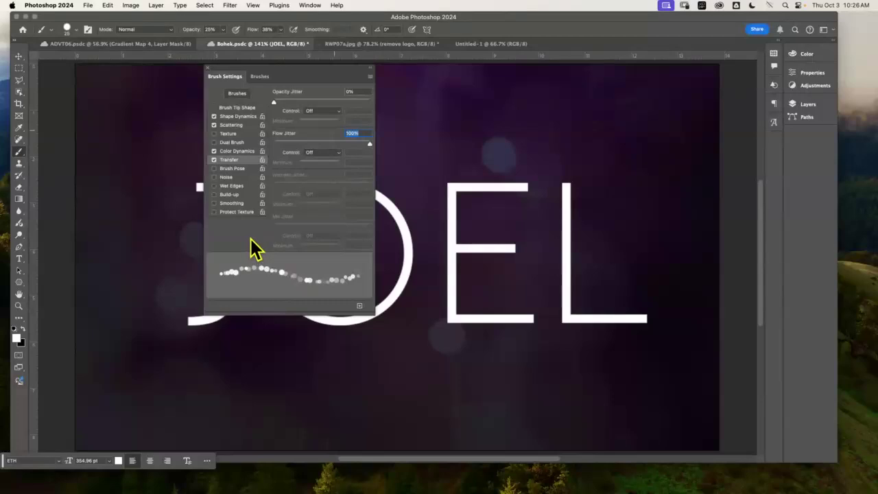
Enable Smoothing for the brush and save it as a new brush preset named Bohek 02.
left_click(221, 205)
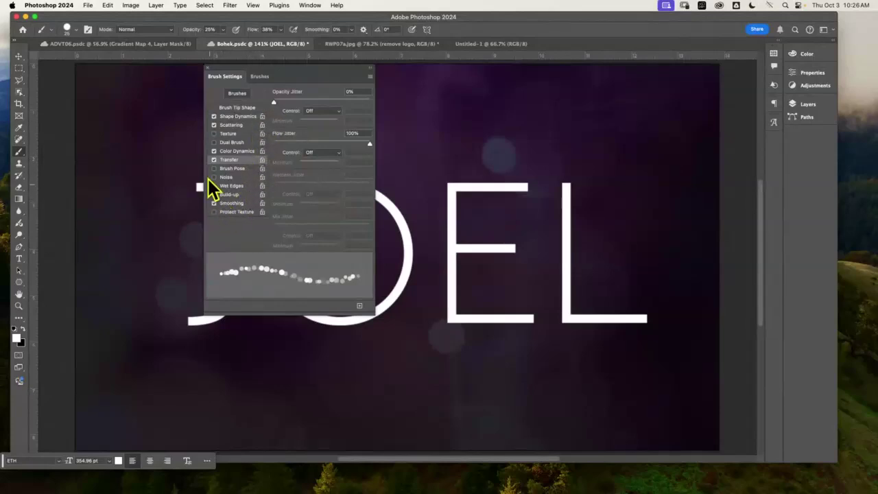
left_click(359, 306)
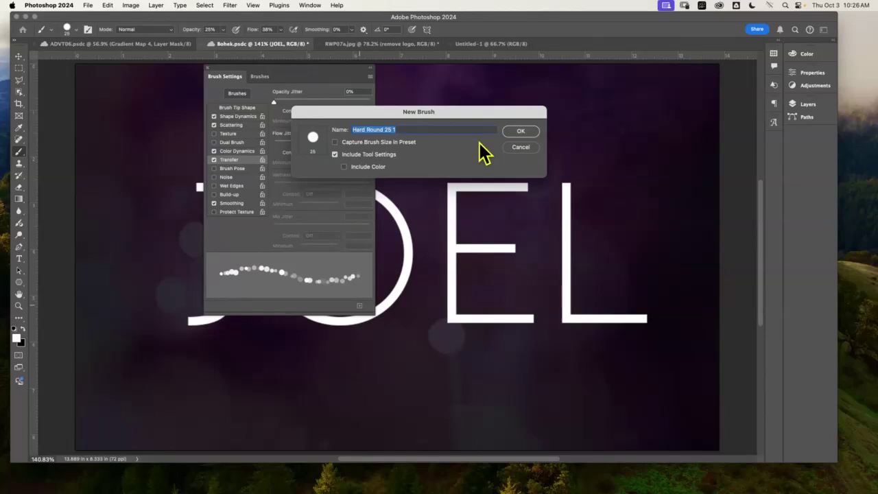
type("Bohek 02")
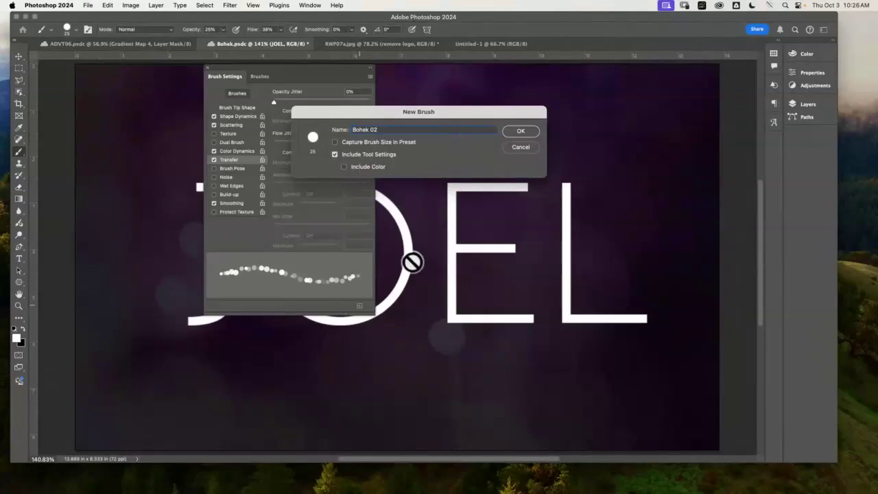
left_click(532, 131)
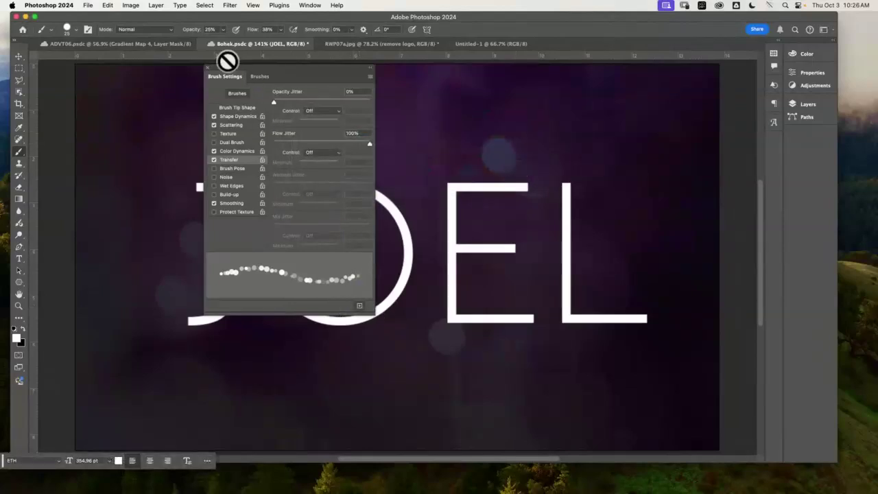
key("F5")
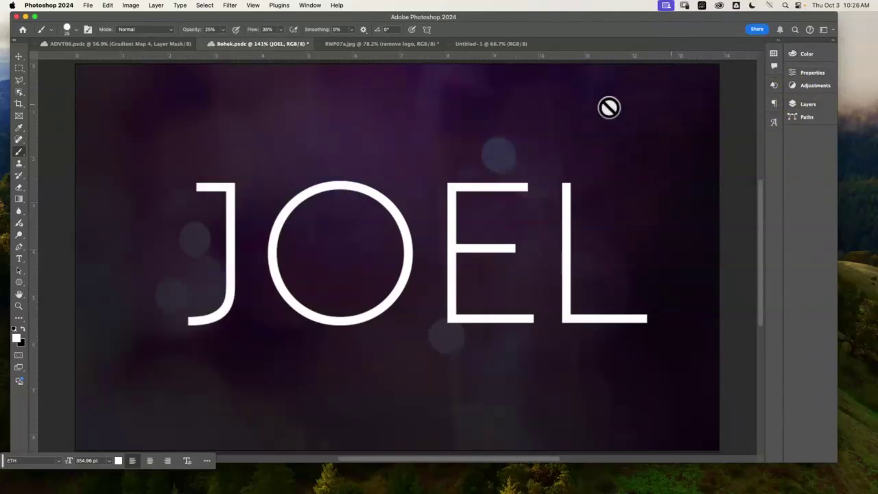
Display the brush presets and move their panel clear of the first letters of the name text.
left_click(310, 5)
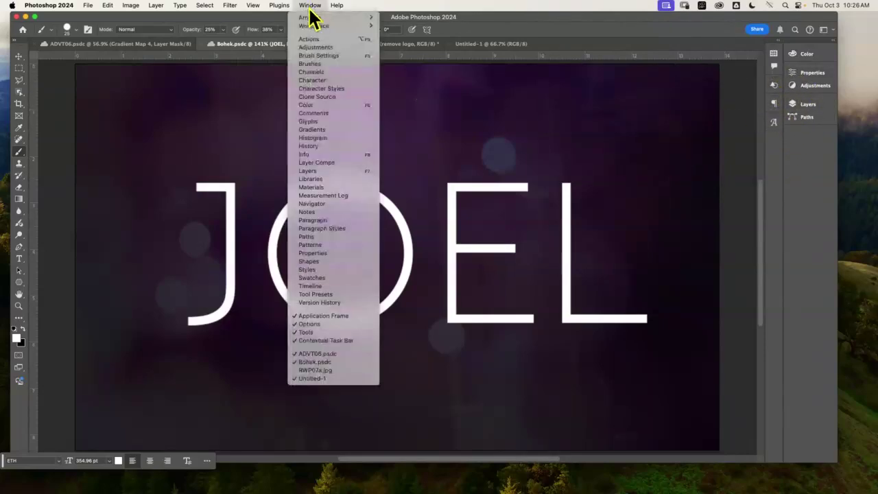
left_click(329, 63)
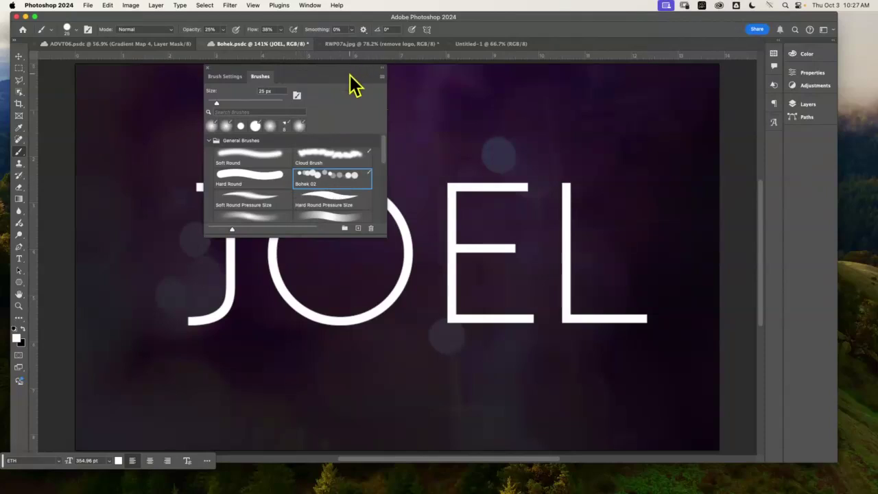
mouse_move(355, 75)
left_mouse_down()
mouse_move(756, 47)
mouse_move(721, 39)
left_mouse_up()
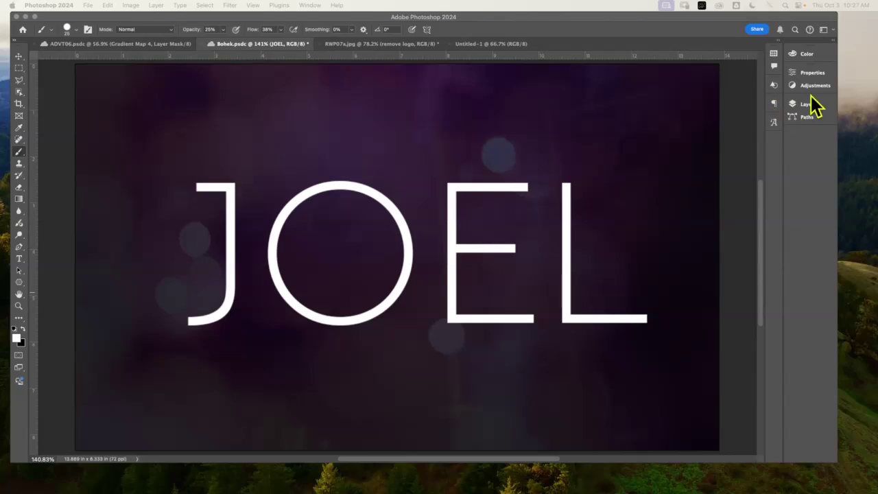
key("F5")
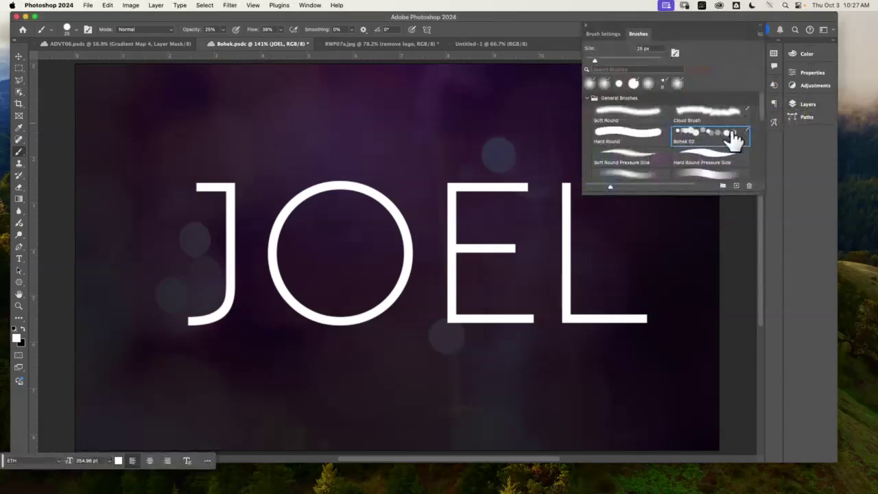
Create a work path from the visible name text layer and show it among the document's paths.
left_click(815, 106)
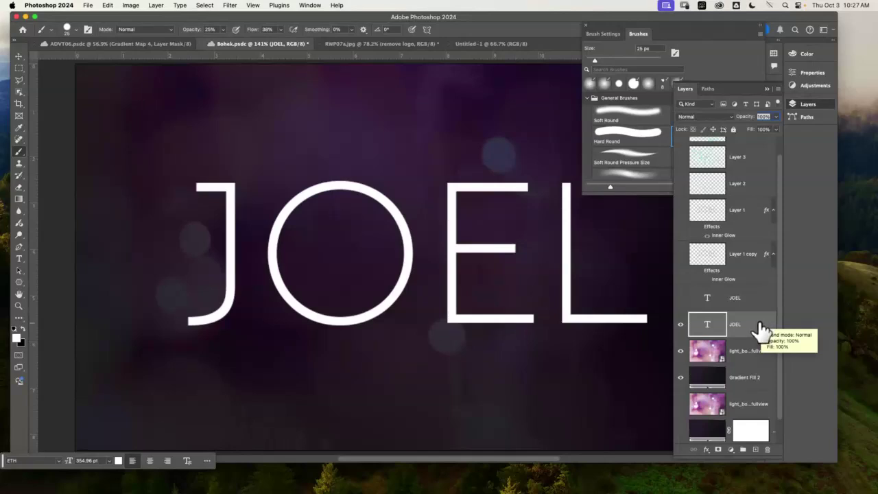
right_click(760, 332)
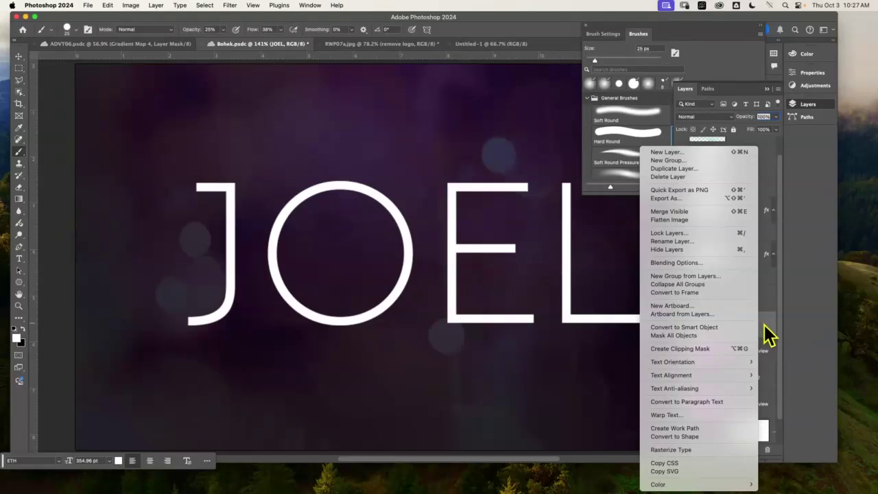
left_click(684, 428)
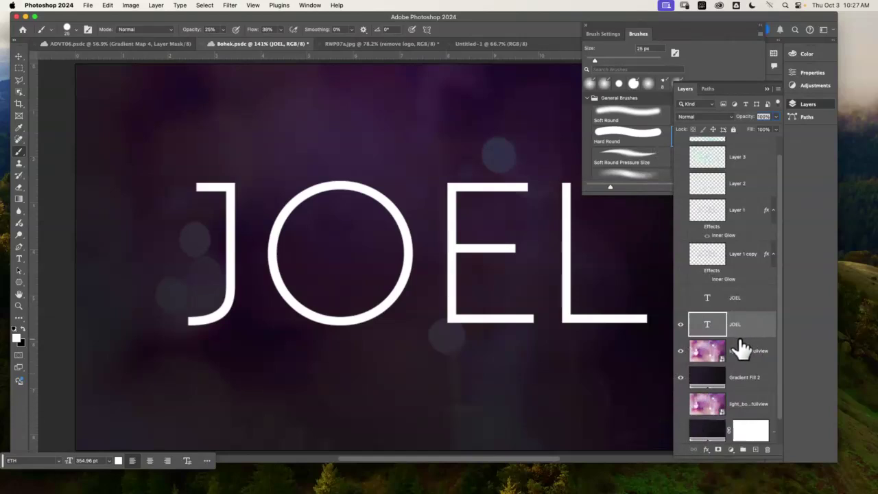
left_click(707, 88)
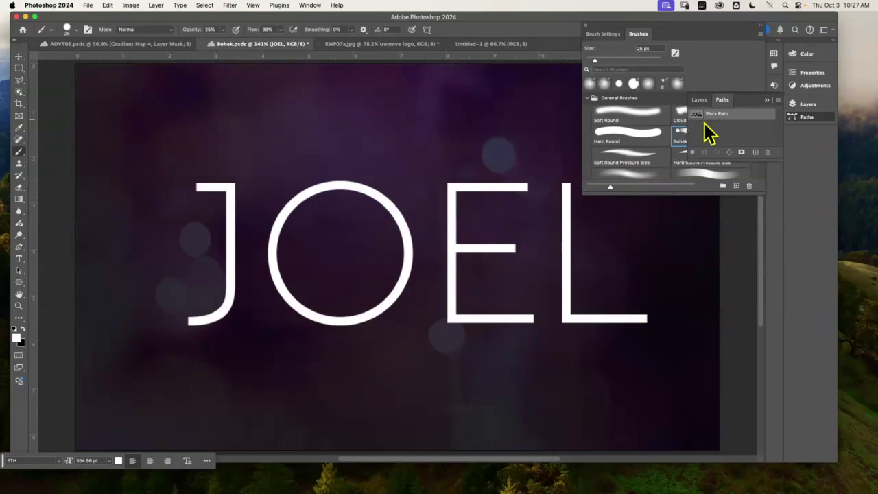
Hide the visible name text layer and turn on Extras to display the outlines of the work path.
left_click(699, 101)
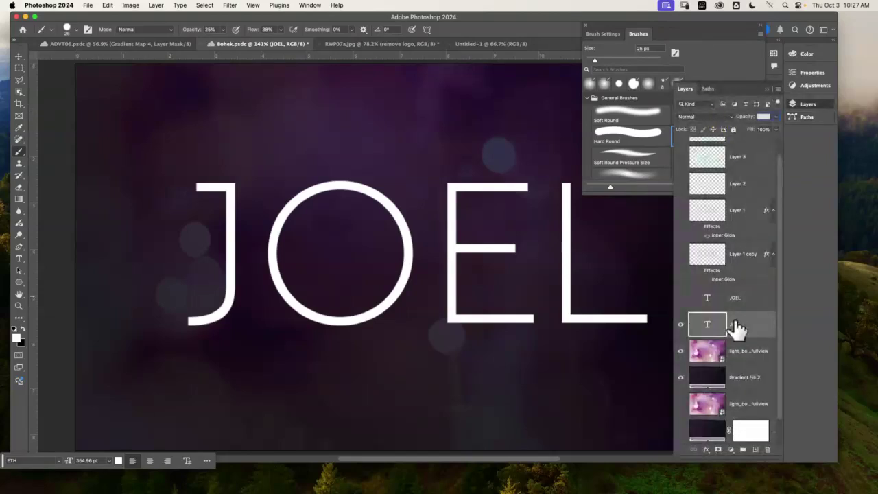
left_click(681, 325)
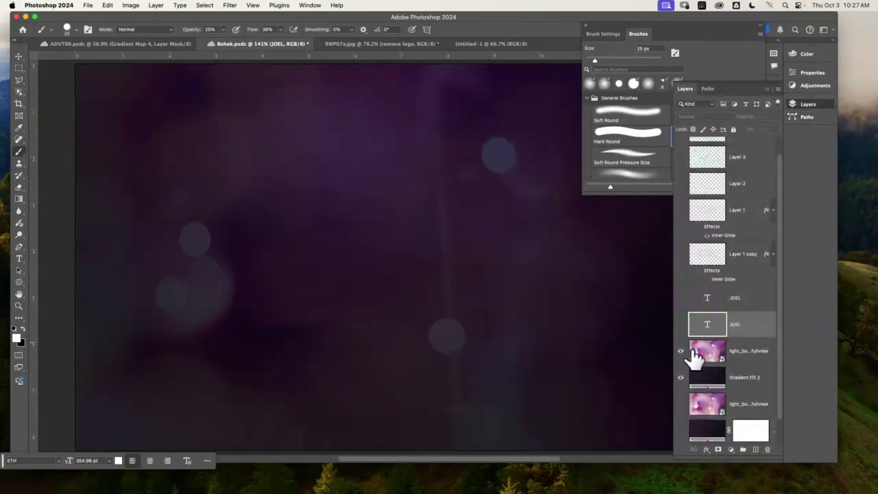
left_click(707, 88)
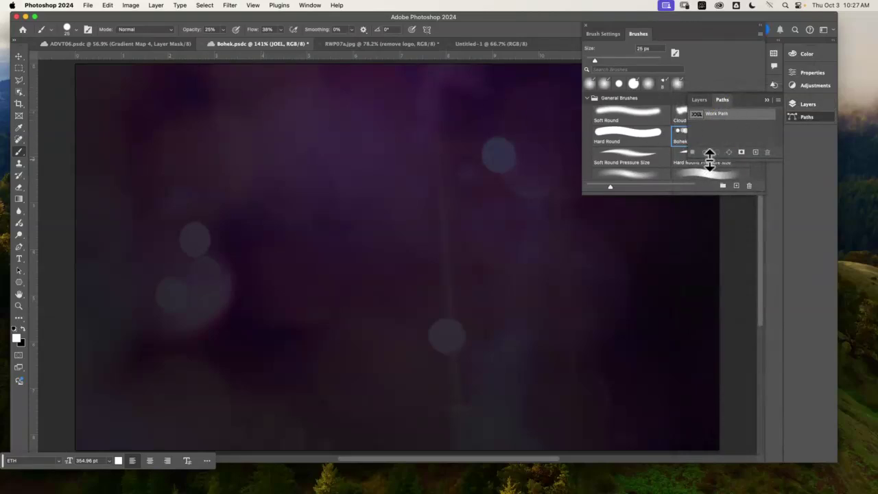
left_click(253, 5)
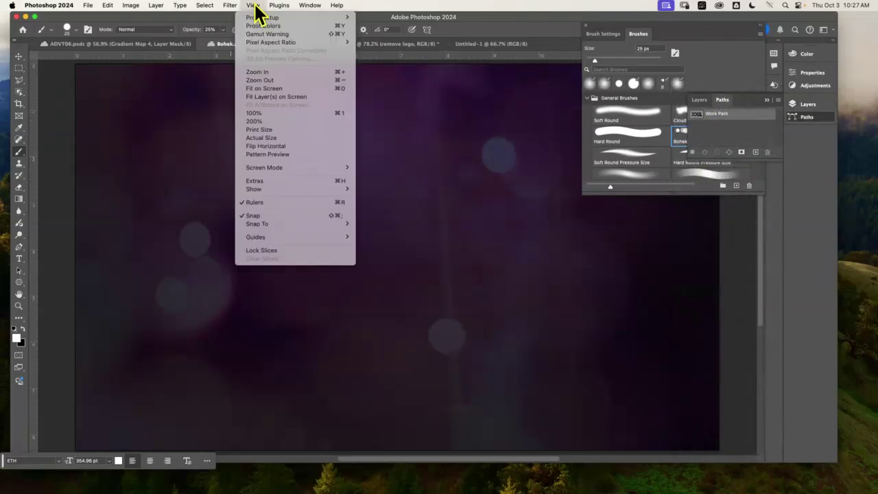
left_click(271, 181)
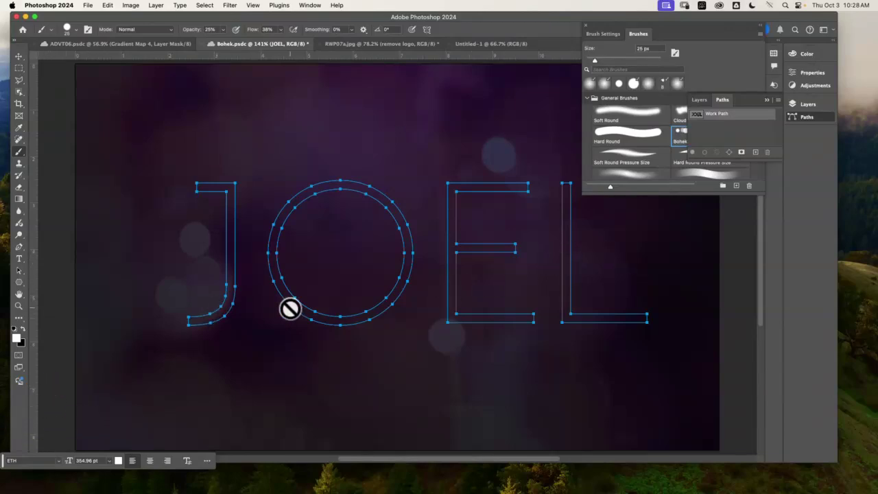
Add a new layer above the hidden name text layer and name it Bohek.
left_click(699, 100)
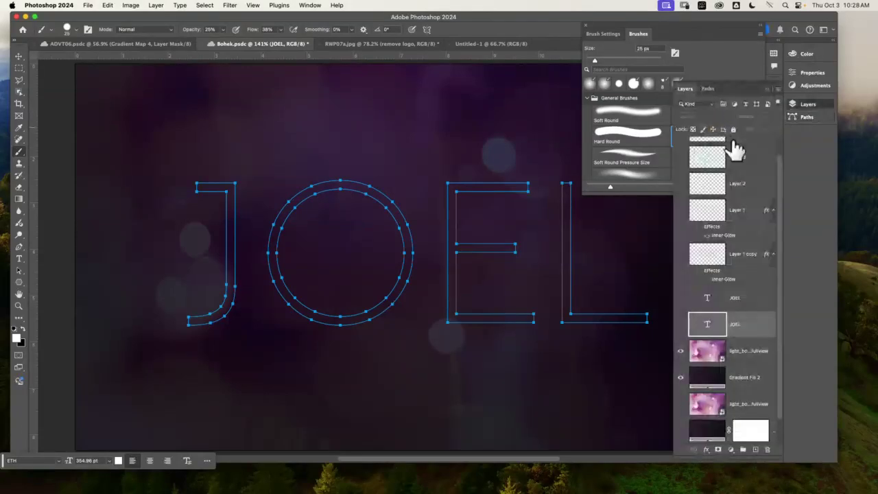
left_click(754, 450)
double_click(760, 325)
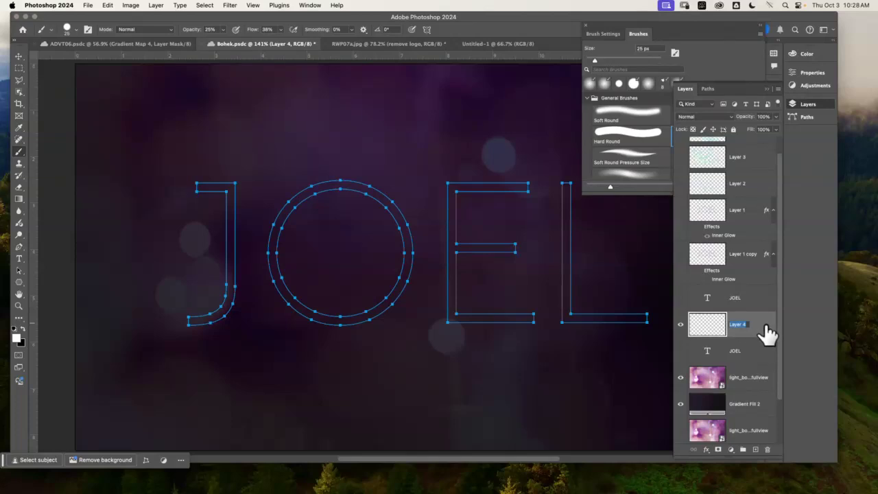
type("Bohek")
key("Return")
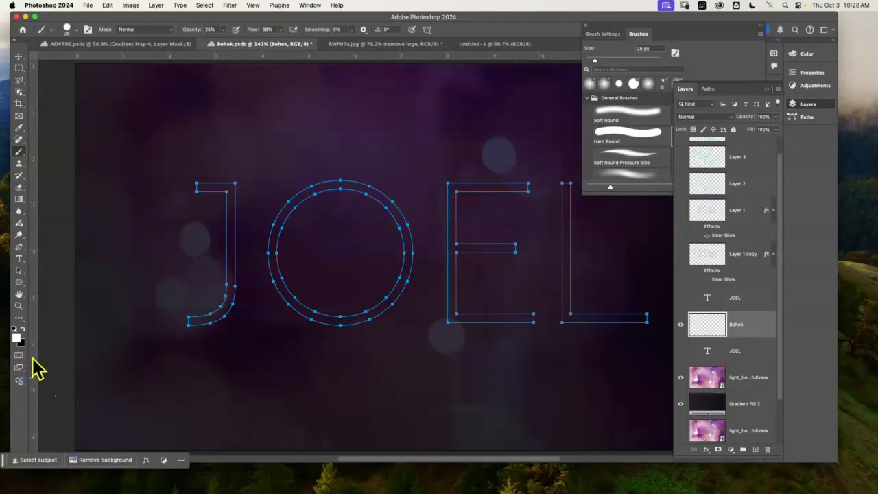
Set the foreground color to pink with hex value f06eaa.
left_click(17, 339)
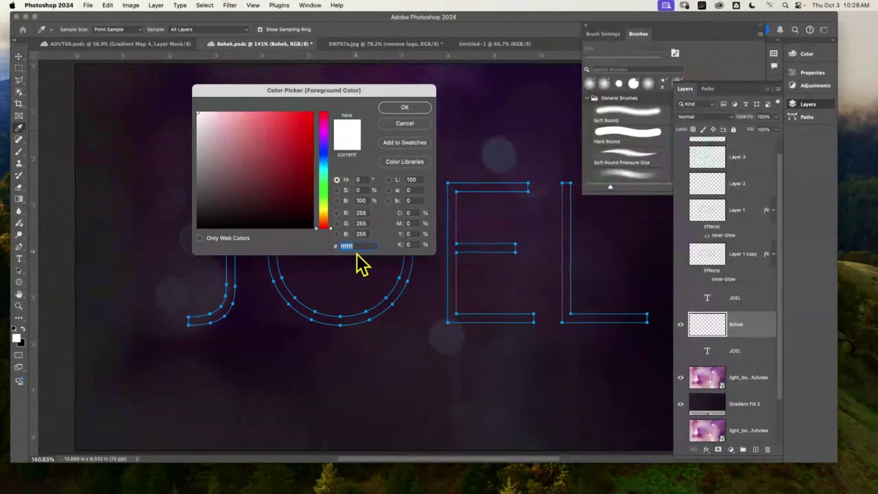
type("f06eaa")
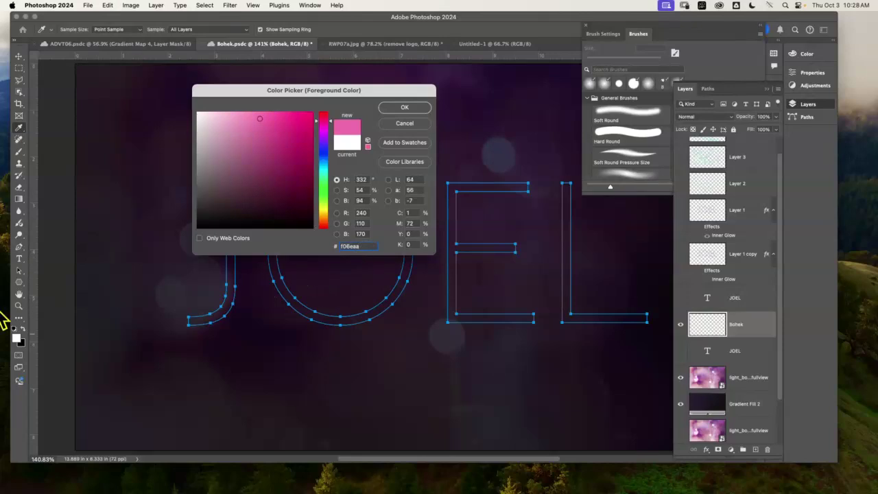
left_click(27, 337)
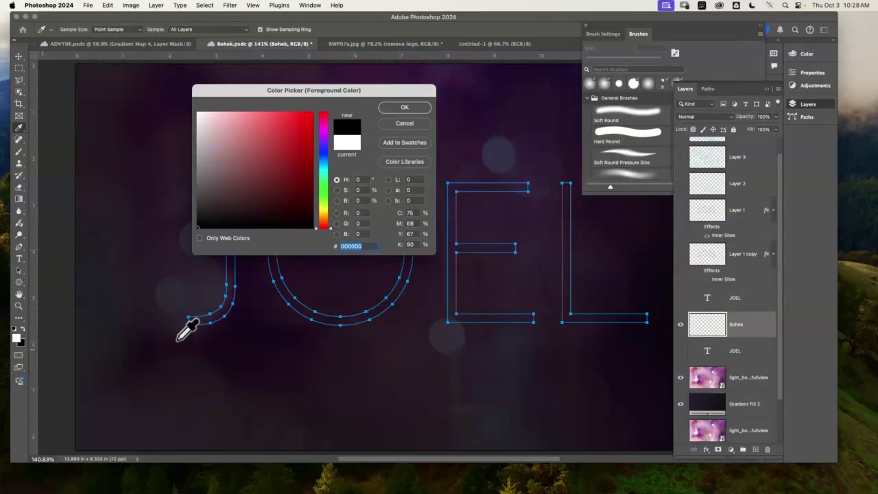
type("f06eaa")
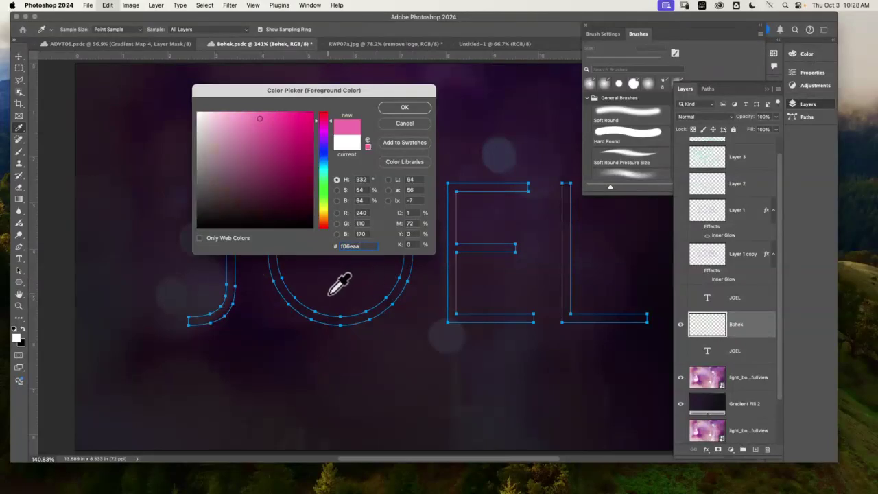
left_click(415, 109)
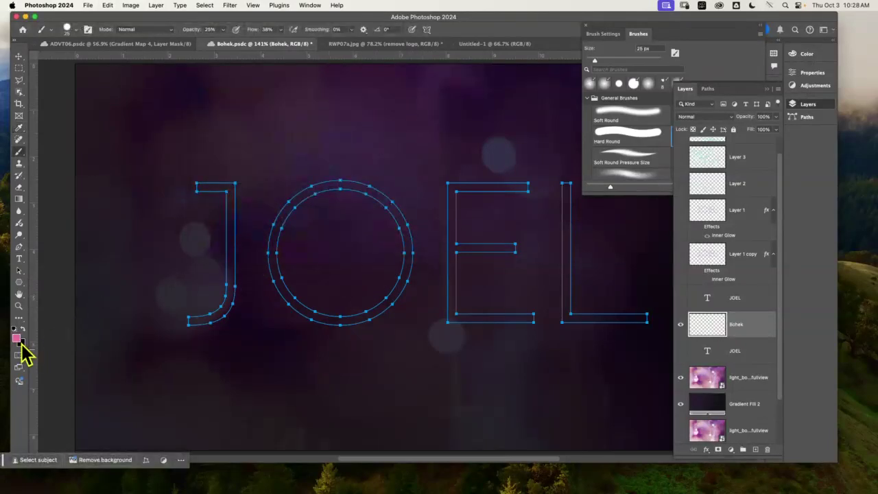
Set the background color to light blue with hex value 6dcff6 and save the document.
left_click(21, 345)
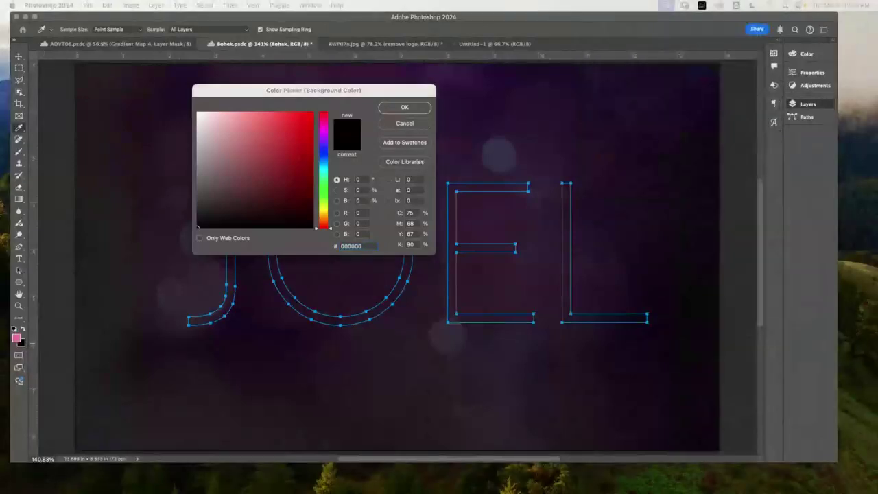
left_click(353, 248)
type("6dcff6")
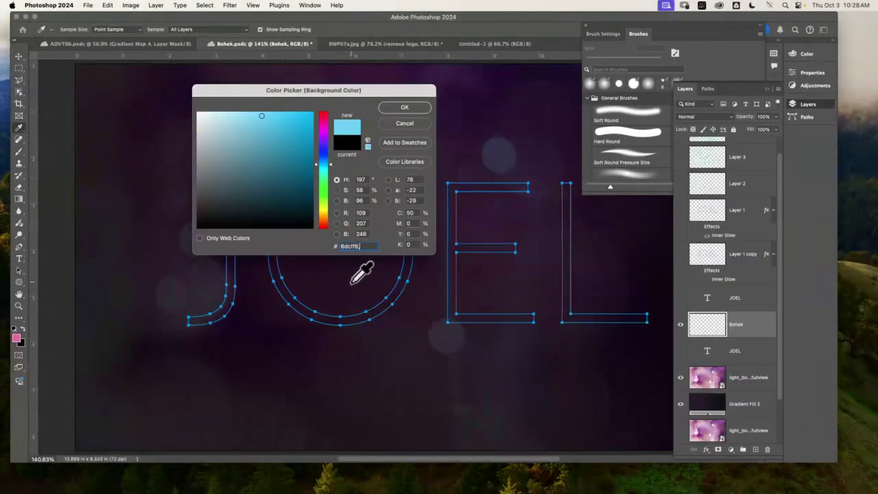
left_click(404, 107)
key("b")
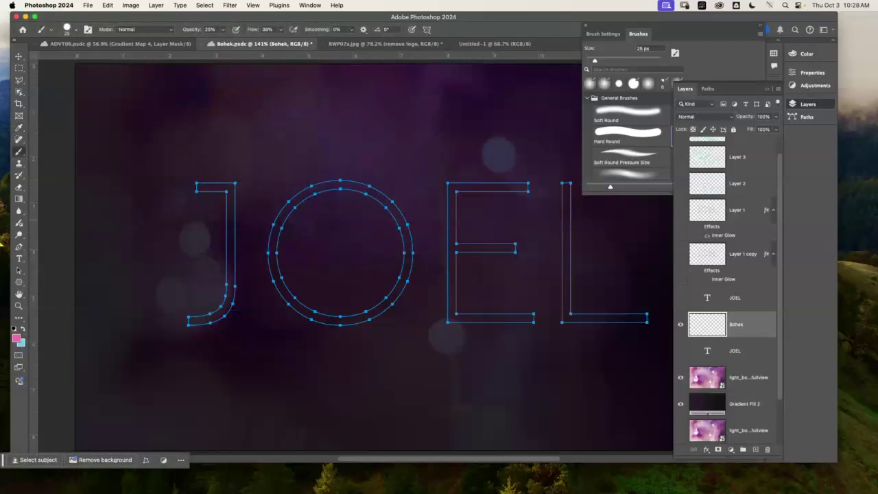
key("super+s")
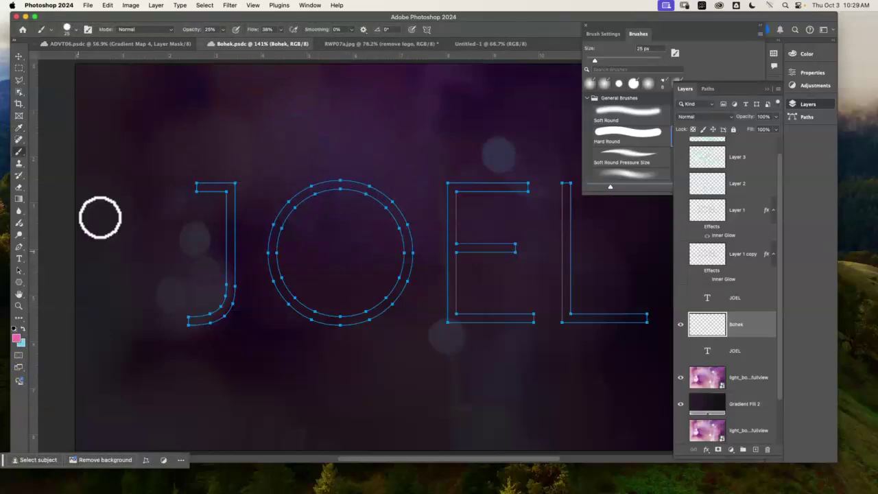
Stroke the name-shaped work path on the Bohek layer using the Brush as the stroke tool.
left_click(20, 56)
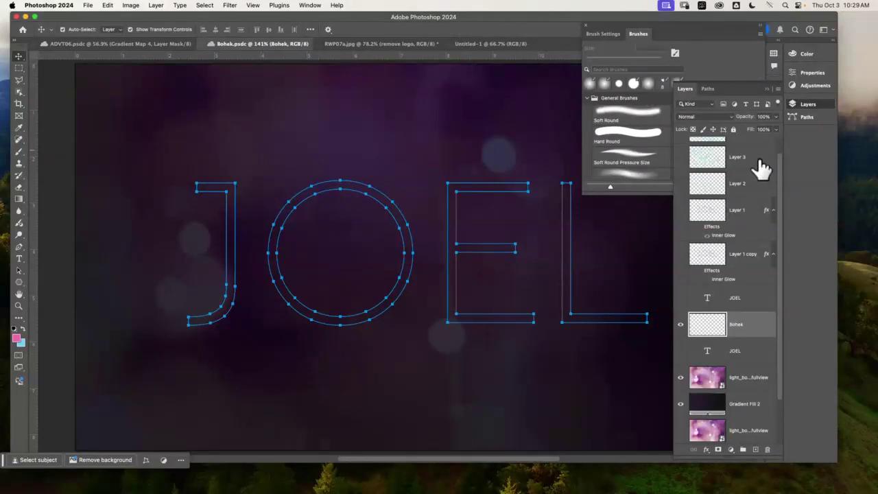
left_click(708, 89)
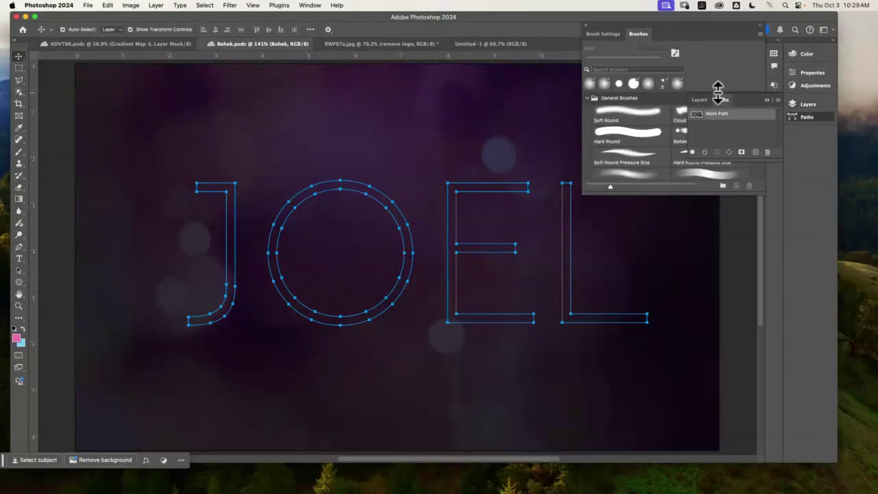
right_click(744, 117)
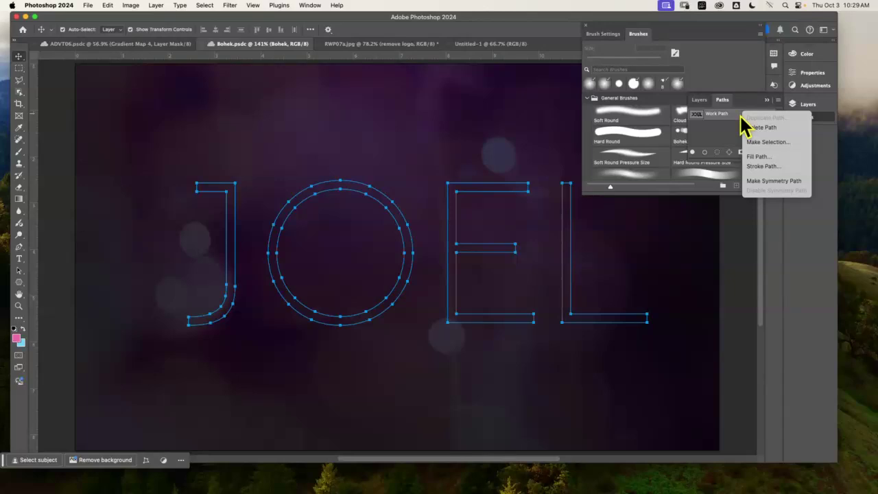
left_click(761, 165)
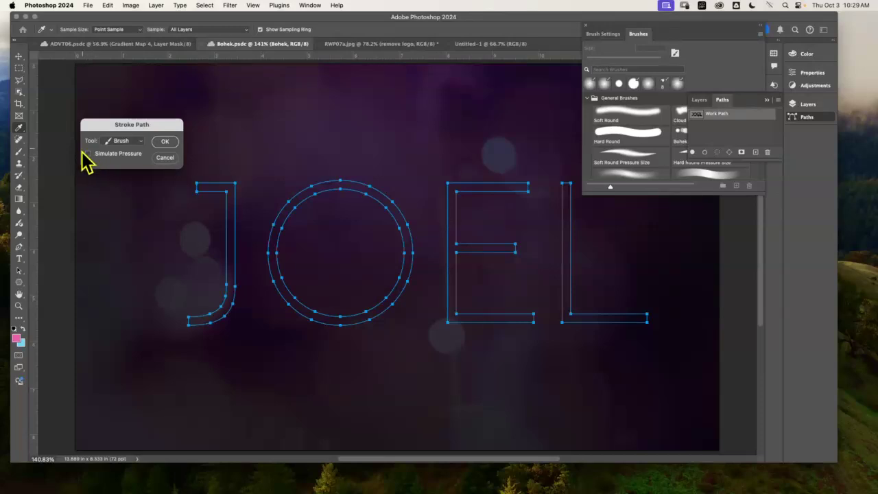
left_click(165, 142)
key("v")
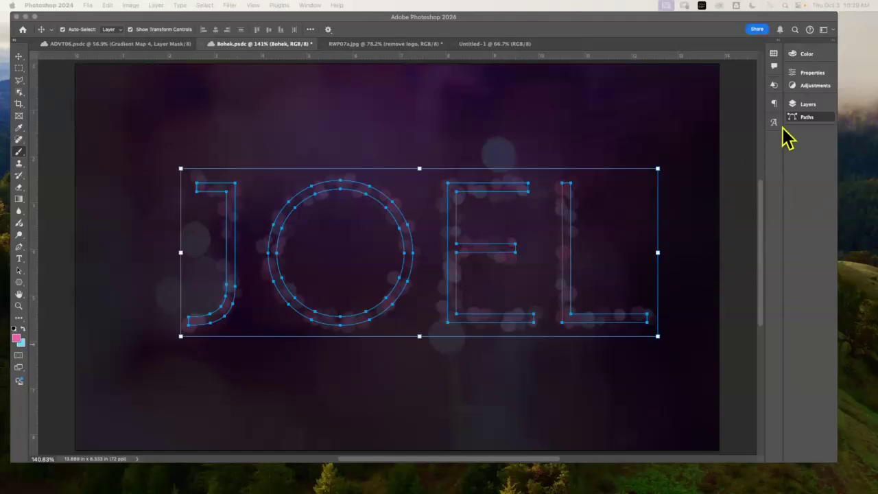
Add a new layer above the Bohek layer and hide the Bohek layer.
left_click(810, 117)
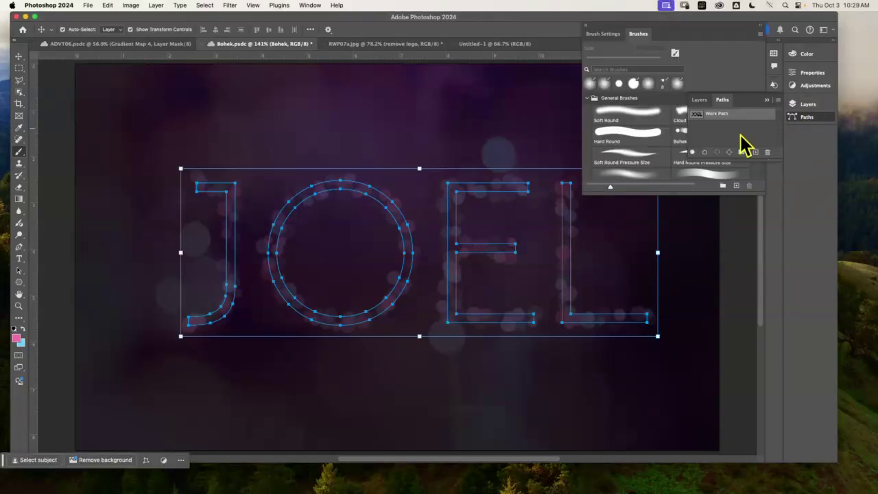
left_click(699, 99)
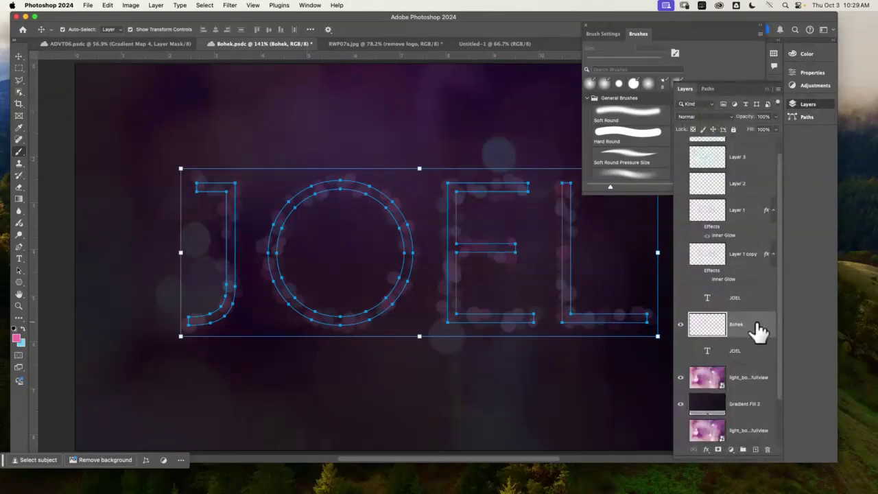
left_click(755, 449)
left_click(682, 352)
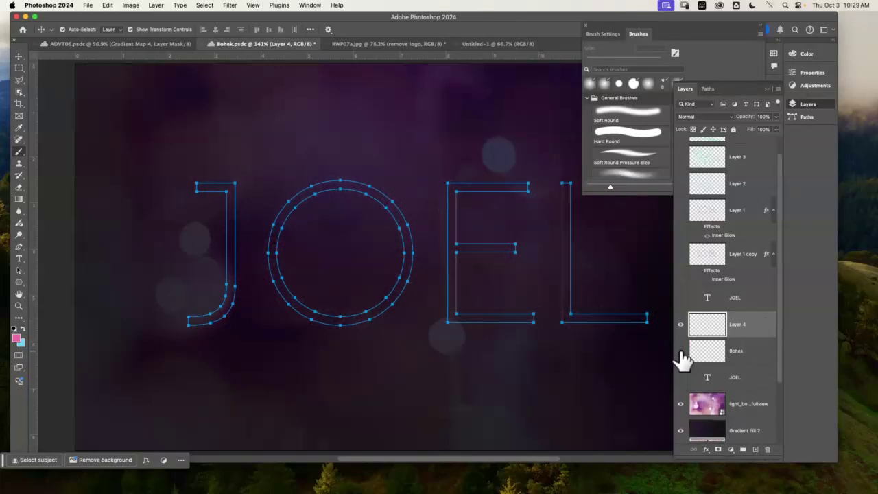
Stroke the work path again with the Brush, this time on the empty layer above the hidden Bohek layer.
left_click(710, 89)
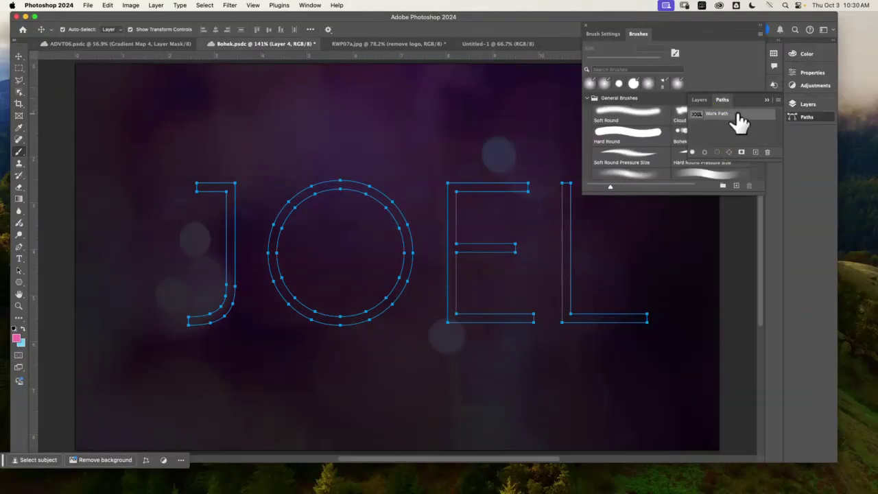
right_click(738, 116)
left_click(757, 166)
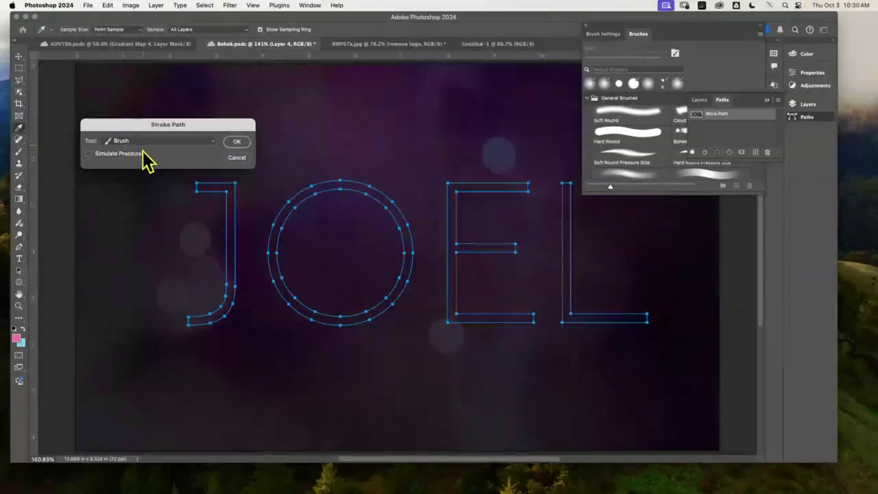
left_click(237, 143)
key("v")
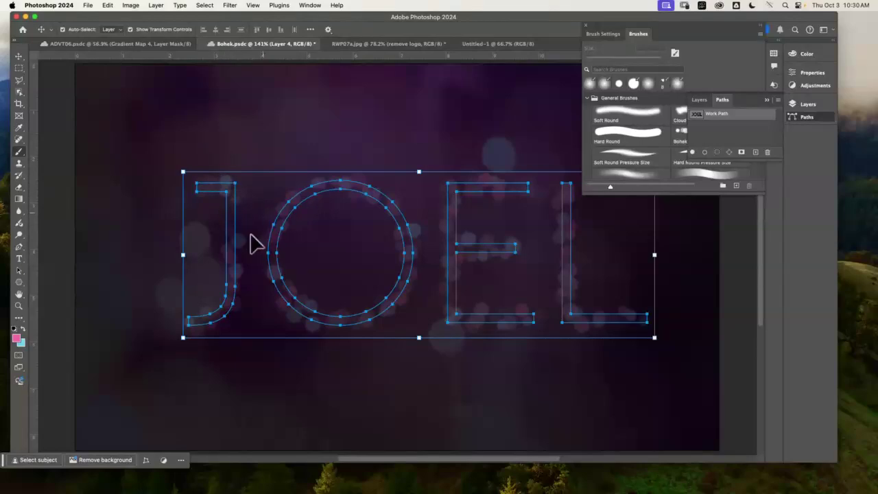
Choose the Bohek 02 brush preset and set its flow and opacity to 100%.
left_click(690, 143)
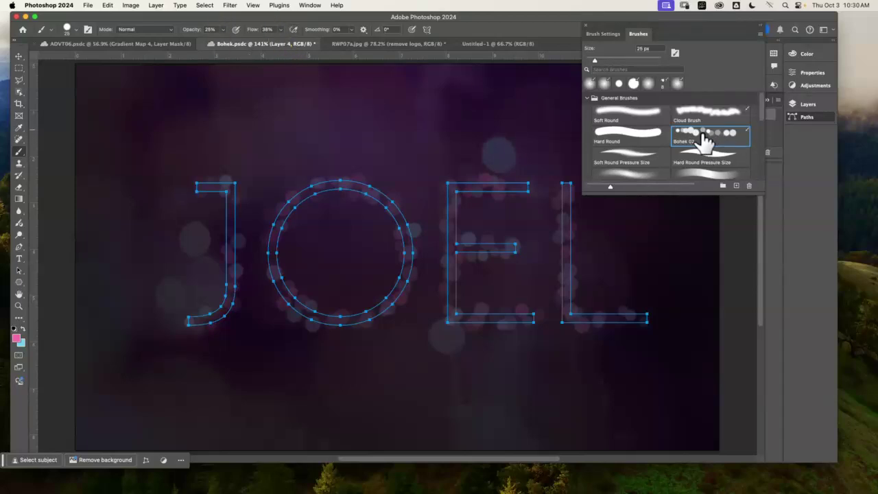
left_click(273, 29)
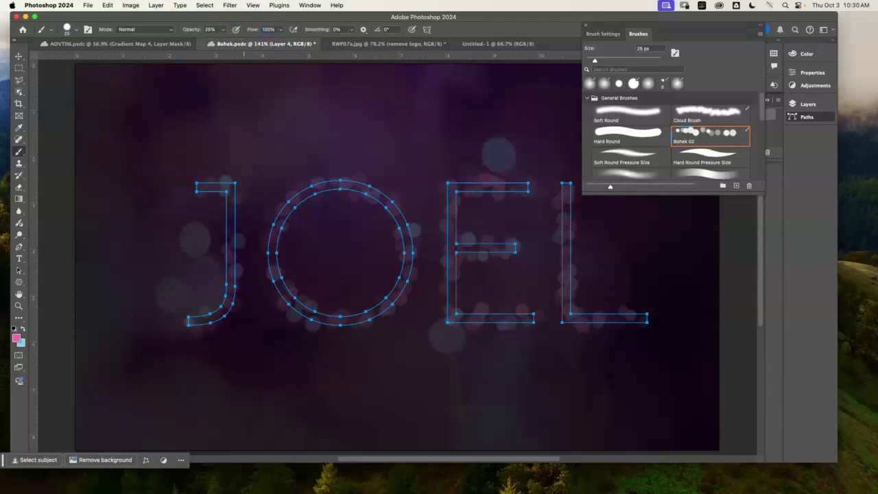
left_click(204, 30)
Hide the faintly stroked Layer 4 and add a new layer above it.
left_click(809, 105)
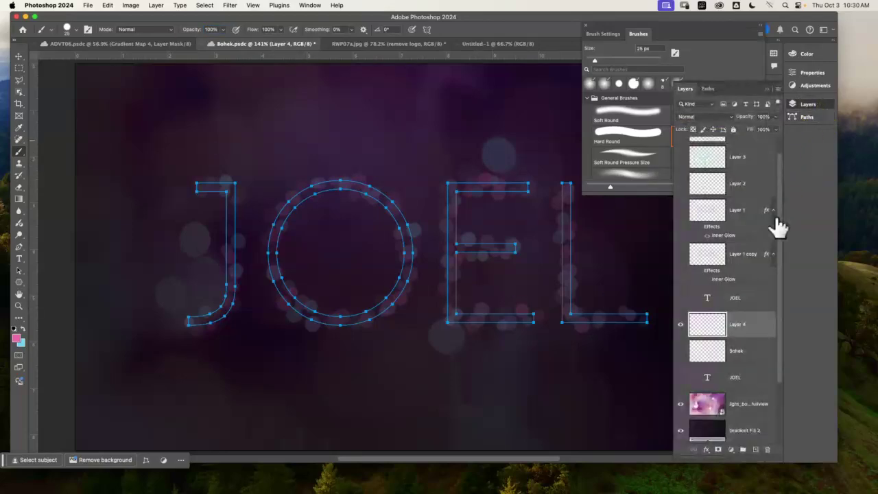
left_click(680, 325)
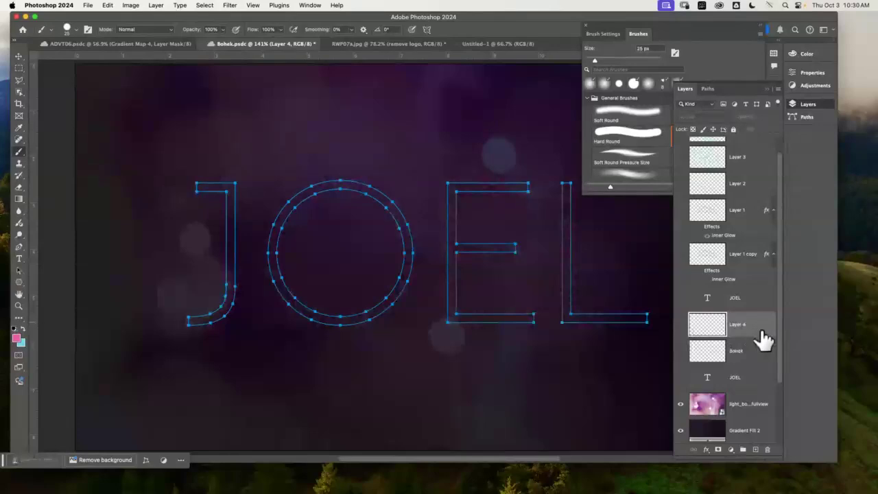
left_click(755, 450)
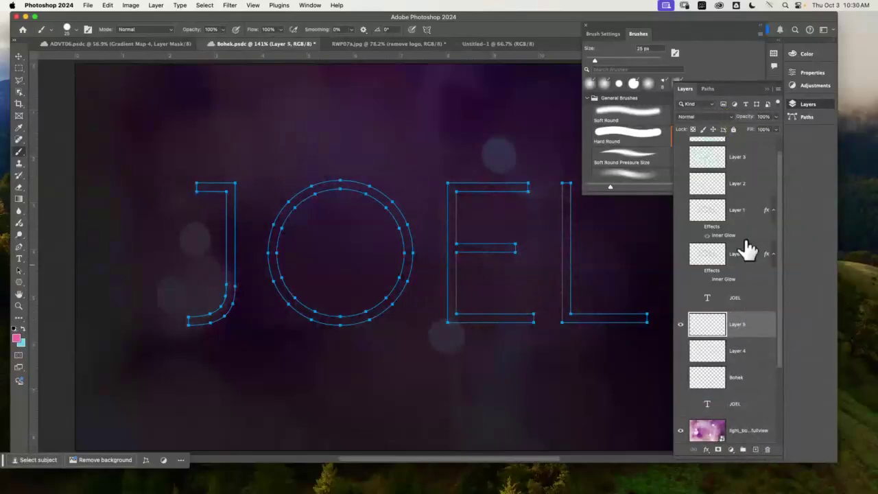
Stroke the work path on the empty Layer 5 using the full-opacity Bohek 02 brush.
left_click(708, 89)
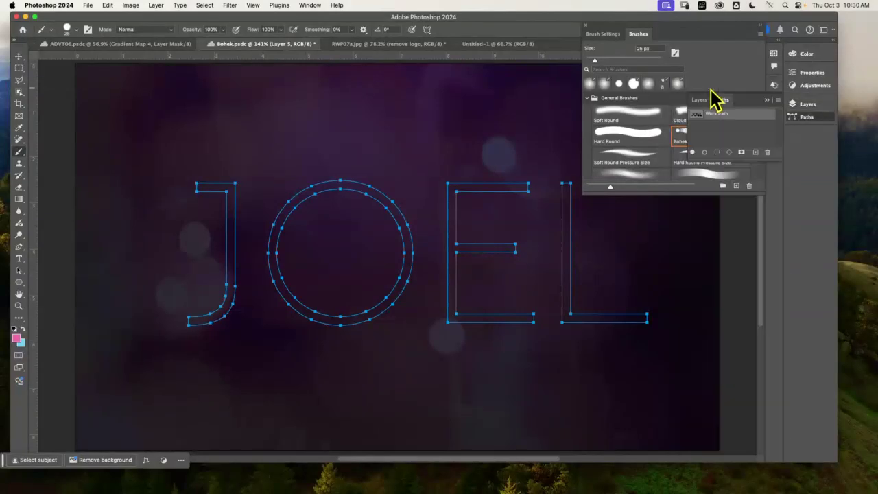
right_click(742, 116)
left_click(761, 169)
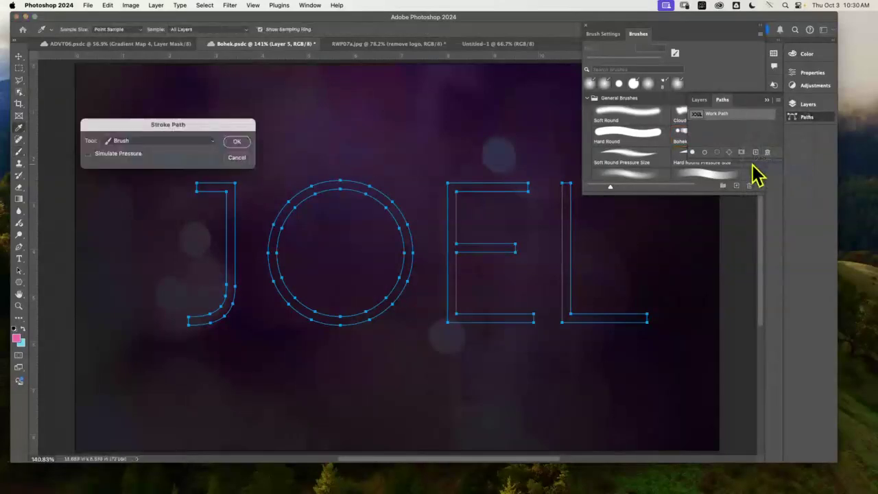
left_click(238, 142)
key("b")
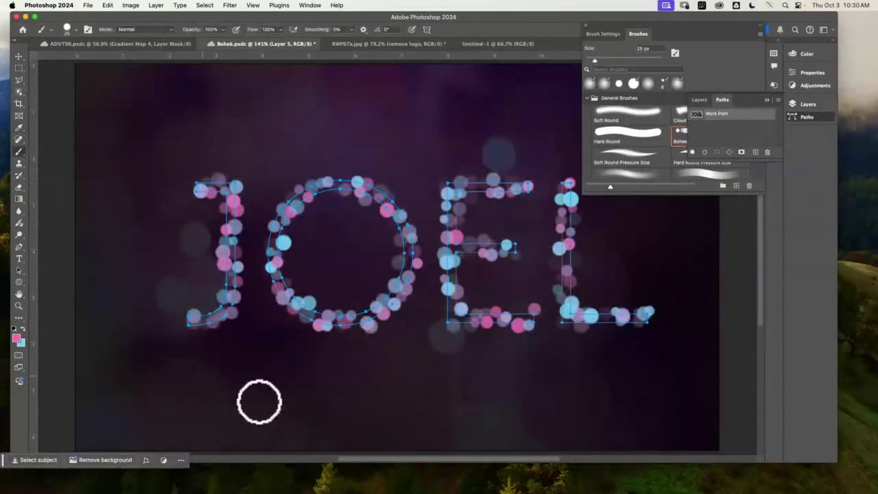
Hide the stroked Layer 5 and add another new layer above it.
left_click(698, 100)
left_click(680, 325)
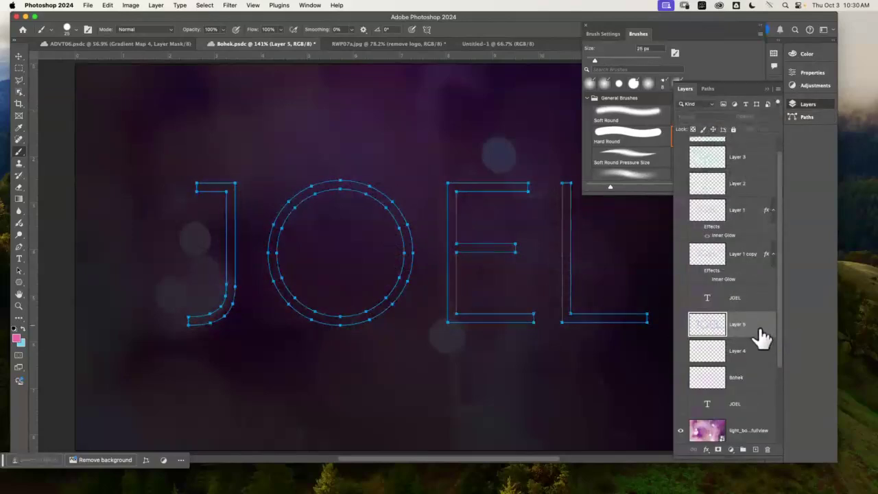
left_click(755, 449)
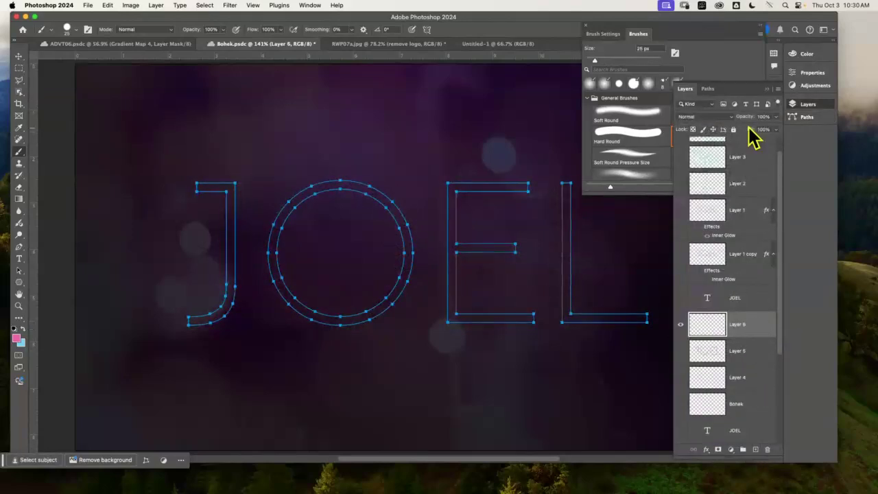
Stroke the work path with the Brush on the empty Layer 6 and show the stroked Layer 5 beneath it.
left_click_drag(707, 90, 717, 104)
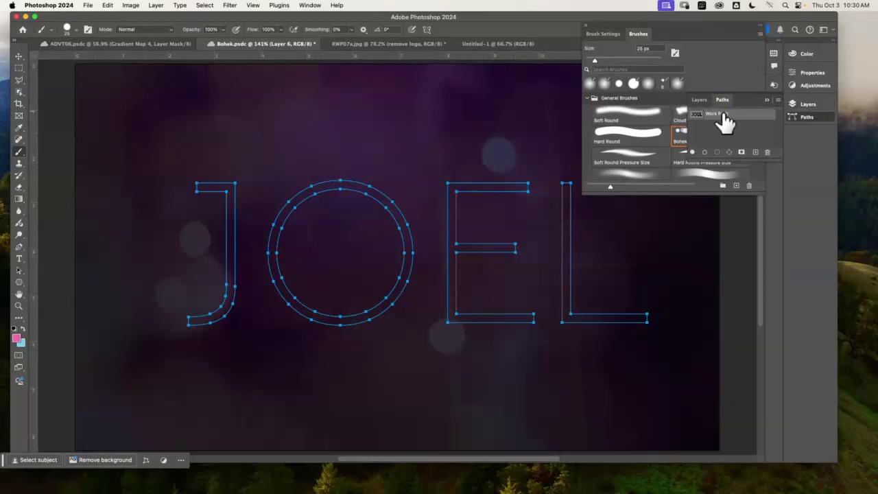
right_click(727, 116)
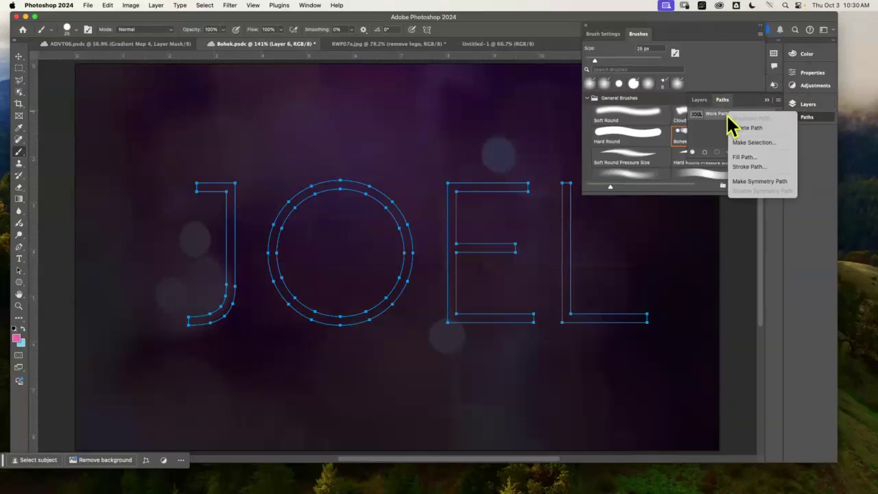
left_click(773, 167)
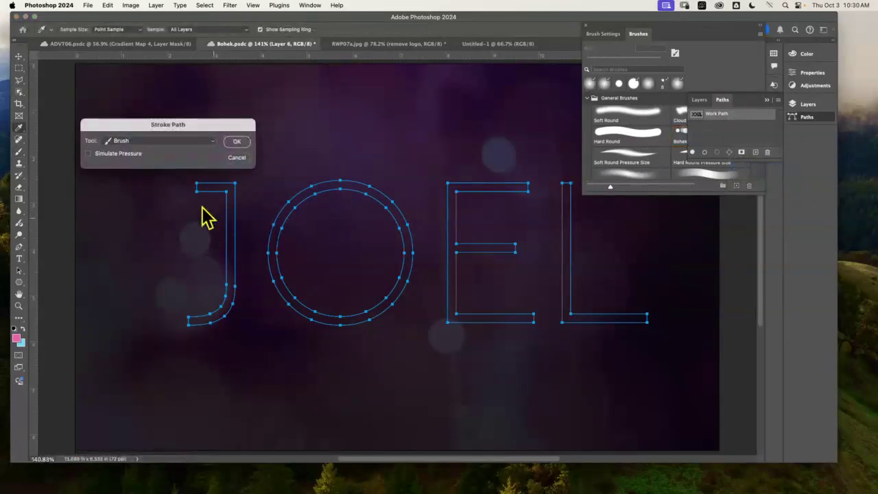
left_click(238, 143)
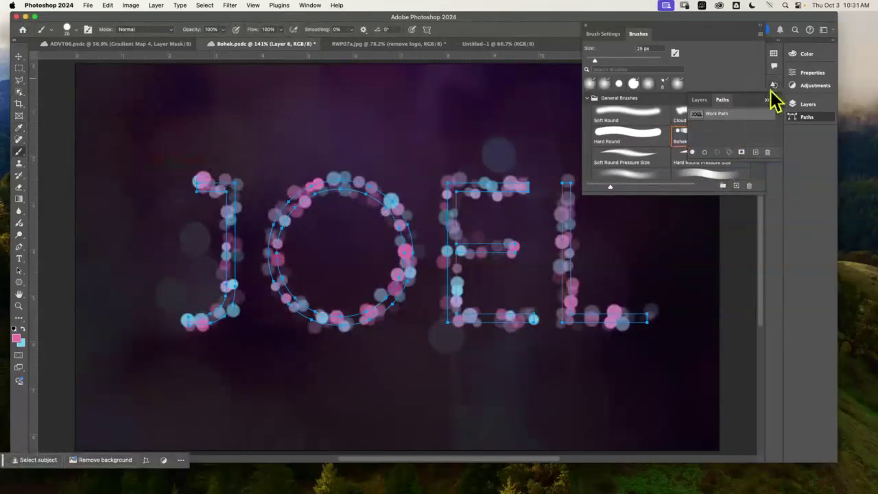
left_click(699, 100)
left_click(681, 351)
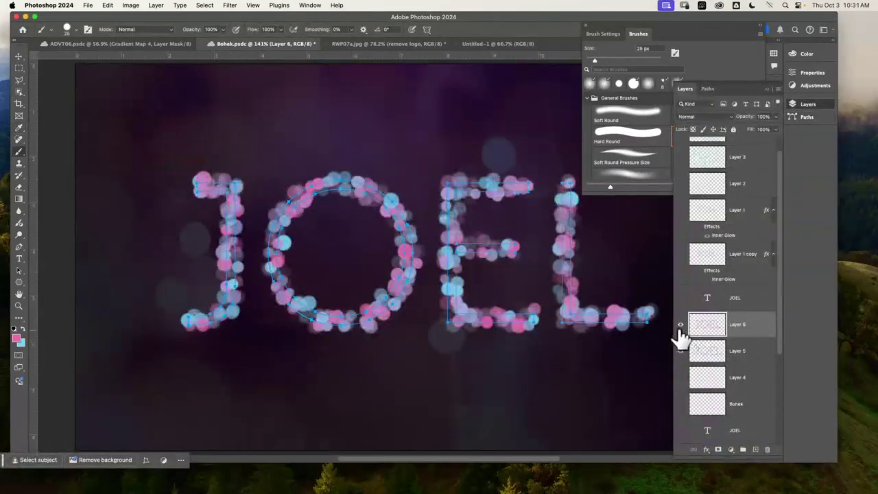
Compare the lettering with Layer 6 shown and hidden, and leave Layer 6 hidden above the visible Layer 5.
left_click(681, 324)
left_click(681, 326)
left_click(681, 325)
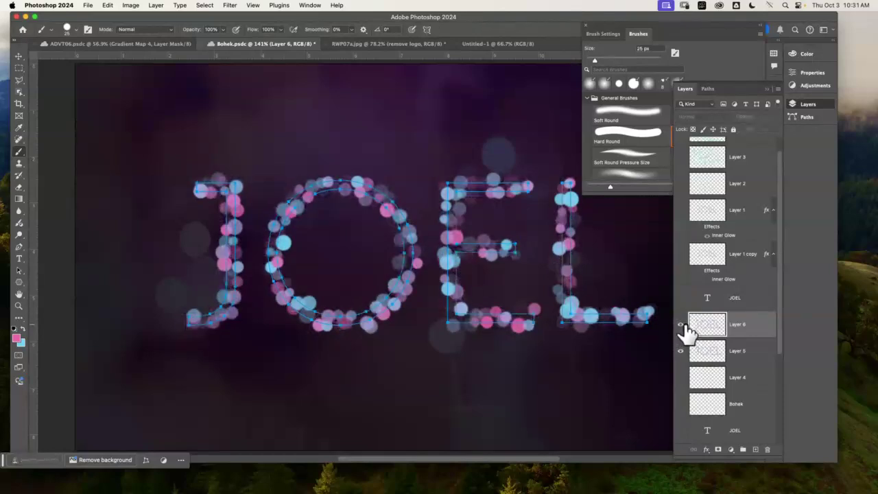
left_click(682, 325)
left_click(683, 326)
left_click(683, 325)
left_click(682, 325)
left_click(682, 325)
left_click(682, 325)
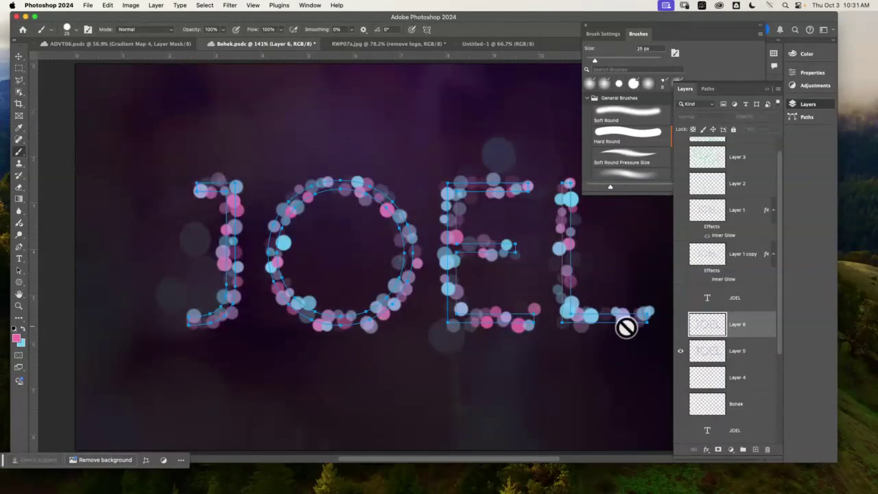
Compare the strokes on Layer 6, Layer 5, Layer 4 and the Bohek layer by toggling their visibility, leaving only Layer 5's stroke shown.
left_click_drag(779, 352, 662, 317)
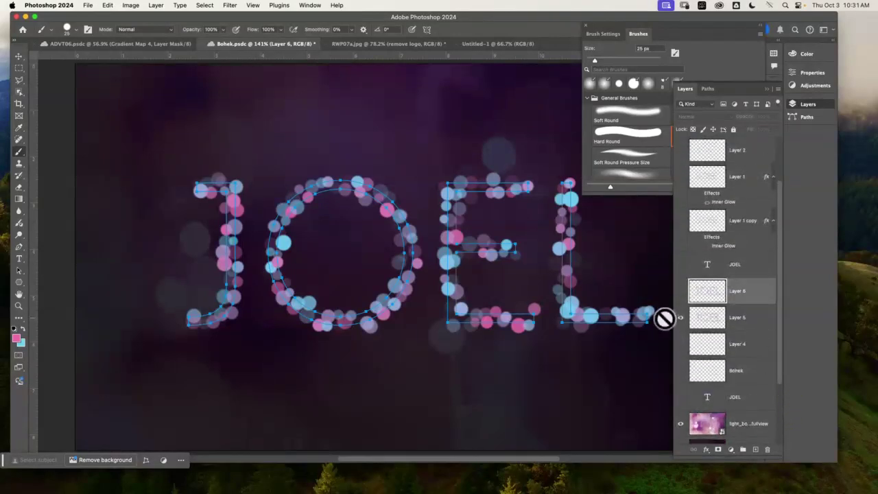
left_click(682, 315)
left_click(681, 317)
left_click(681, 292)
left_click(680, 318)
left_click(681, 344)
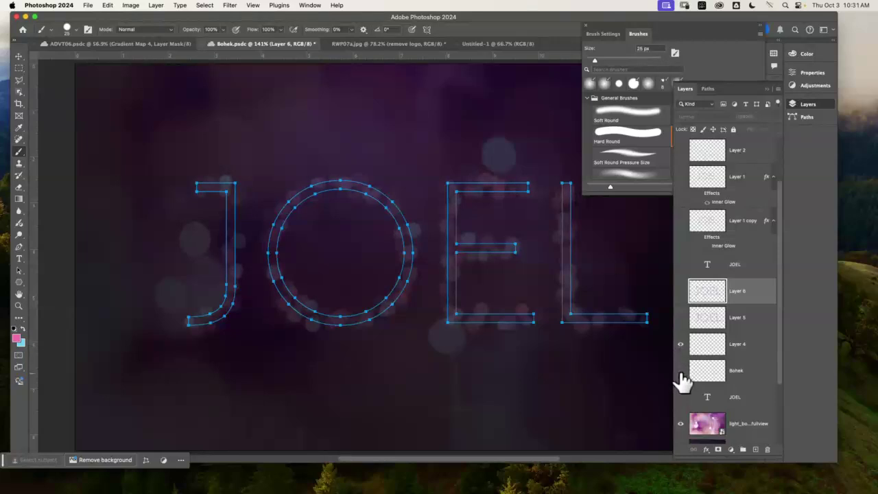
left_click(681, 370)
left_click(681, 371)
left_click(681, 371)
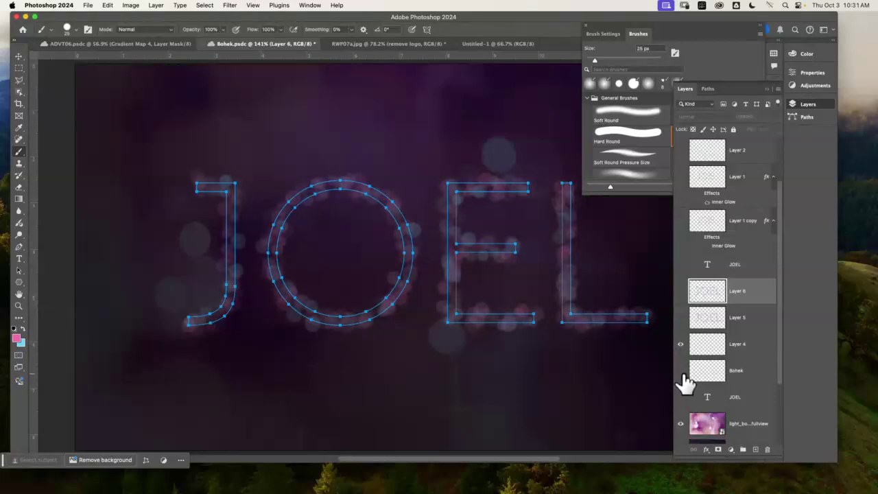
left_click(681, 372)
left_click(681, 343)
left_click(680, 318)
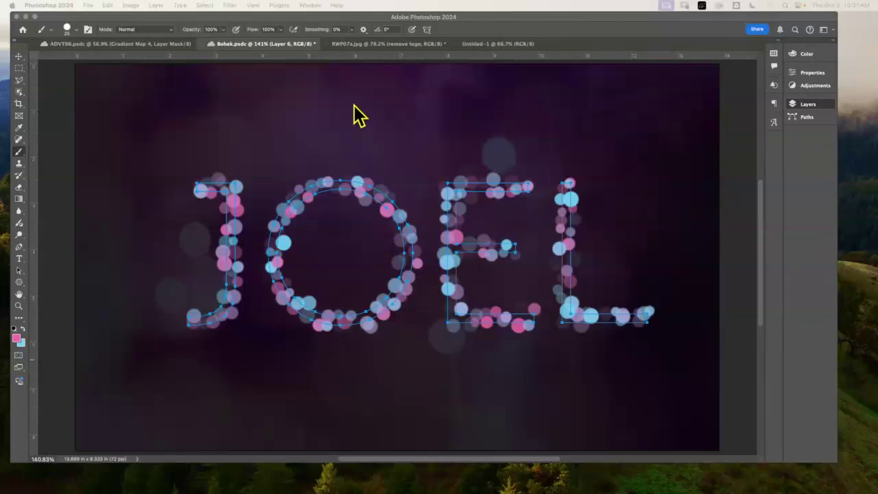
Hide the path outline by turning off the extras, and select the Bohek 02 brush again.
left_click(253, 5)
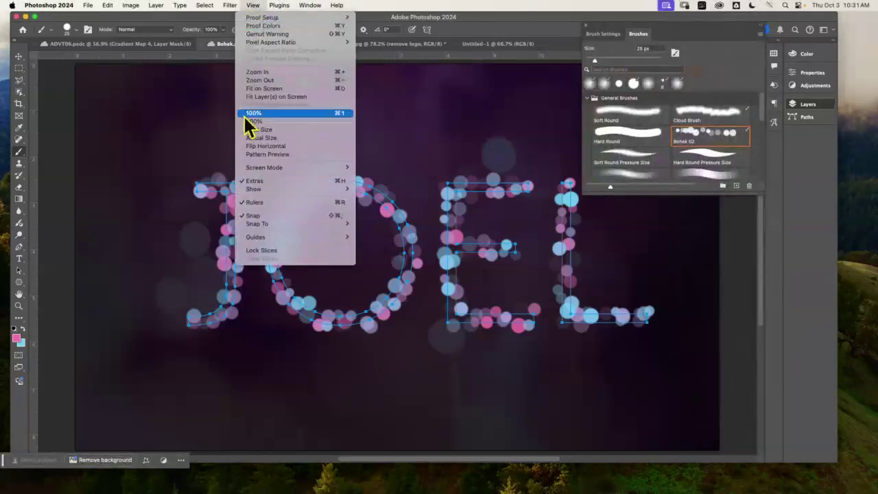
left_click(267, 179)
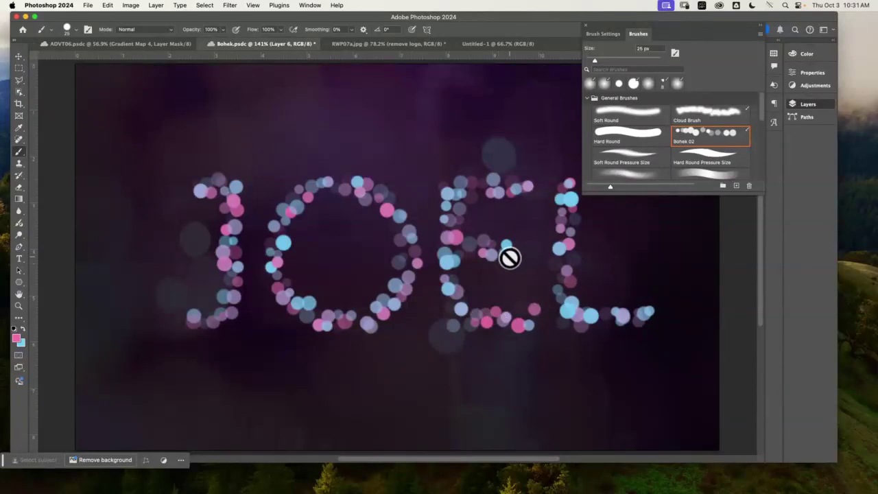
left_click(722, 139)
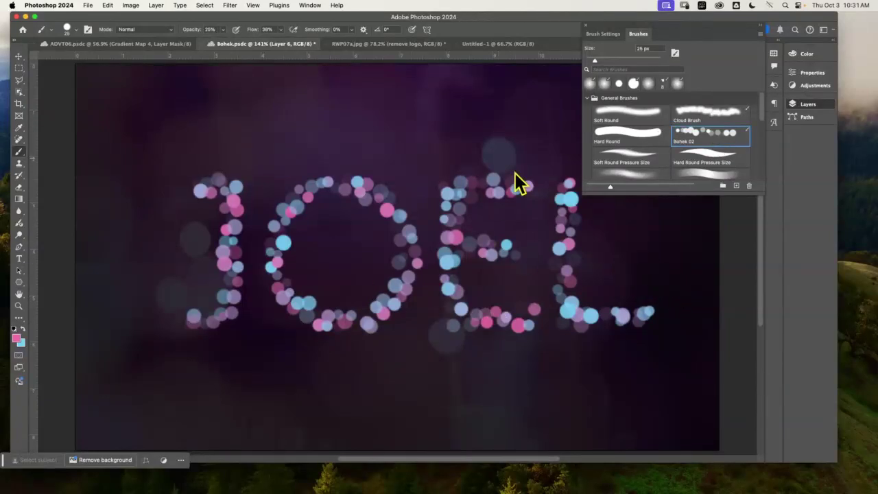
left_click(43, 38)
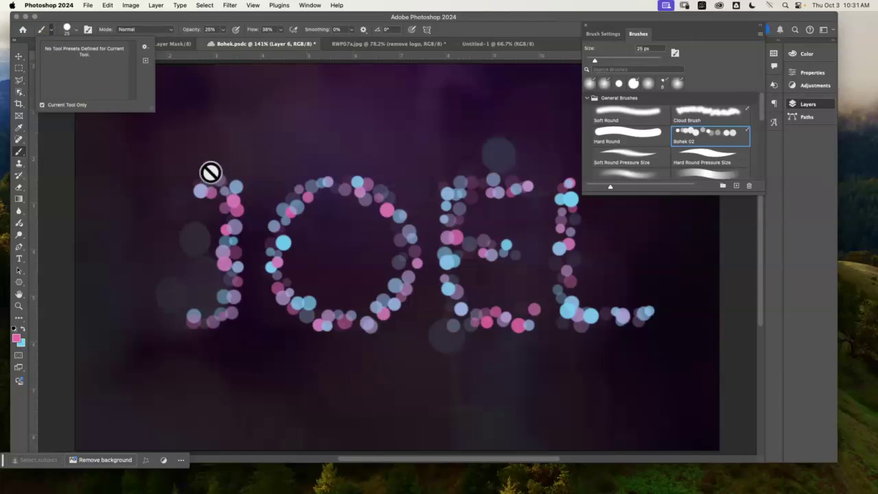
left_click(41, 38)
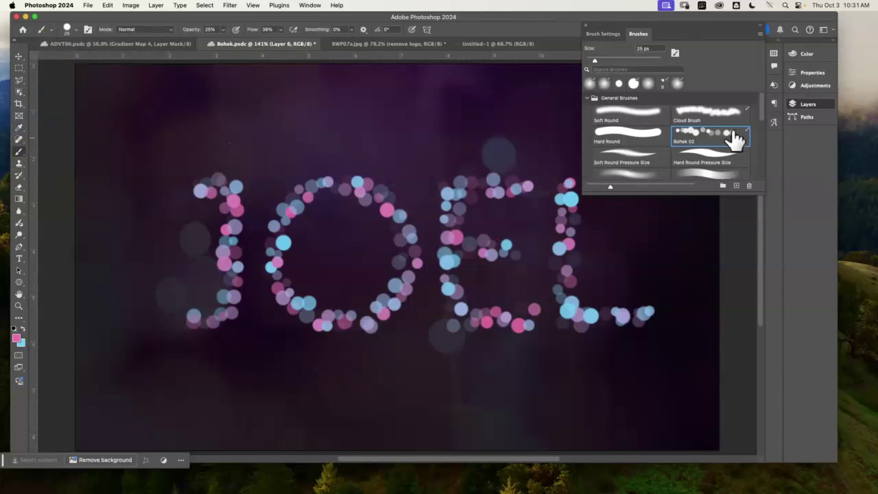
Add a new layer directly above Layer 2, paint freehand bokeh strokes around the lettering on it, and hide it.
left_click(793, 107)
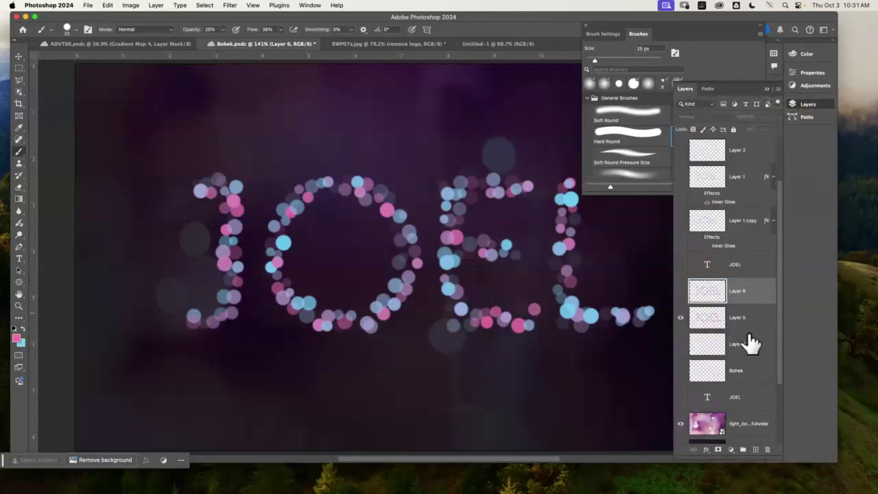
left_click(753, 426)
left_click(756, 449)
mouse_move(753, 426)
left_mouse_down()
mouse_move(747, 391)
mouse_move(774, 161)
mouse_move(758, 146)
left_mouse_up()
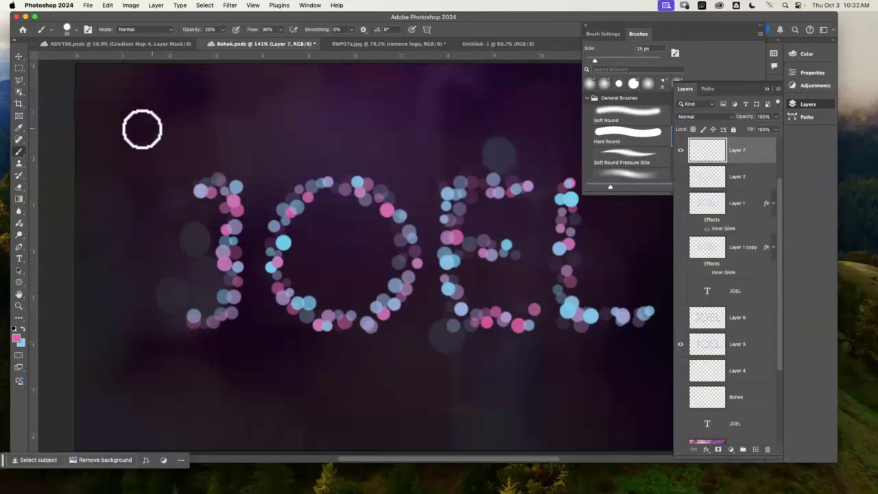
mouse_move(141, 129)
left_mouse_down()
mouse_move(280, 116)
mouse_move(439, 123)
left_mouse_up()
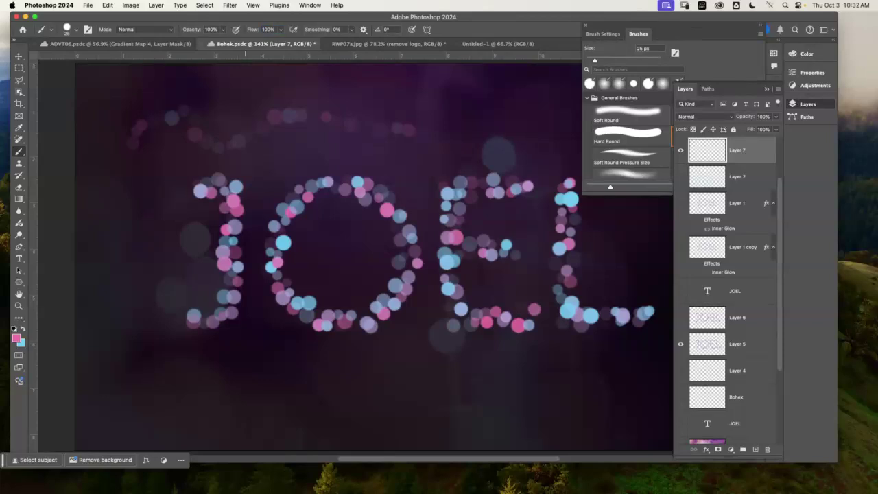
mouse_move(92, 164)
left_mouse_down()
mouse_move(150, 113)
mouse_move(203, 134)
mouse_move(285, 132)
mouse_move(345, 103)
mouse_move(454, 116)
mouse_move(397, 98)
mouse_move(347, 138)
mouse_move(190, 144)
mouse_move(146, 197)
mouse_move(97, 291)
mouse_move(94, 369)
mouse_move(278, 377)
mouse_move(367, 404)
mouse_move(516, 376)
mouse_move(620, 410)
mouse_move(533, 371)
mouse_move(331, 420)
mouse_move(217, 372)
mouse_move(384, 416)
left_mouse_up()
left_click(680, 149)
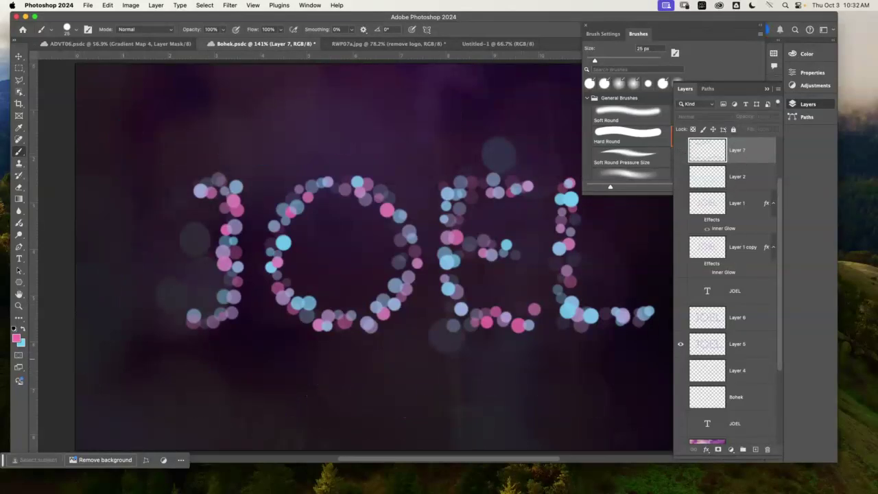
Set the foreground colour to purple #741cbf and paint wavy bokeh strokes above the lettering on a new layer over Layer 7.
left_click(16, 339)
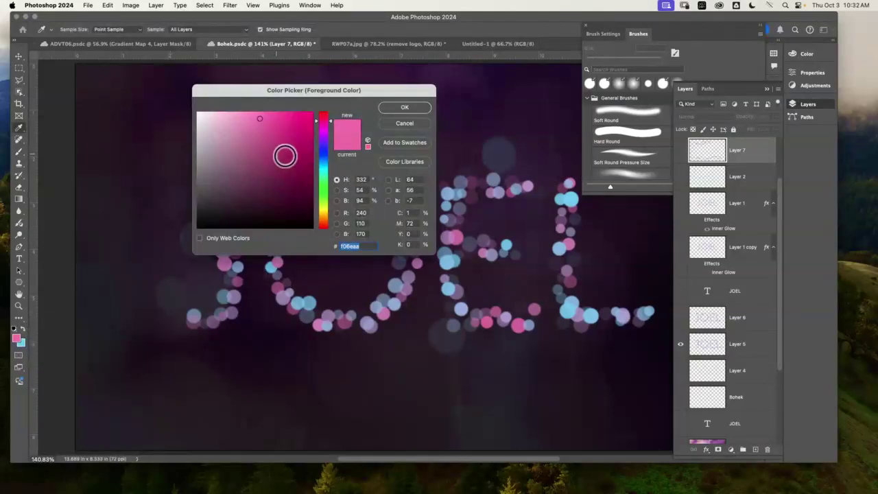
left_click(326, 207)
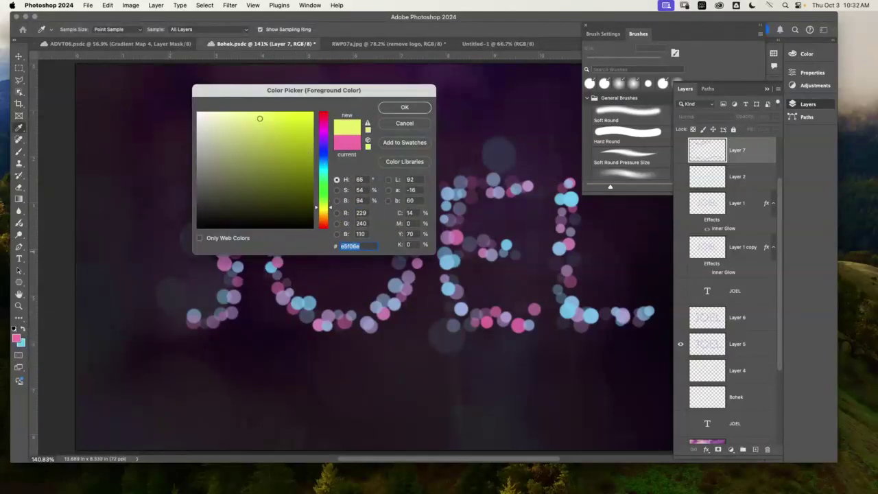
left_click(23, 345)
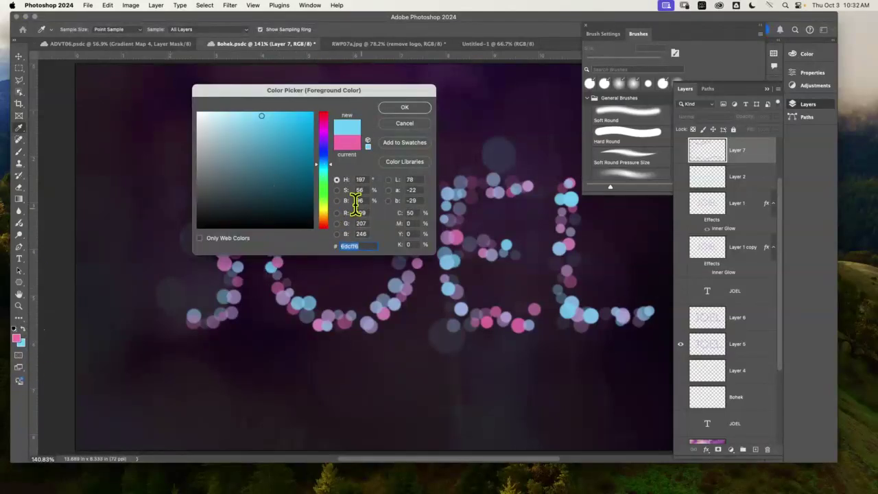
left_click(324, 142)
left_click(290, 157)
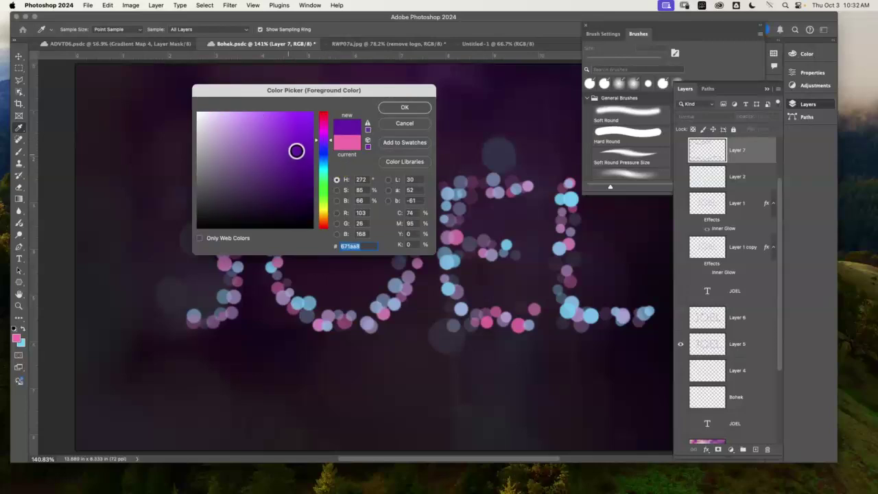
left_click(405, 107)
key("b")
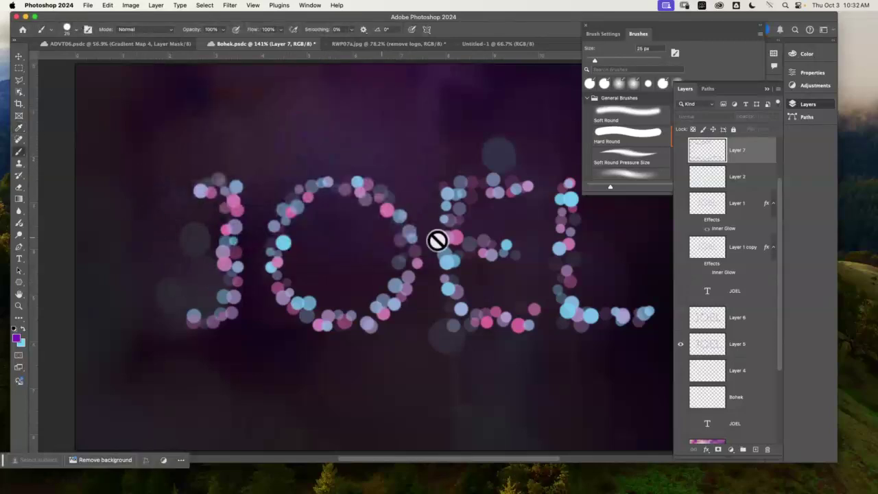
left_click(754, 450)
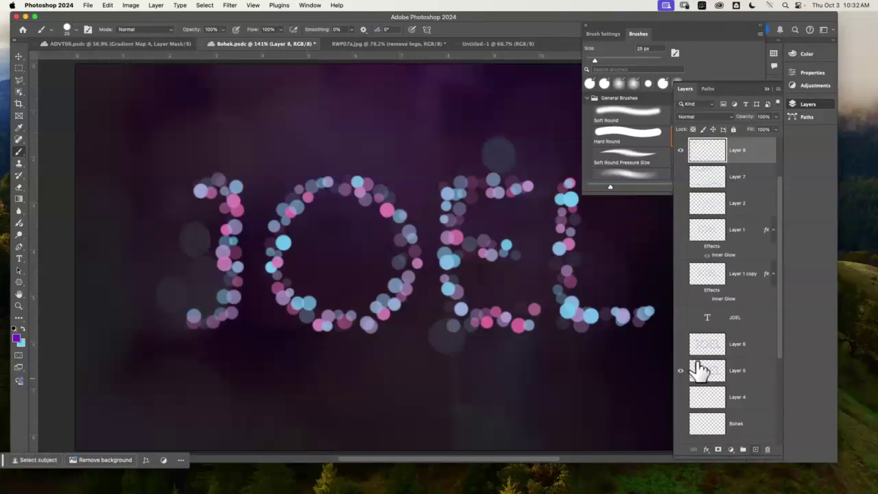
mouse_move(115, 124)
left_mouse_down()
mouse_move(200, 105)
mouse_move(308, 122)
mouse_move(400, 103)
mouse_move(522, 142)
mouse_move(476, 108)
mouse_move(370, 144)
mouse_move(221, 129)
mouse_move(129, 169)
mouse_move(386, 108)
mouse_move(529, 151)
left_mouse_up()
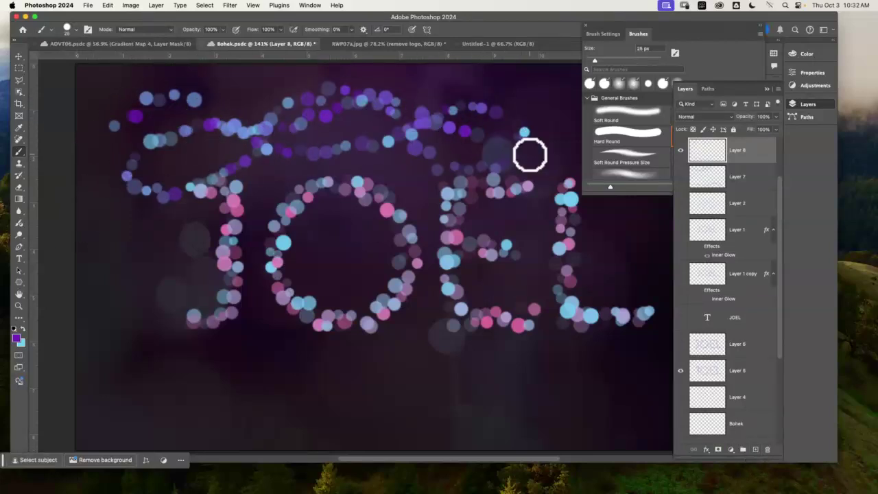
Paint wavy bokeh strokes below the lettering on Layer 8 with a bright yellow foreground colour, and hide that layer.
left_click(15, 336)
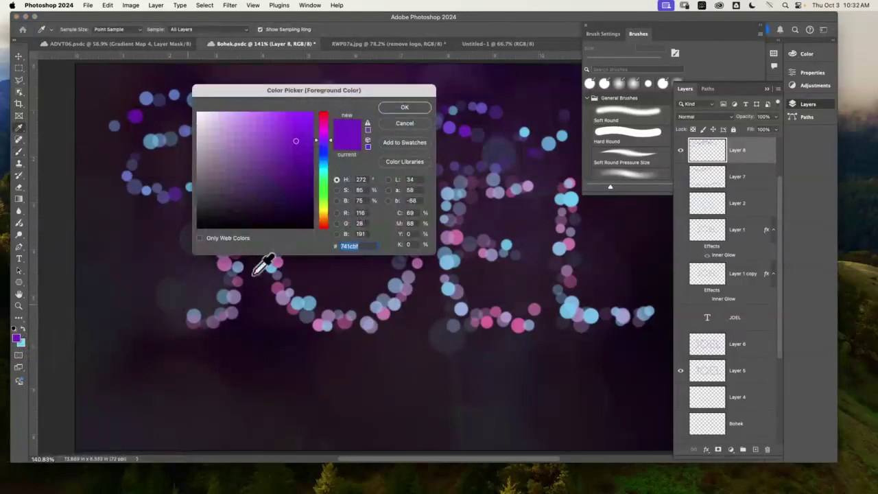
left_click(322, 208)
left_click(292, 176)
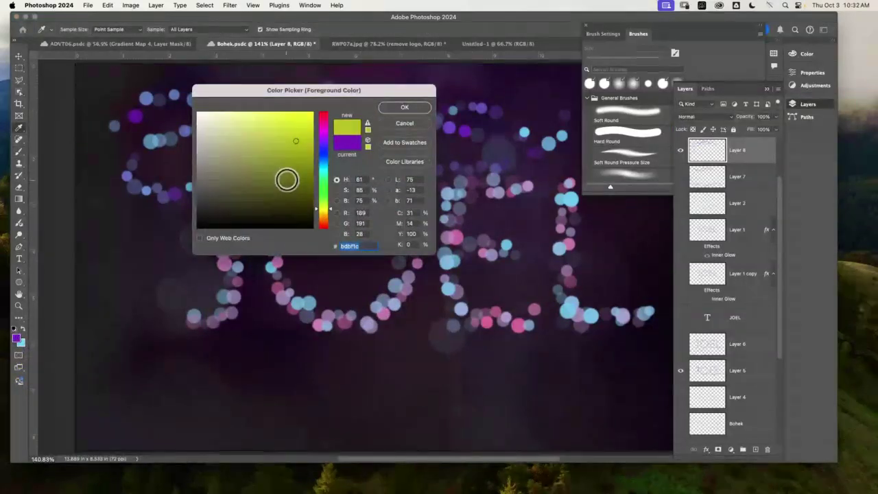
left_click_drag(267, 157, 275, 118)
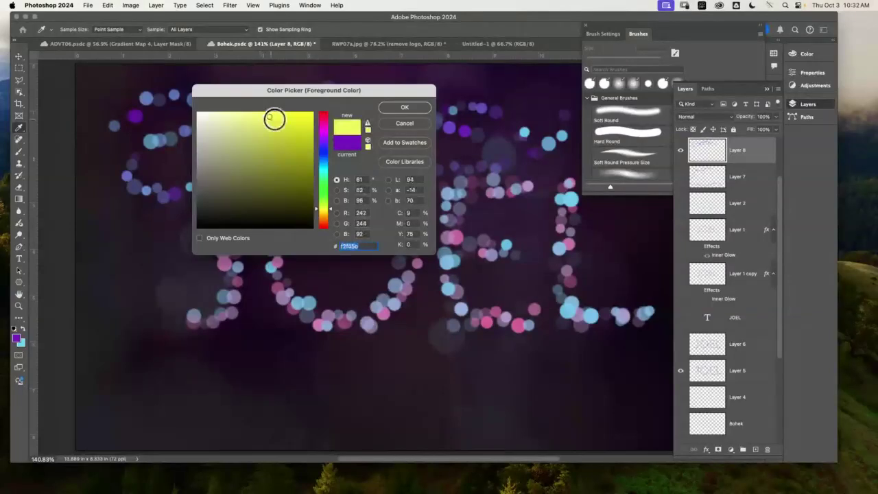
left_click(405, 107)
mouse_move(122, 335)
left_mouse_down()
mouse_move(151, 330)
mouse_move(437, 378)
mouse_move(487, 378)
mouse_move(189, 363)
mouse_move(290, 345)
left_mouse_up()
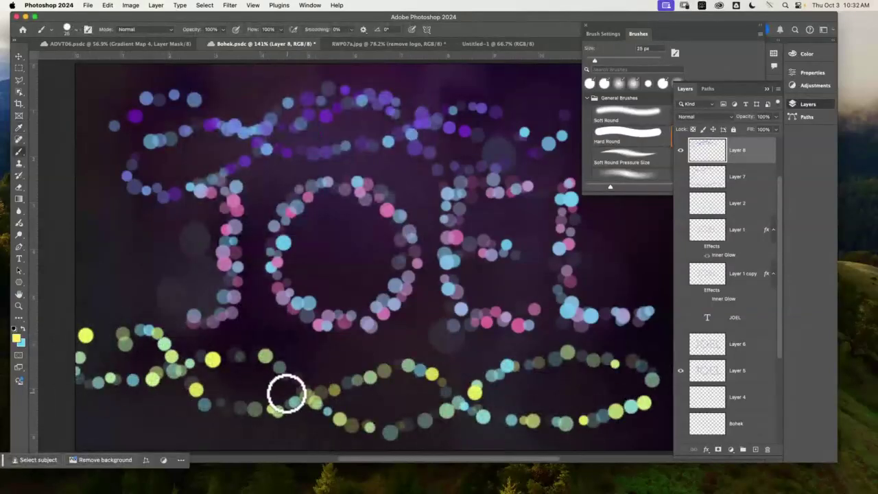
left_click(681, 151)
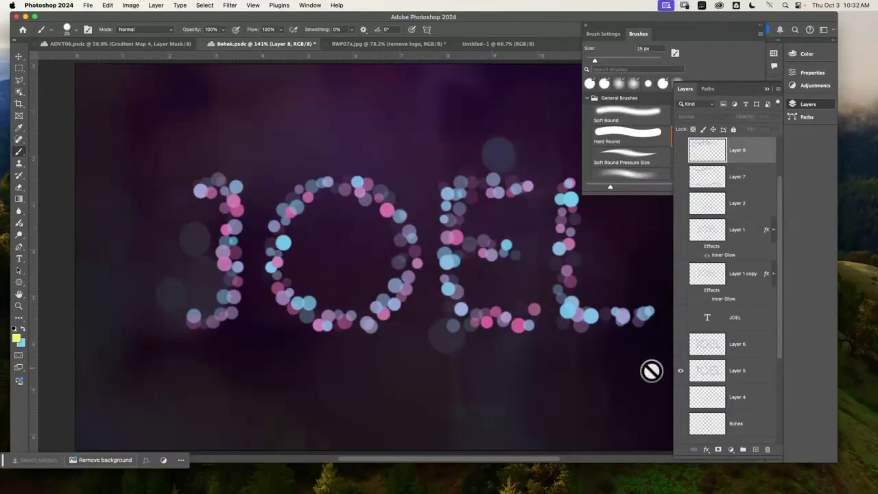
Apply a Gaussian Blur with a radius of 1.4 pixels to the bokeh lettering on Layer 5.
left_click(767, 370)
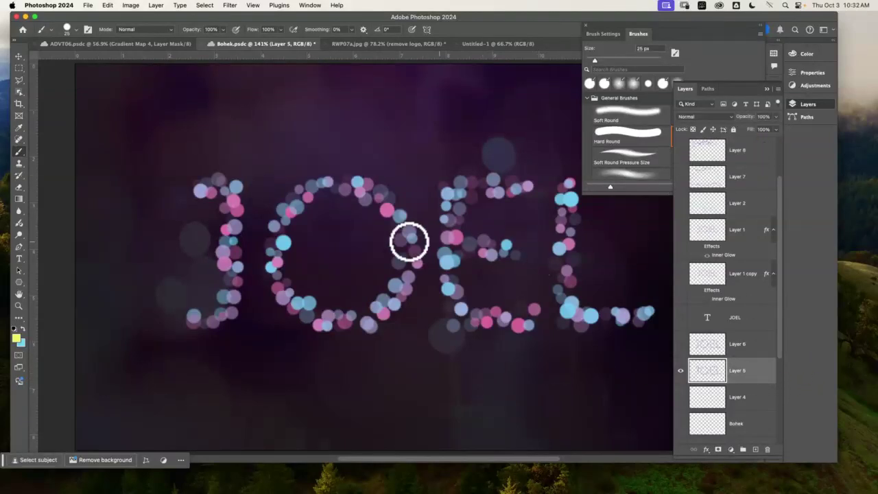
left_click(230, 6)
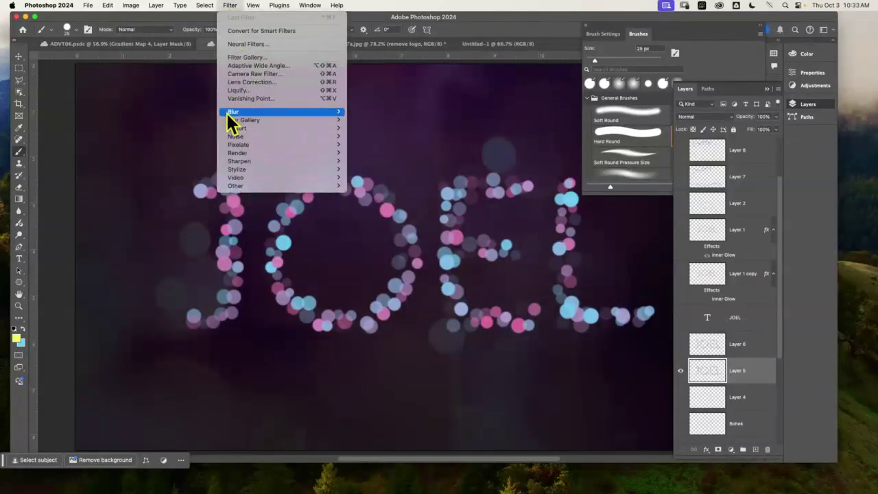
mouse_move(261, 112)
left_click(383, 144)
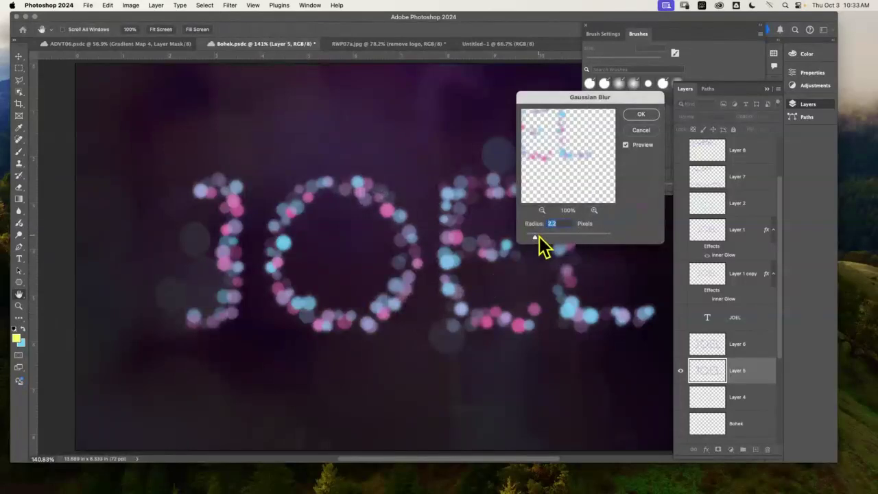
left_click_drag(539, 237, 527, 239)
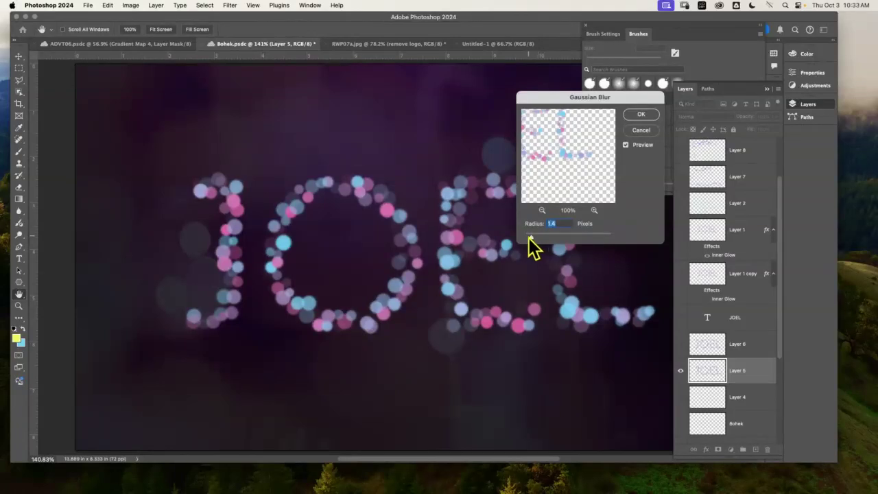
left_click(645, 115)
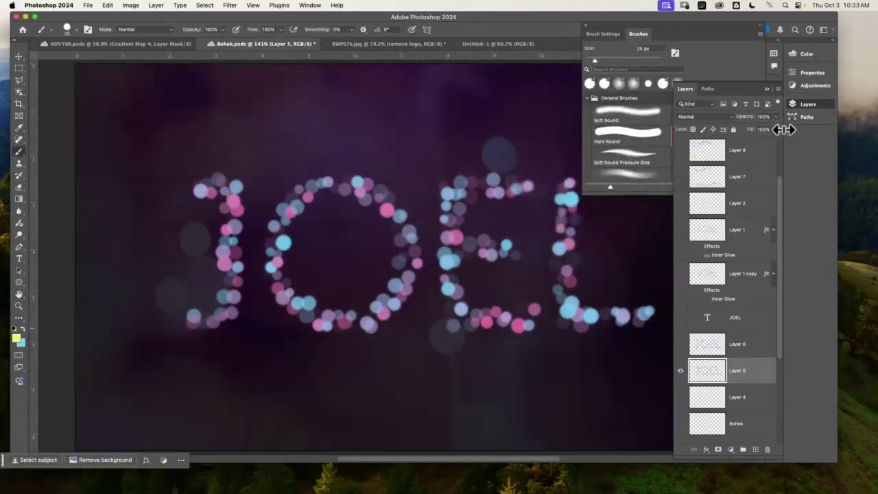
Set Layer 5's opacity to 75% and collapse the brush list that covers the canvas.
left_click(766, 117)
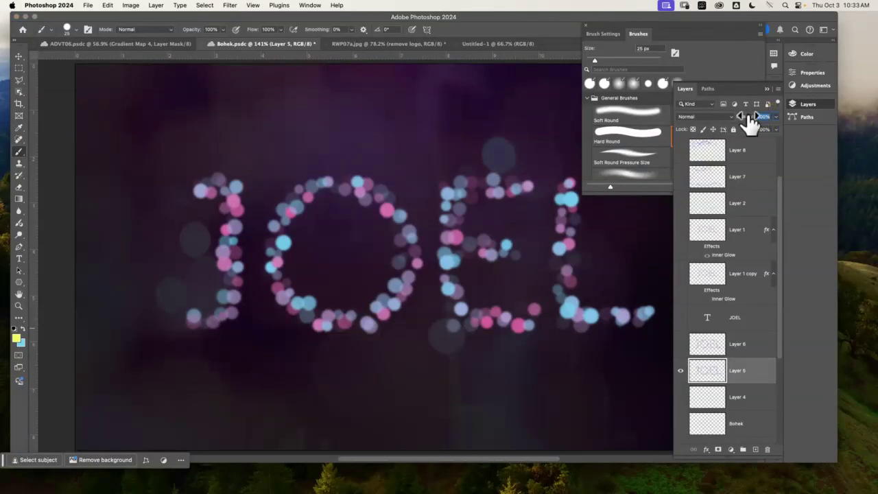
type("75")
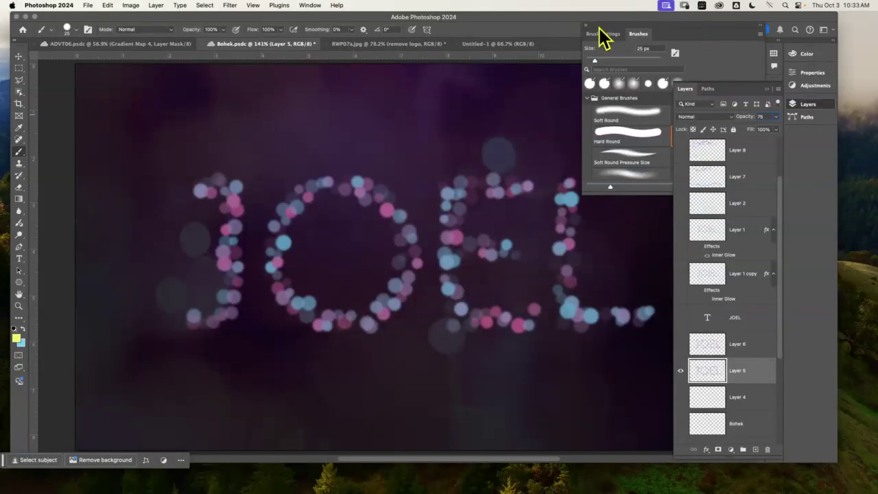
left_click(677, 89)
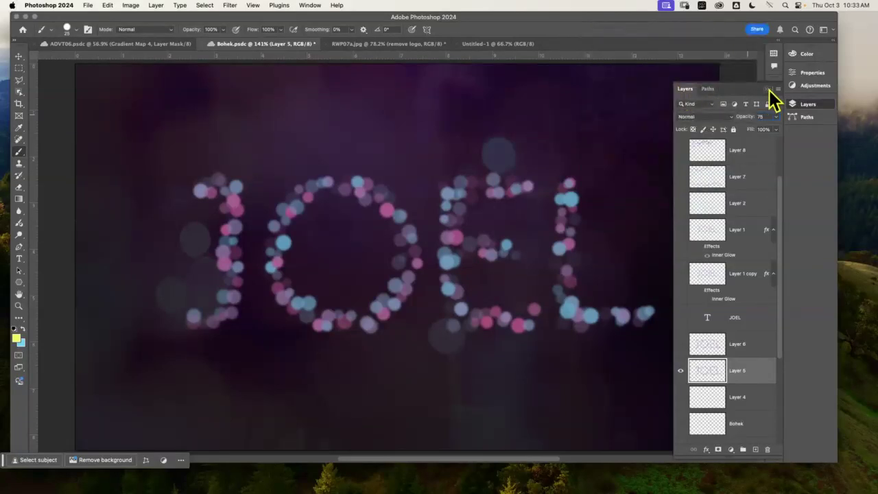
Add a new empty layer at the top of the stack, above Layer 3 copy.
left_click(769, 91)
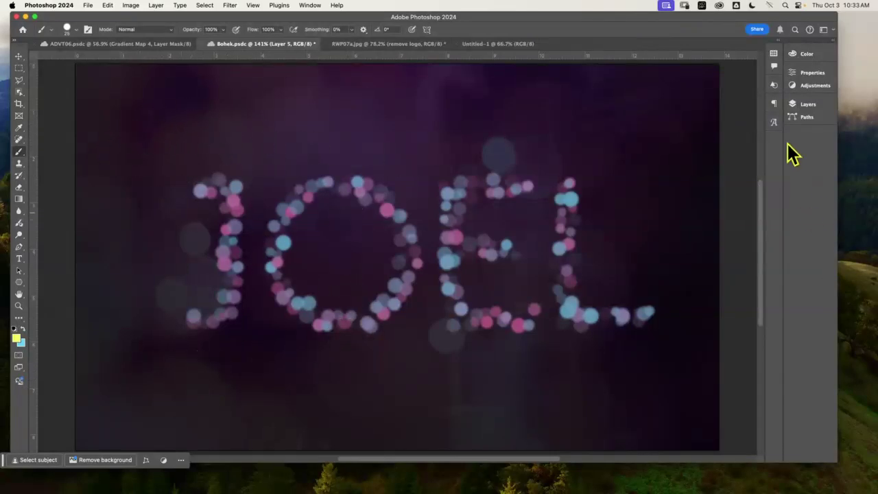
left_click(803, 105)
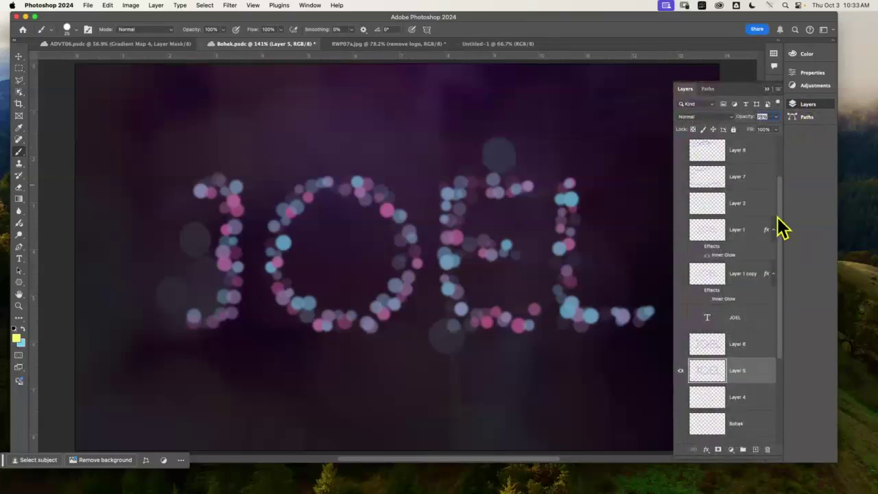
scroll(775, 192, "up", 2)
left_click(754, 151)
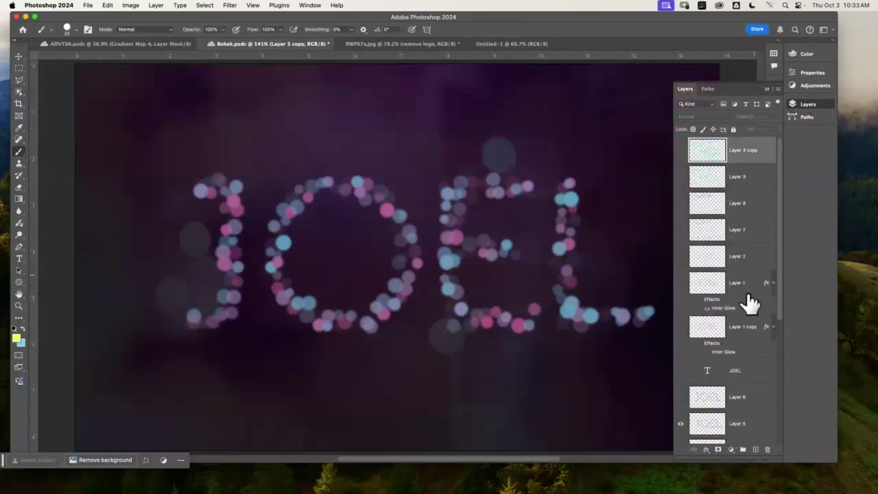
left_click(755, 450)
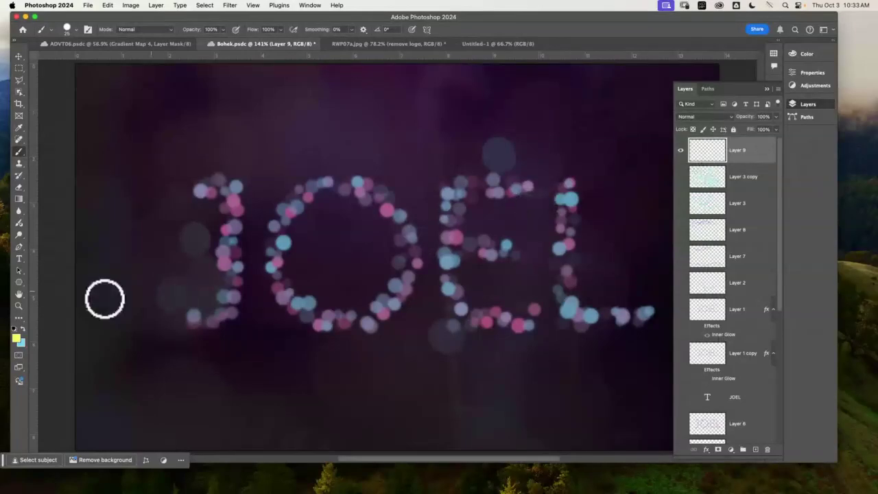
Set the foreground colour to orange #f4b55c and the background colour to bright green #73f66d.
left_click(17, 338)
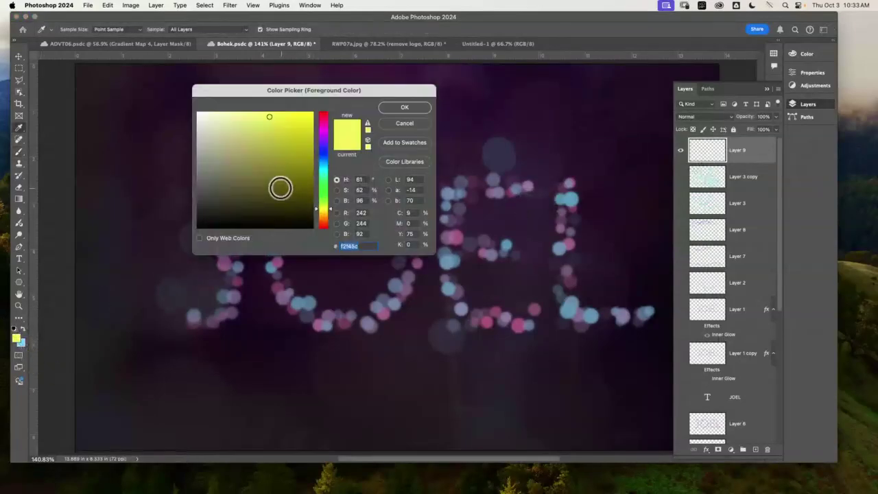
left_click_drag(330, 210, 330, 218)
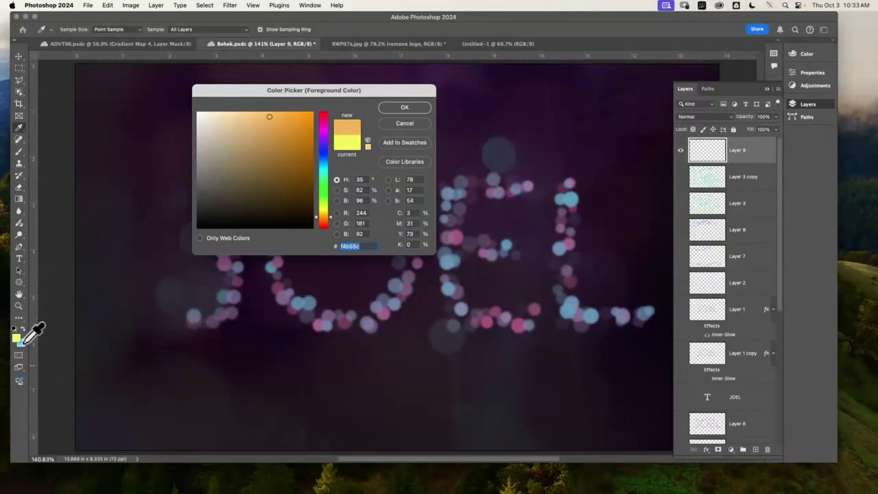
left_click(405, 108)
left_click(21, 343)
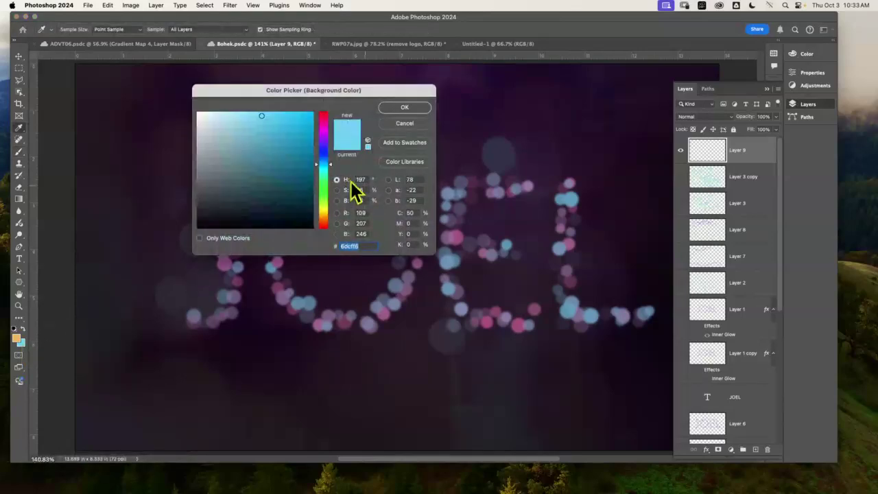
left_click(323, 192)
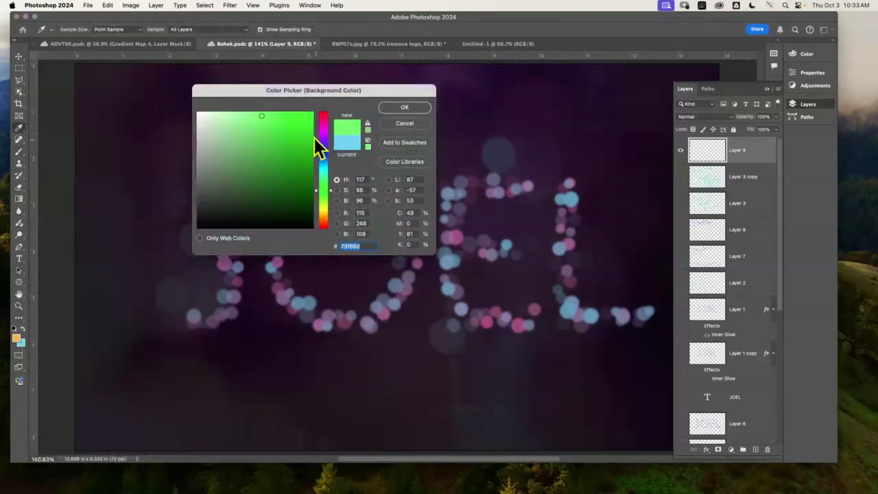
left_click(404, 108)
Paint wavy bokeh strokes across and above the lettering on Layer 9 with the Brush tool, and hide that layer.
key("b")
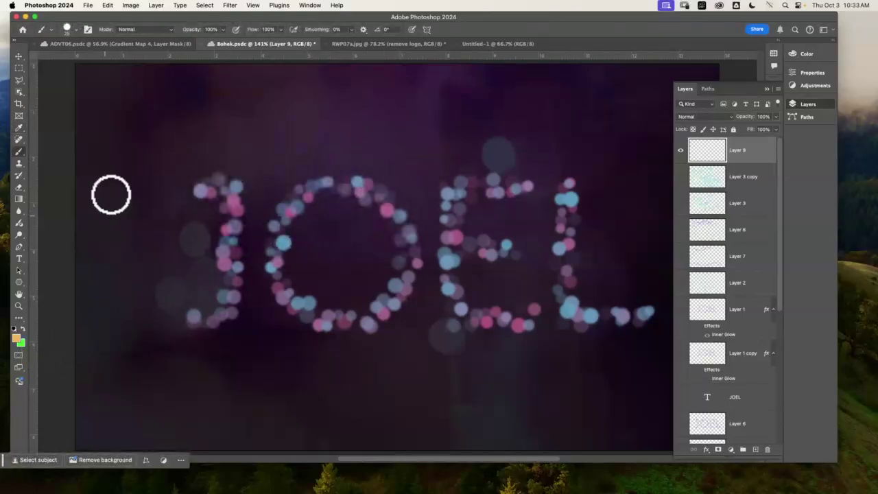
mouse_move(124, 122)
left_mouse_down()
mouse_move(173, 104)
mouse_move(299, 138)
mouse_move(582, 117)
left_mouse_up()
mouse_move(487, 158)
left_mouse_down()
mouse_move(226, 177)
mouse_move(433, 328)
mouse_move(316, 351)
left_mouse_up()
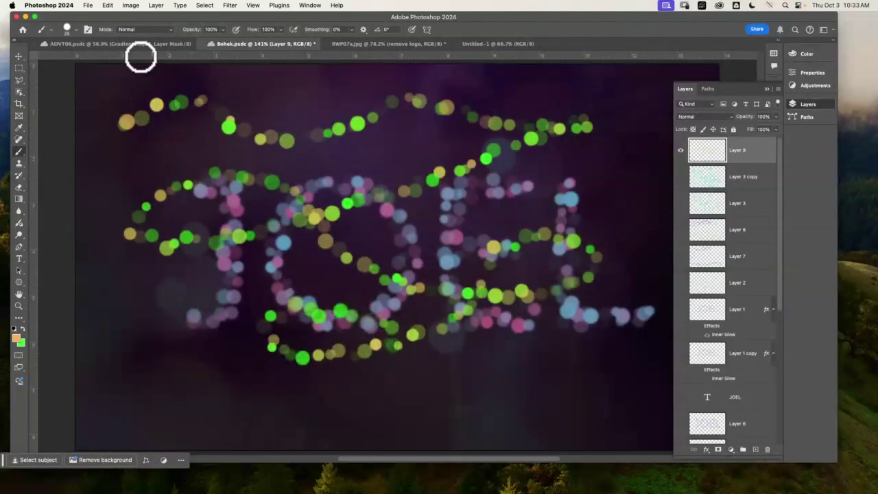
left_click(681, 150)
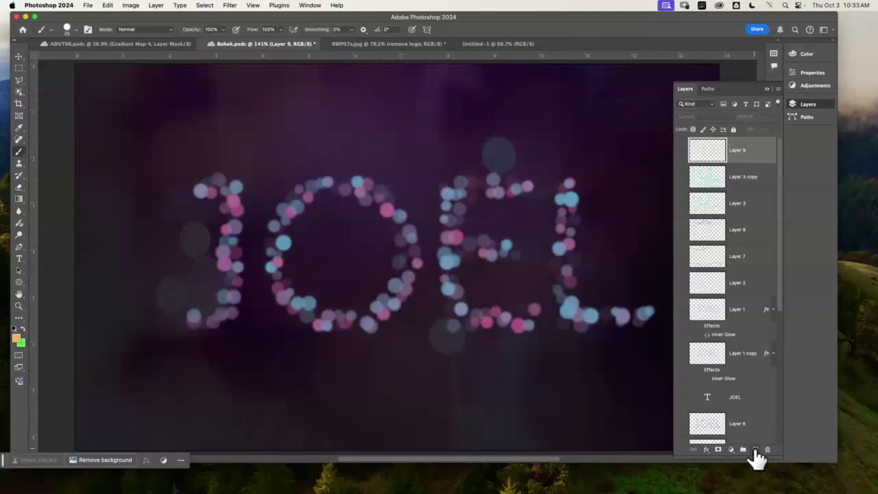
Paint large orange and green bokeh circles over the whole canvas on a new layer with a much bigger brush, and hide that layer.
left_click(756, 450)
left_click(68, 30)
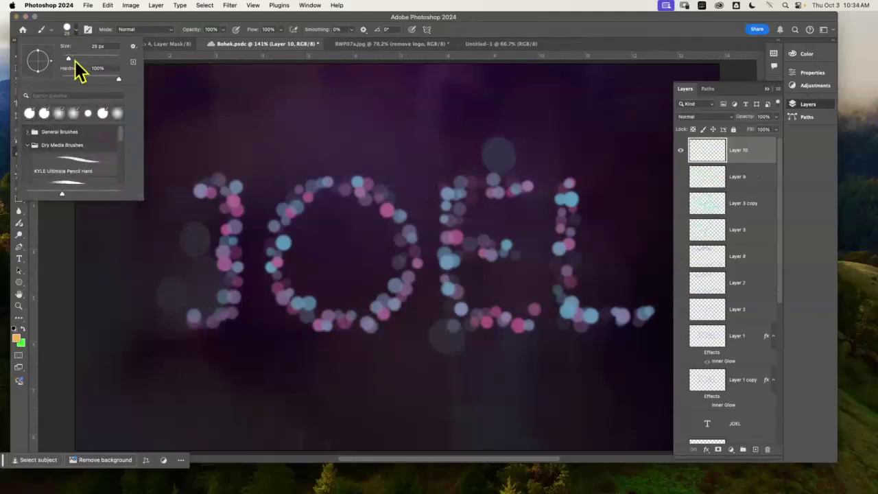
mouse_move(220, 134)
left_mouse_down()
mouse_move(266, 126)
mouse_move(376, 205)
mouse_move(600, 149)
mouse_move(466, 190)
mouse_move(257, 332)
mouse_move(113, 291)
mouse_move(335, 323)
mouse_move(584, 381)
mouse_move(553, 317)
mouse_move(168, 411)
mouse_move(65, 401)
left_mouse_up()
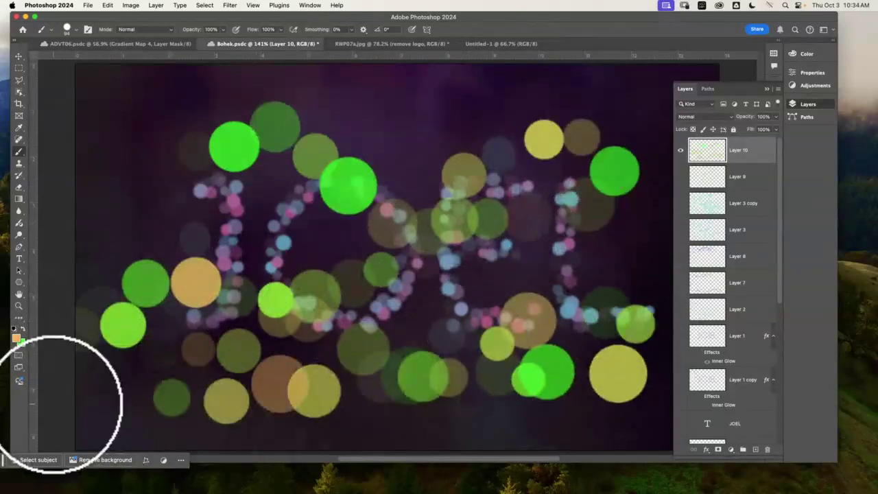
mouse_move(153, 117)
left_mouse_down()
mouse_move(446, 114)
mouse_move(508, 171)
left_mouse_up()
mouse_move(96, 227)
left_mouse_down()
mouse_move(337, 193)
mouse_move(597, 212)
left_mouse_up()
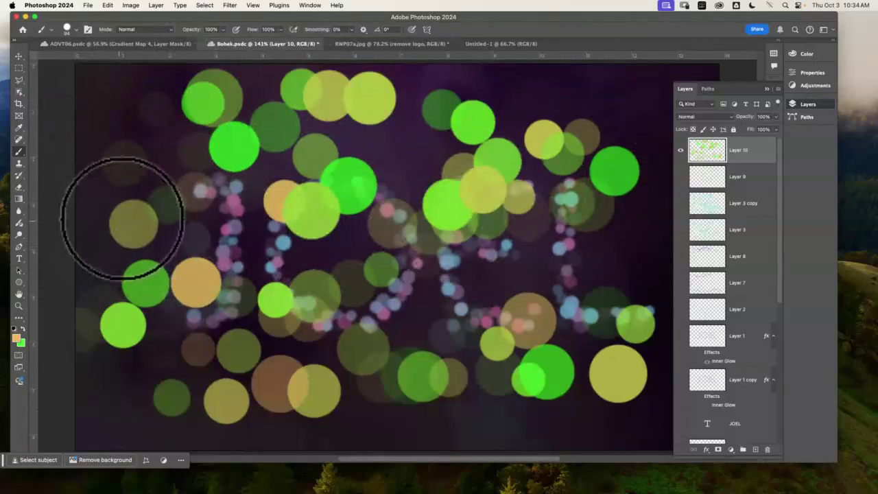
left_click_drag(113, 111, 637, 251)
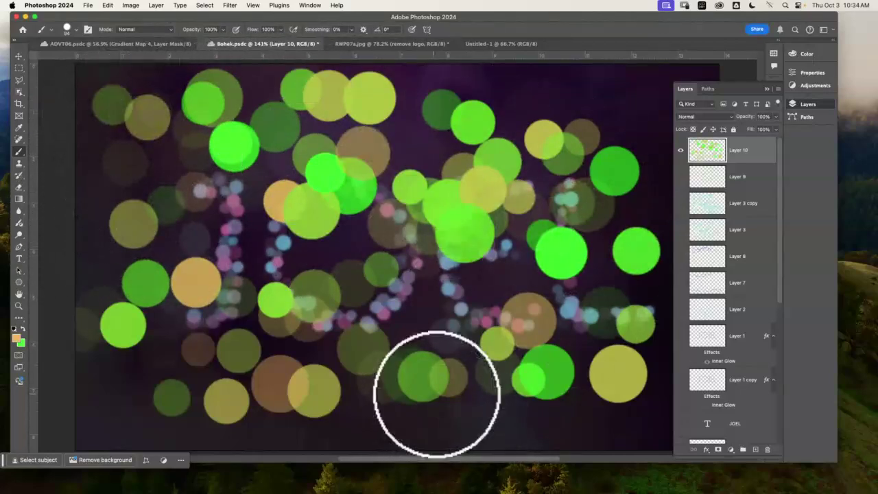
left_click(679, 149)
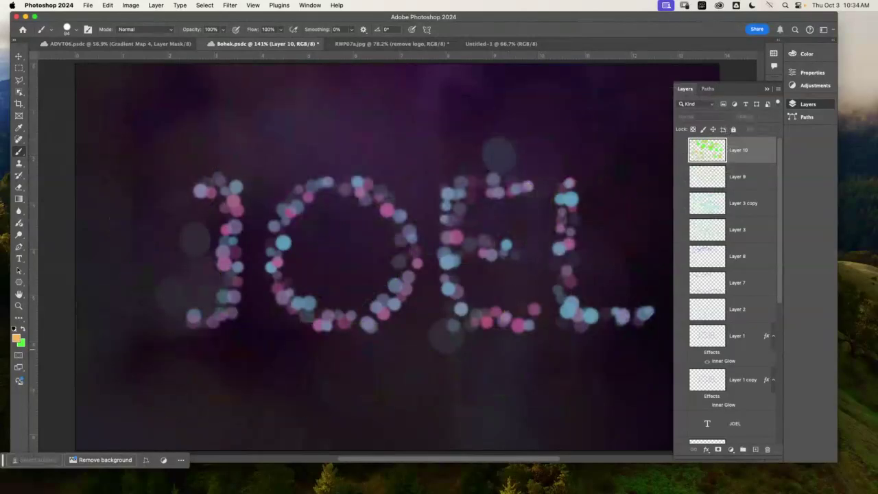
Switch to the RWP07a.jpg document and bring the cyclist into view.
key("super+Tab")
left_click(367, 46)
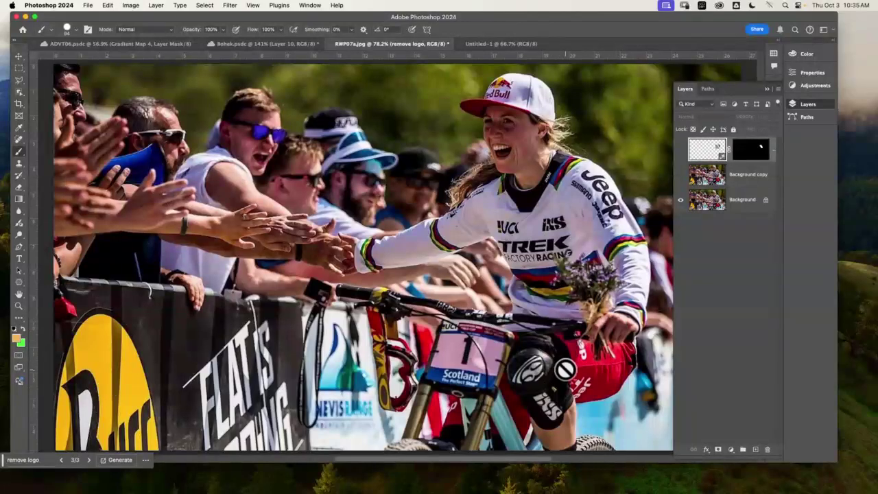
scroll(476, 471, "right", 5)
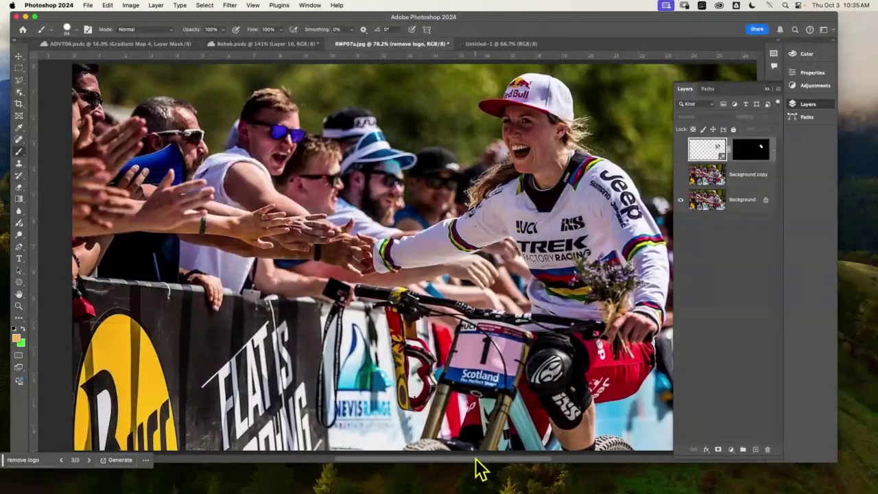
scroll(520, 466, "right", 2)
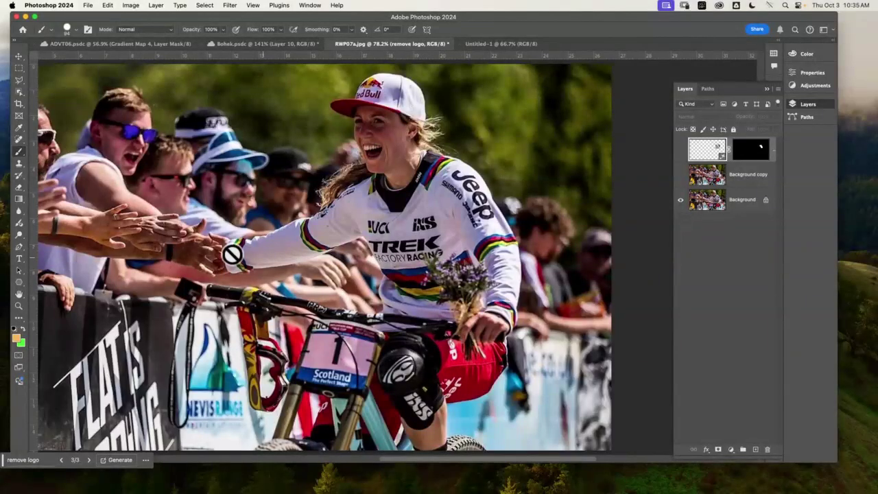
Select the Jeep, Shimano and adjoining sponsor logos on the cyclist's upper sleeve with a freehand Lasso outline.
left_click(18, 305)
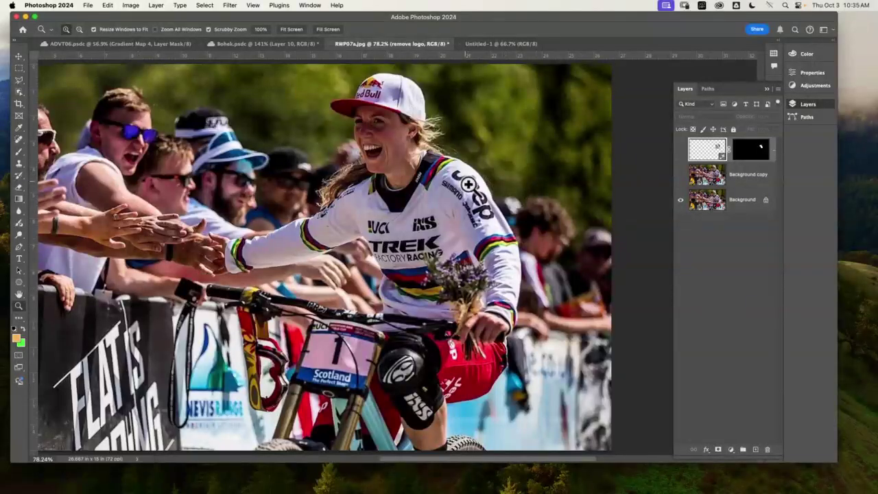
left_click_drag(470, 188, 409, 231)
left_click_drag(308, 219, 457, 337)
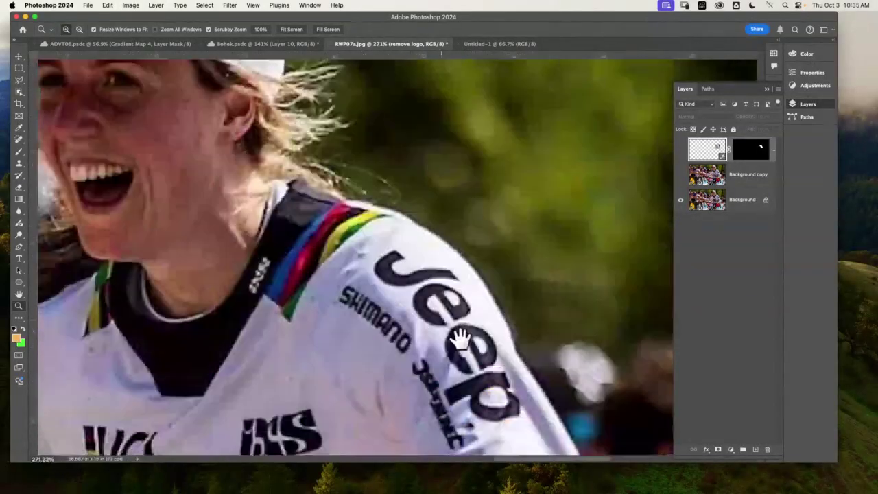
left_click_drag(439, 278, 423, 257)
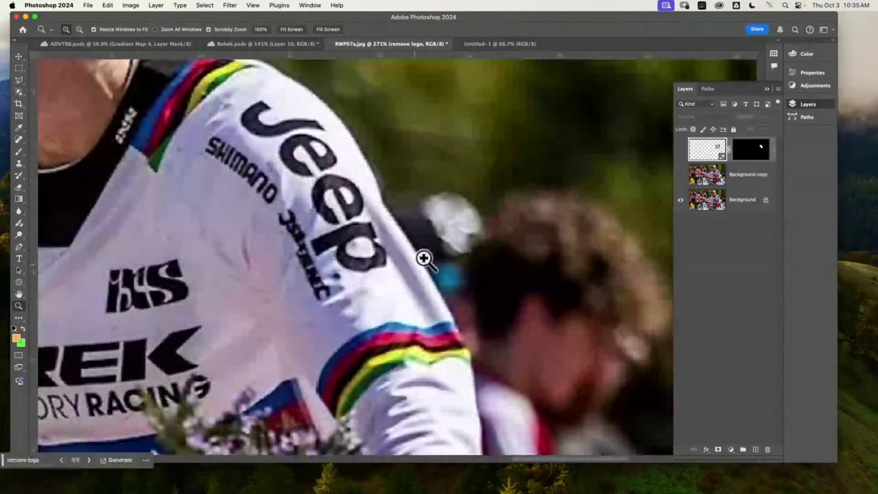
left_click(20, 81)
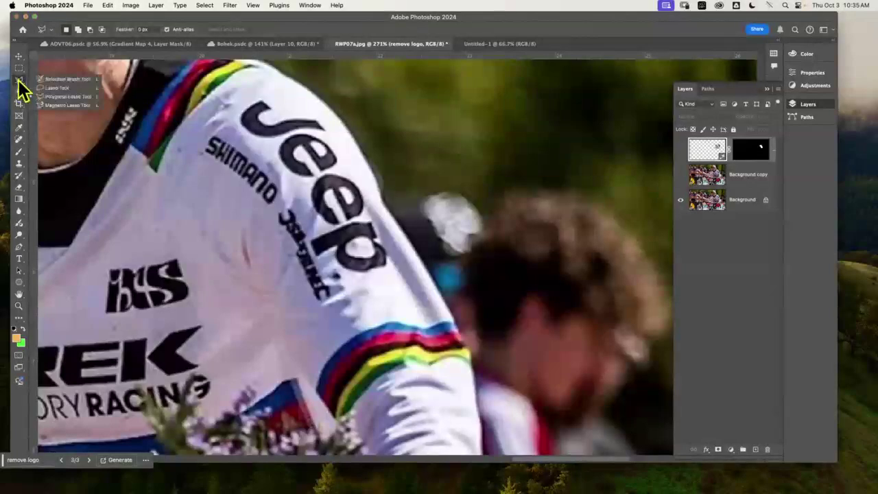
left_click(55, 89)
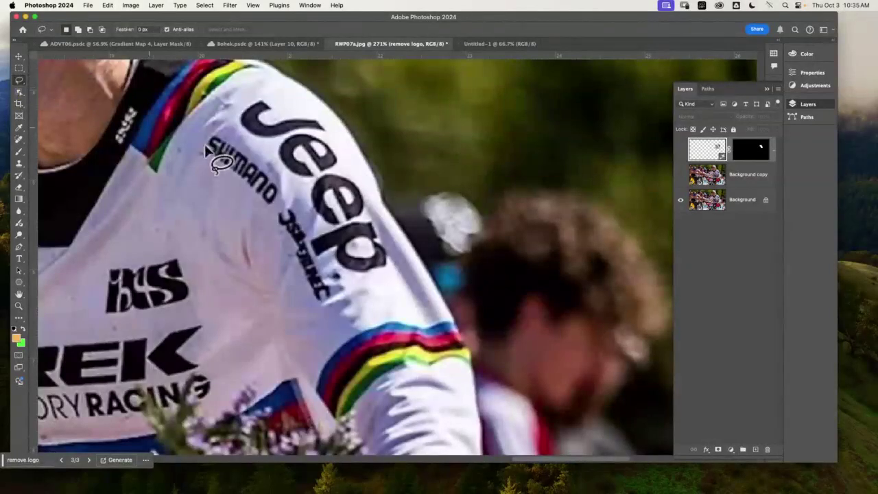
mouse_move(354, 293)
left_mouse_down()
mouse_move(394, 275)
mouse_move(376, 191)
mouse_move(385, 216)
mouse_move(332, 146)
mouse_move(288, 125)
mouse_move(267, 120)
mouse_move(202, 139)
left_mouse_up()
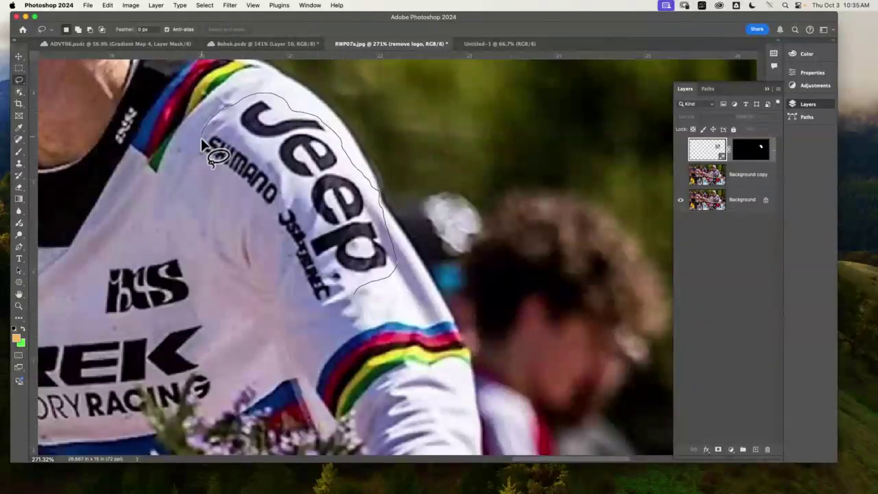
left_click_drag(219, 183, 263, 222)
left_click_drag(354, 298, 357, 302)
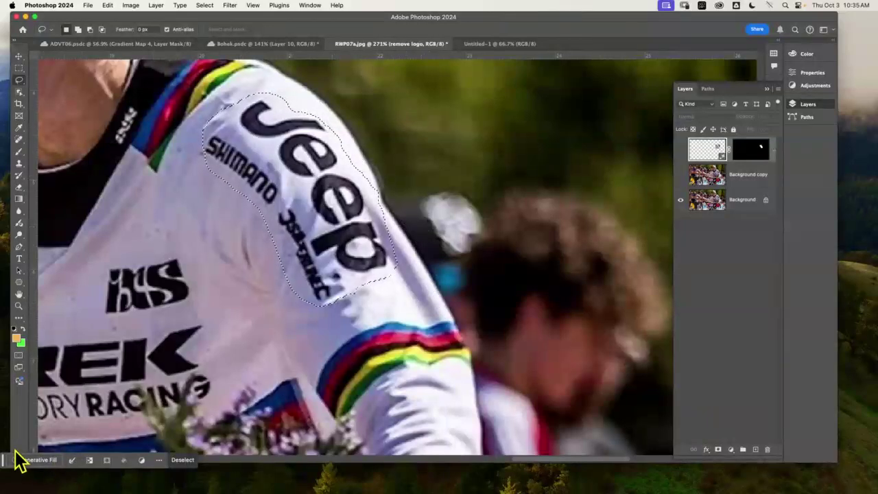
Run Generative Fill with the prompt "remove logo" on Background copy, shown in place of Background, and choose the second variation.
mouse_move(5, 461)
left_mouse_down()
mouse_move(135, 363)
mouse_move(379, 248)
mouse_move(374, 371)
left_mouse_up()
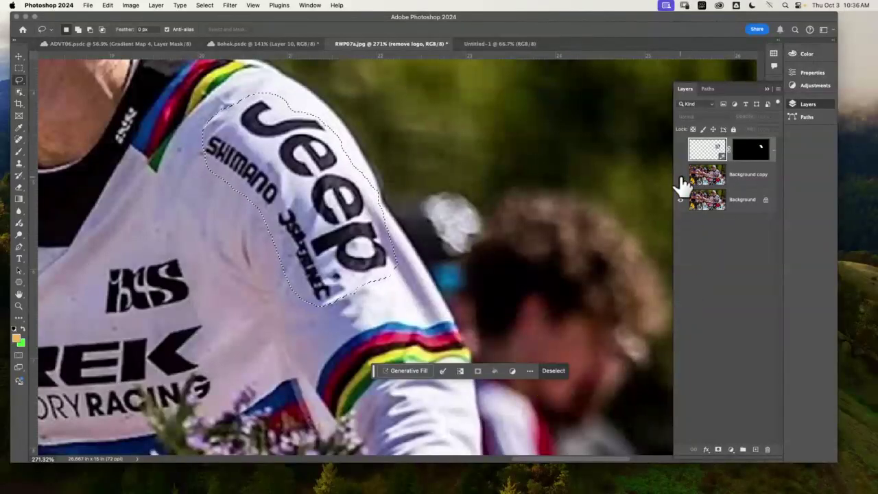
left_click(747, 179)
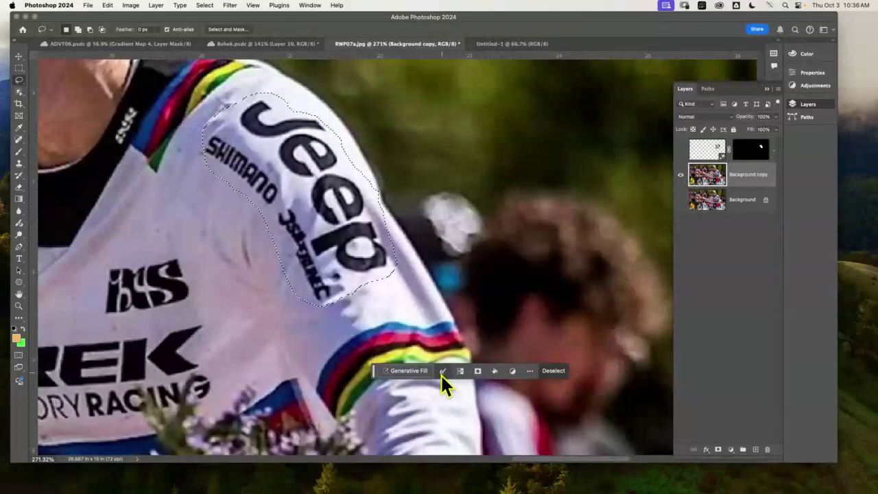
left_click(411, 370)
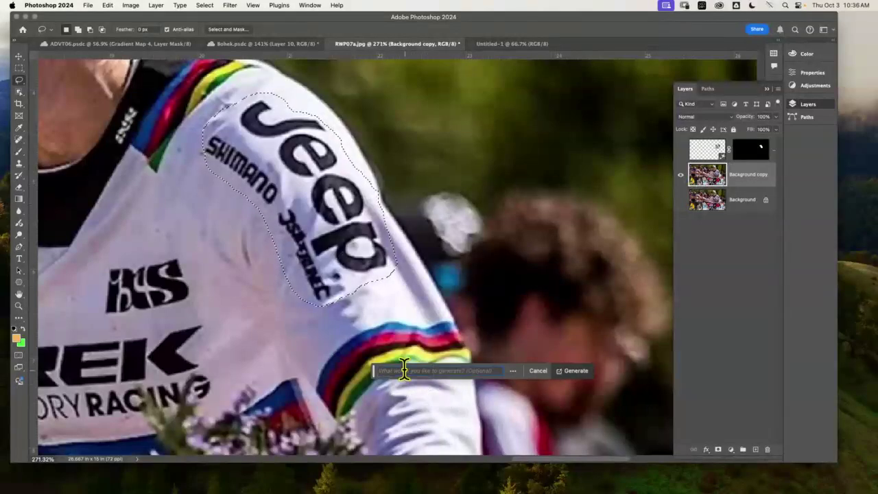
left_click(394, 369)
type("remove logo")
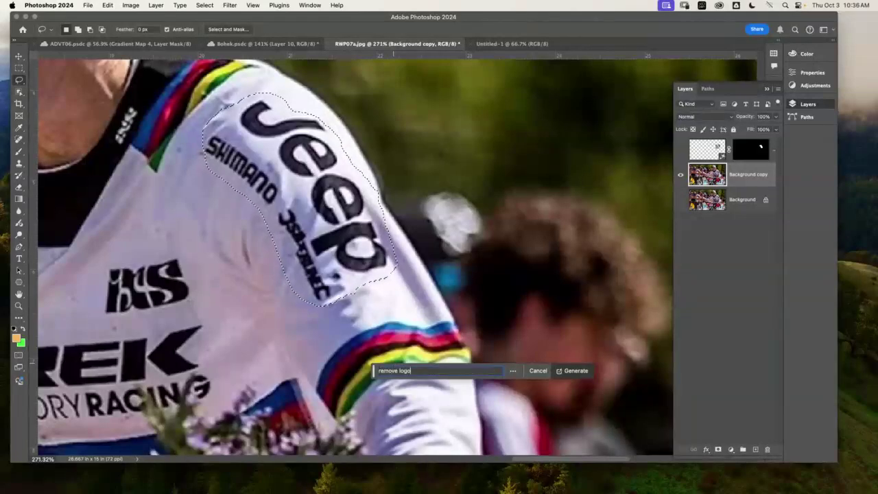
key("Return")
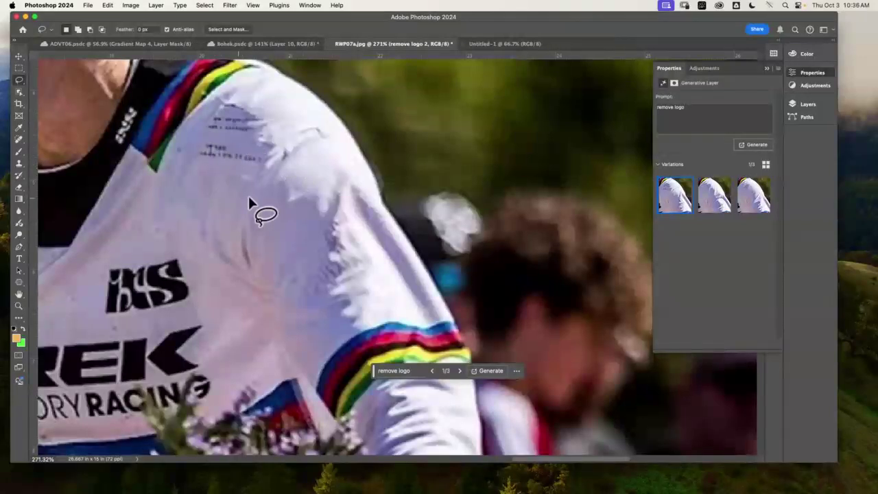
left_click(716, 202)
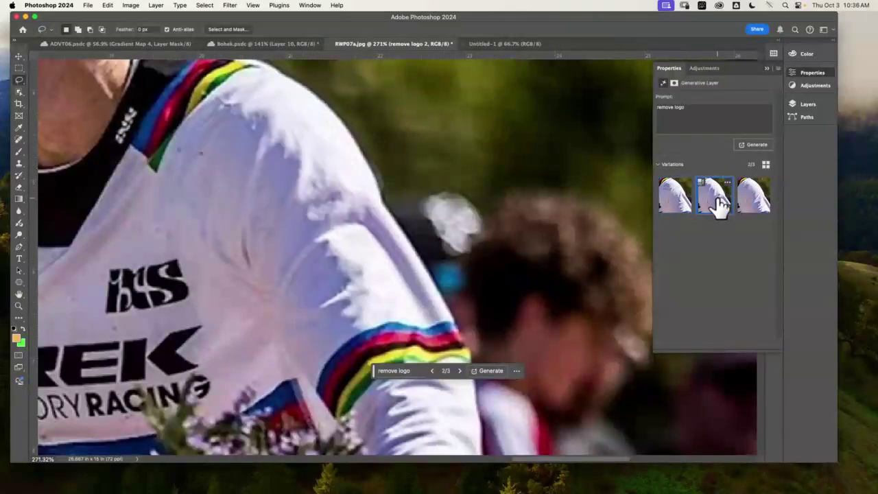
left_click(764, 204)
Select the iXS logo on the cyclist's chest with a freehand Lasso outline, working on Background copy.
left_click(808, 106)
left_click(754, 202)
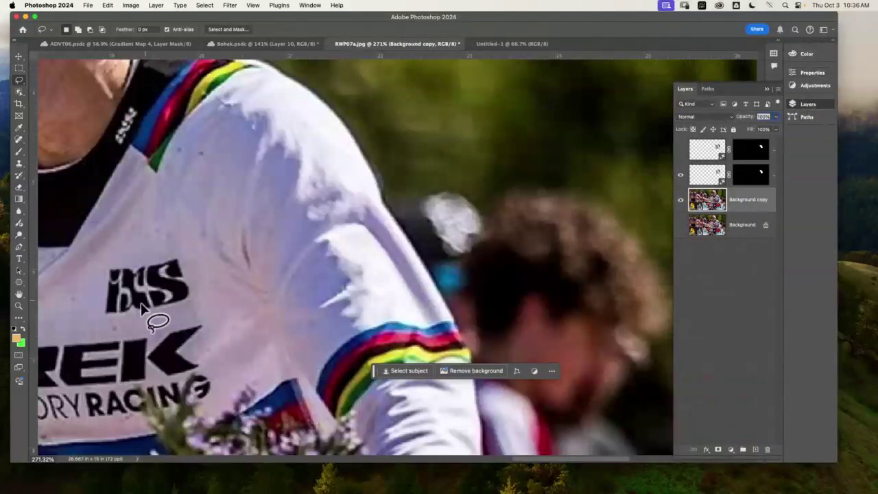
mouse_move(116, 320)
left_mouse_down()
mouse_move(180, 318)
mouse_move(200, 298)
mouse_move(192, 264)
mouse_move(171, 247)
mouse_move(89, 270)
mouse_move(92, 311)
mouse_move(116, 323)
left_mouse_up()
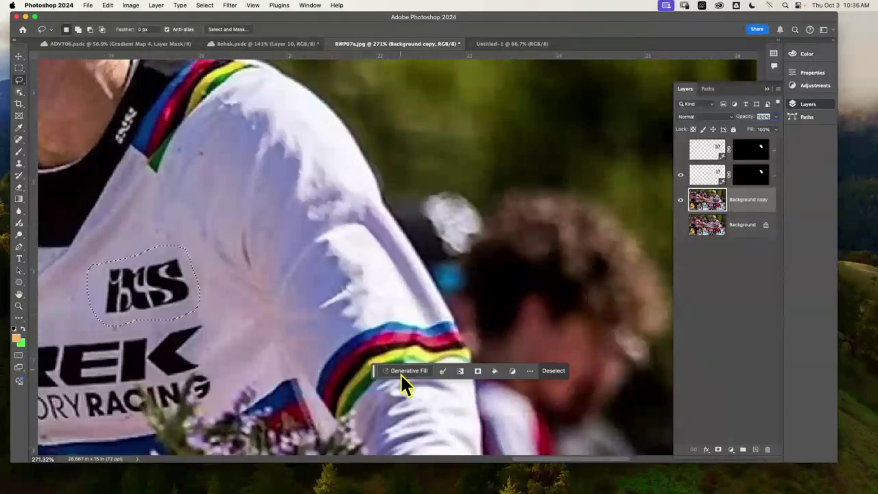
Run Generative Fill on the selected iXS logo with the prompt "remove logo" and choose the second variation.
left_click(406, 373)
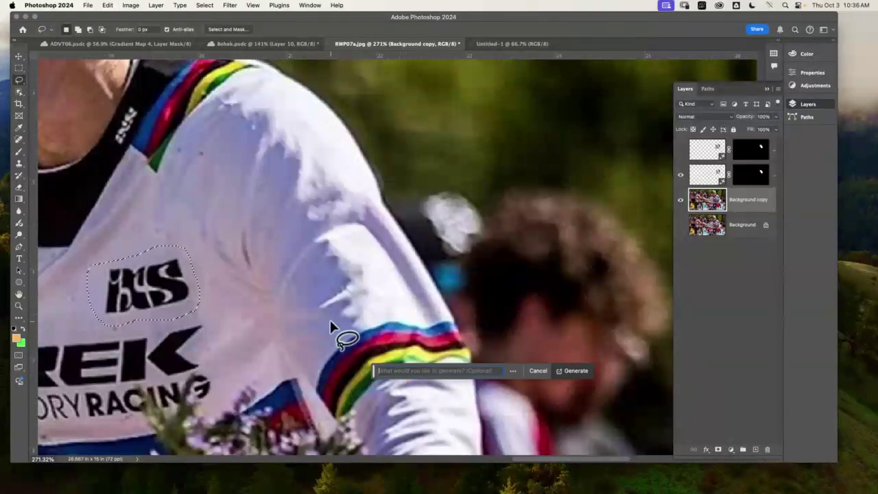
type("remove lo")
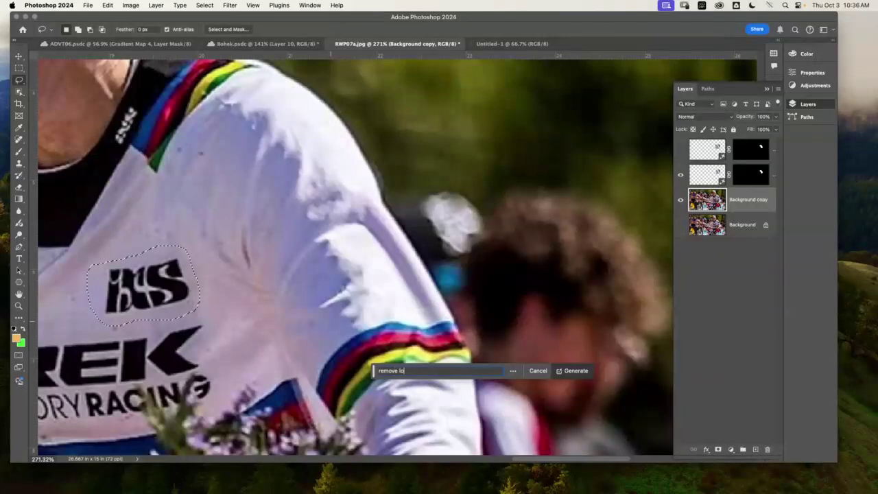
type("go")
key("Return")
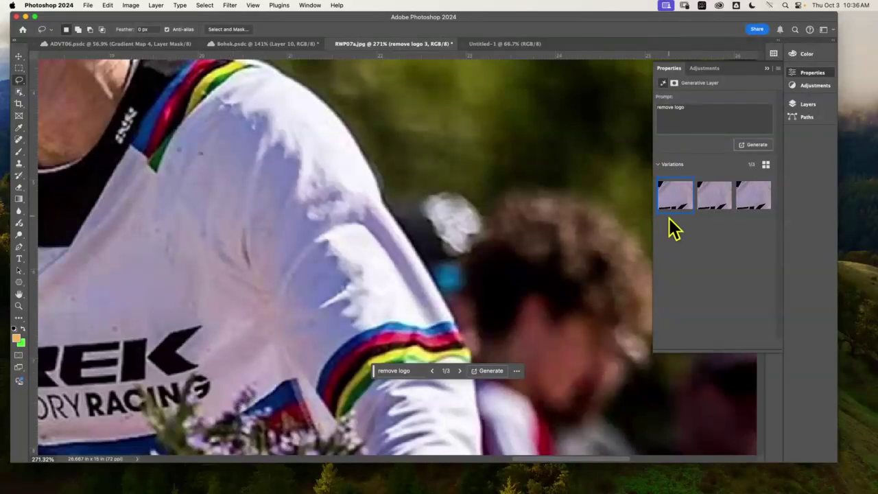
left_click(716, 200)
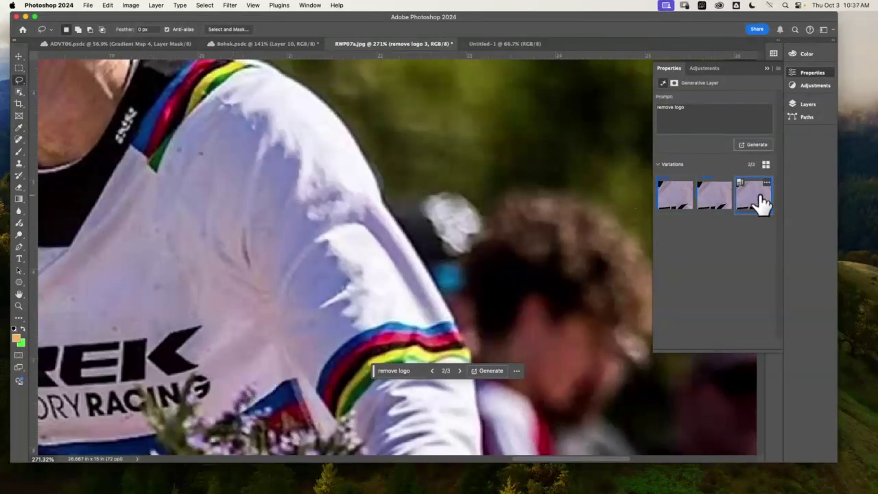
left_click(715, 201)
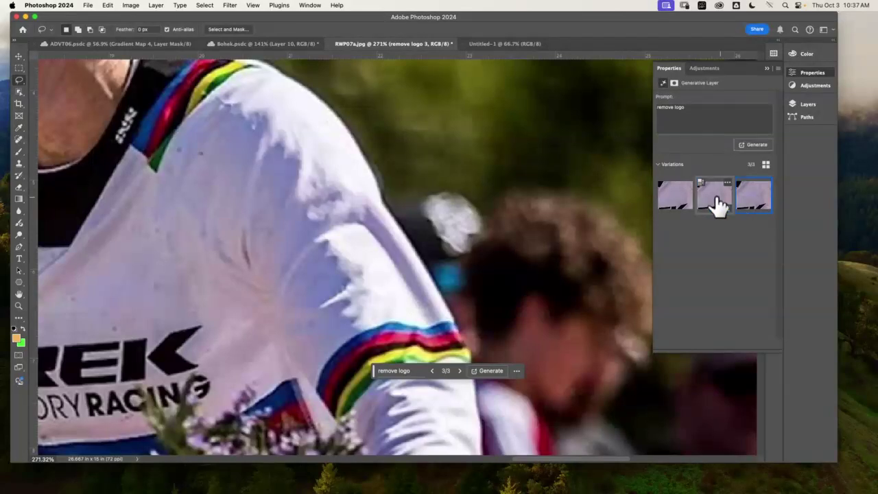
Hide the two visible generative logo-removal layers above Background copy.
left_click(707, 68)
left_click(809, 104)
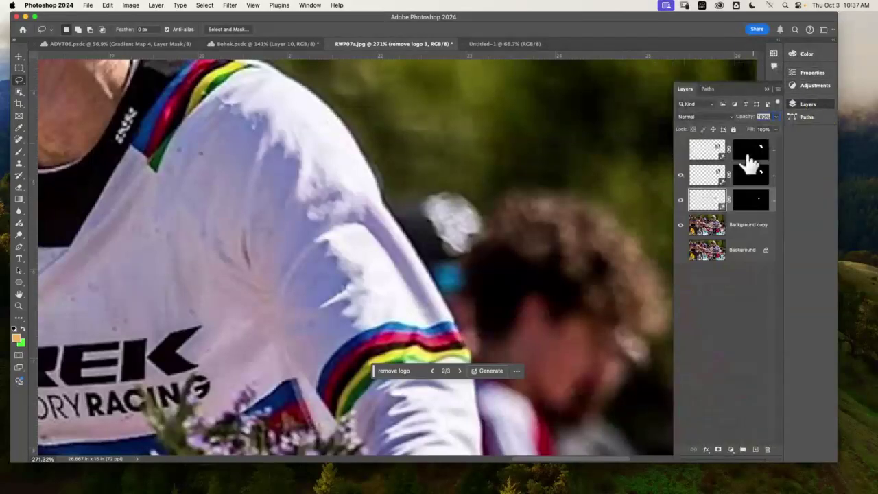
left_click(682, 177)
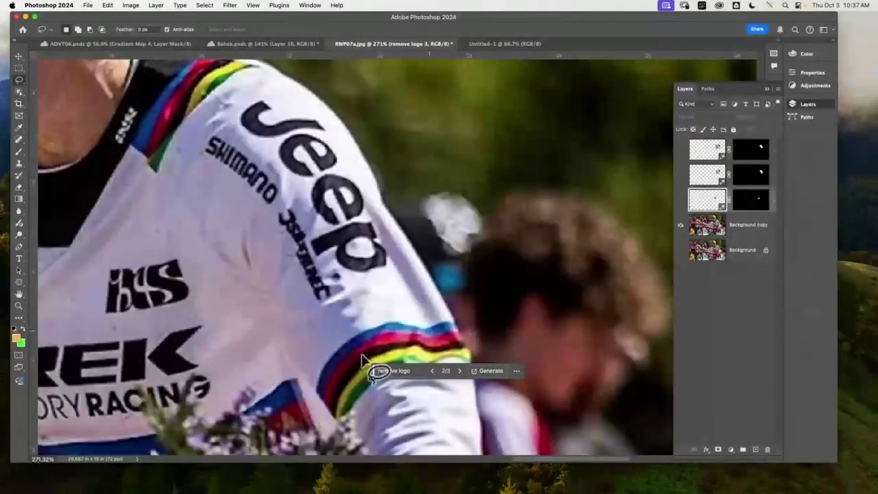
Set up the Clone Stamp on Background copy with a 22 px brush at 0% hardness for the chest logos.
left_click(19, 306)
left_click_drag(147, 289, 405, 227)
left_click_drag(325, 267, 355, 246)
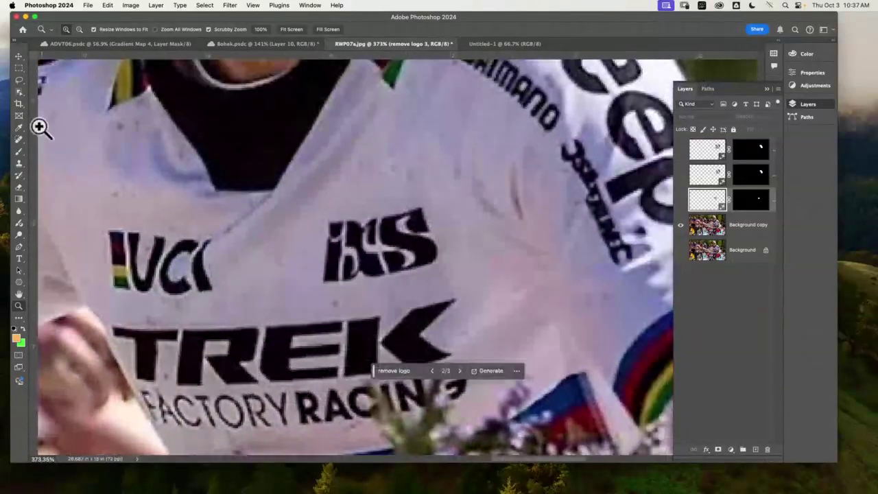
left_click(19, 164)
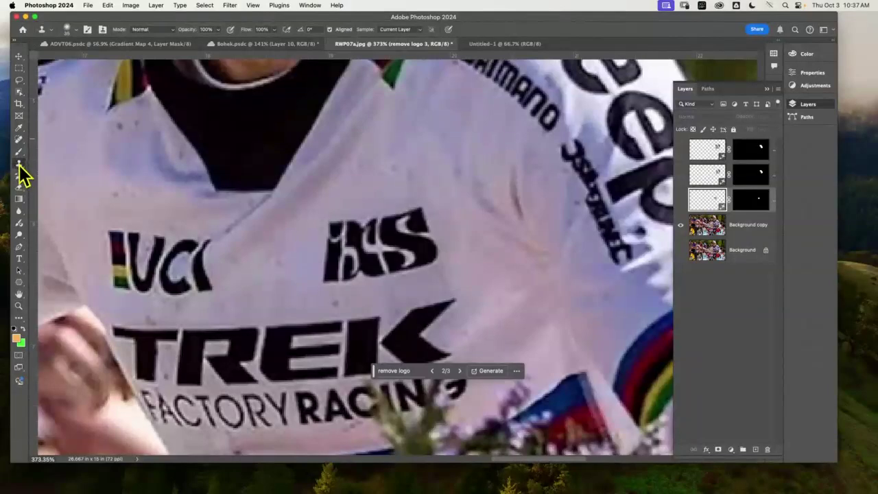
left_click(752, 228)
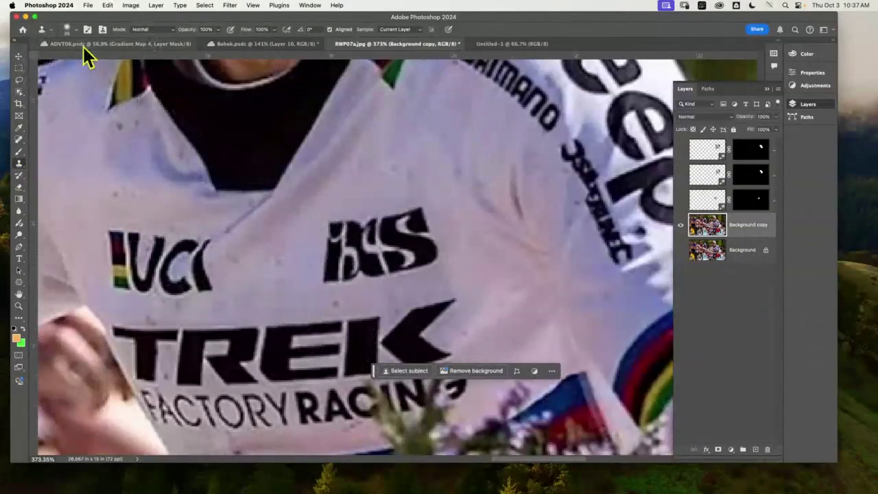
left_click(67, 31)
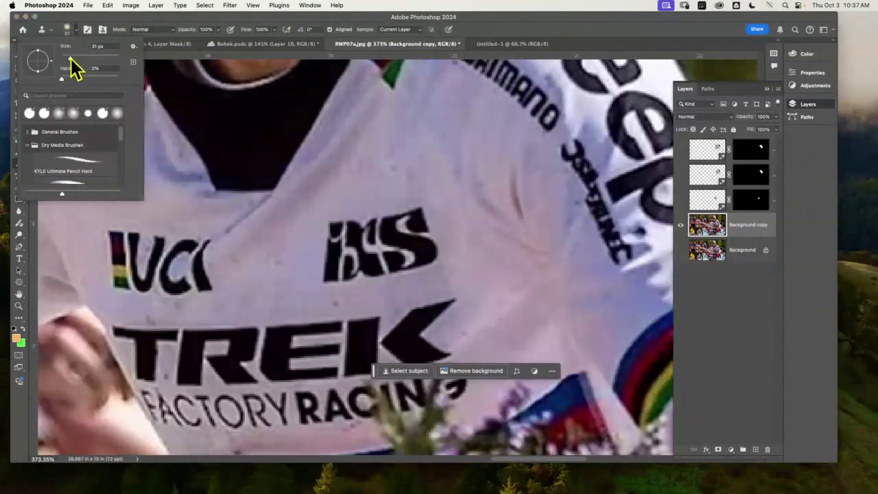
left_click_drag(67, 58, 68, 58)
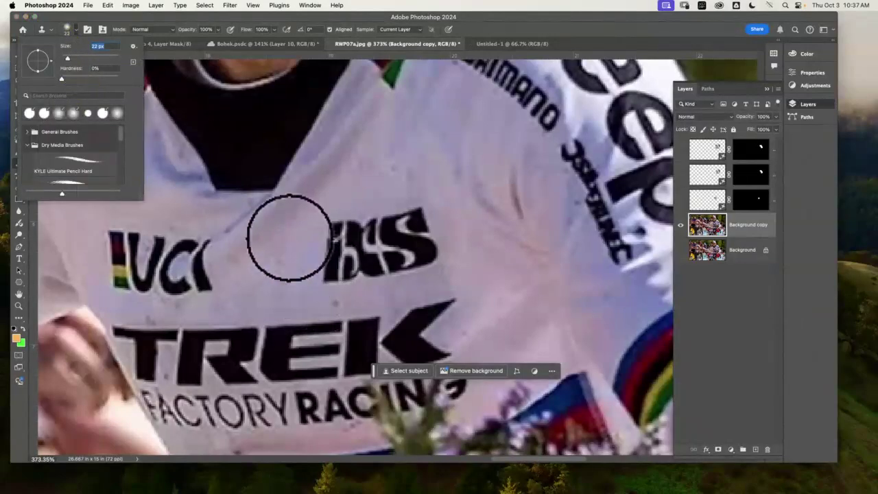
Sample clean jersey fabric on the chest and clone it over the iXS logo on Background copy.
left_click(272, 265)
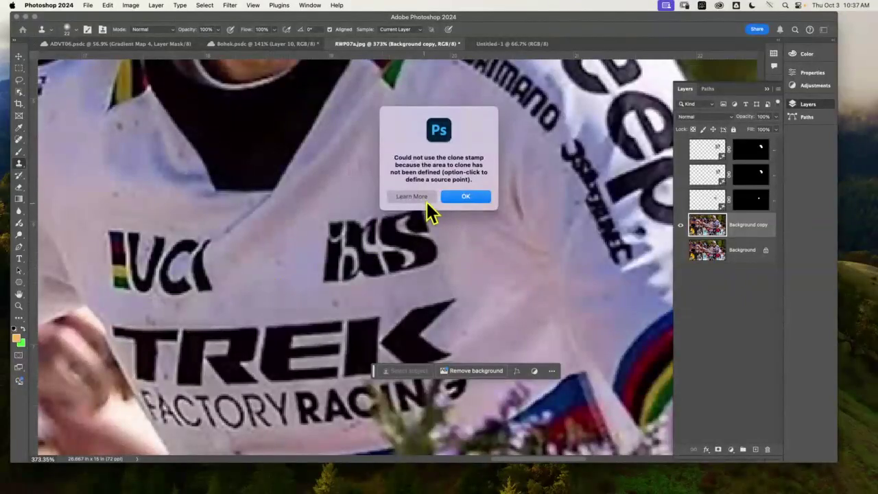
left_click(464, 198)
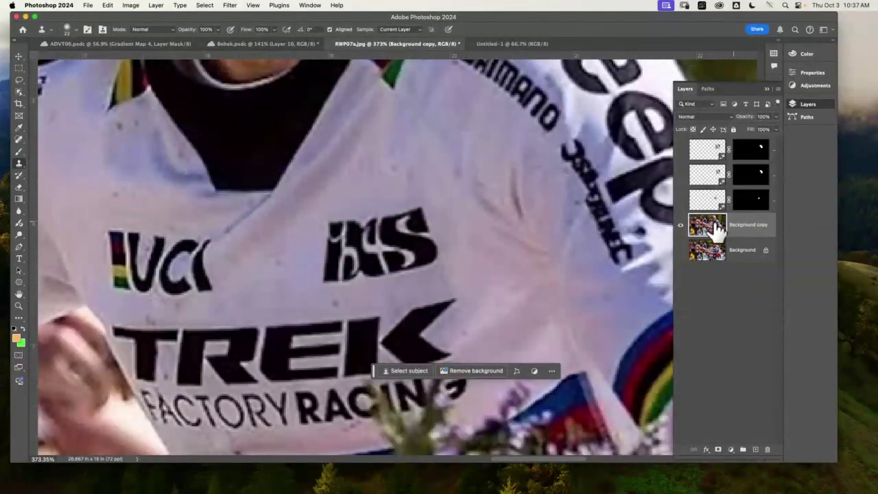
left_click(305, 250, "alt")
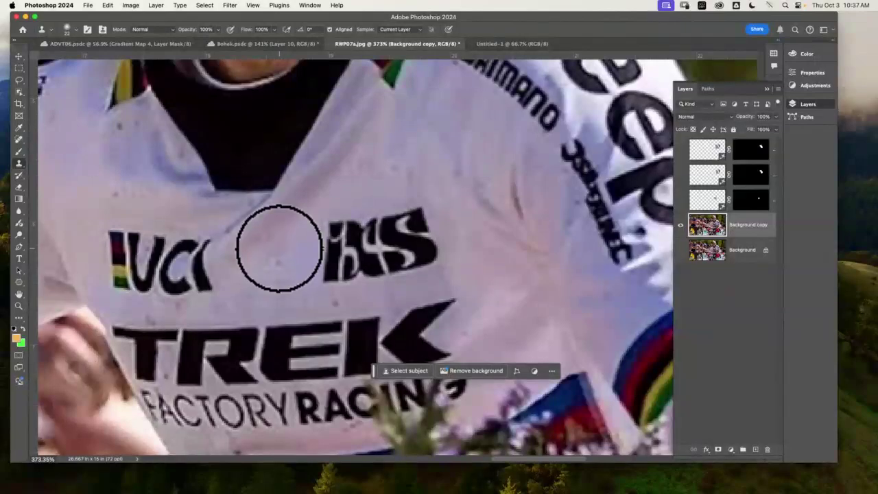
left_click(259, 261, "alt")
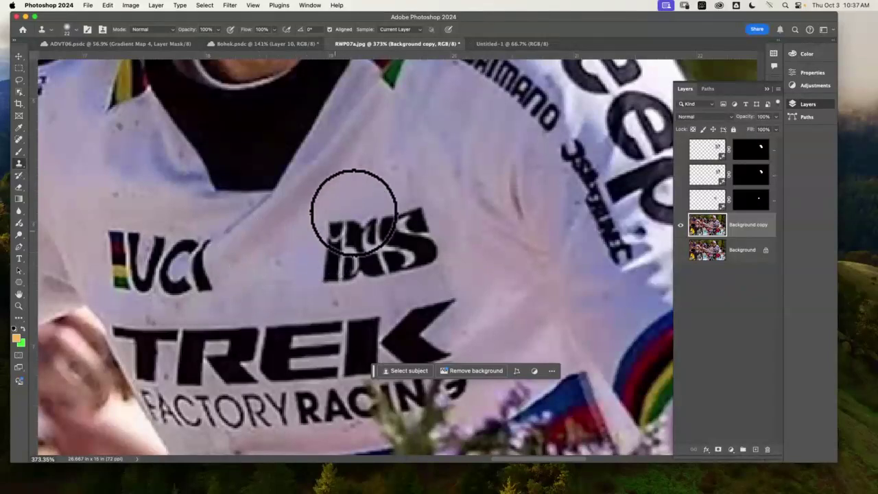
left_click(388, 140, "alt")
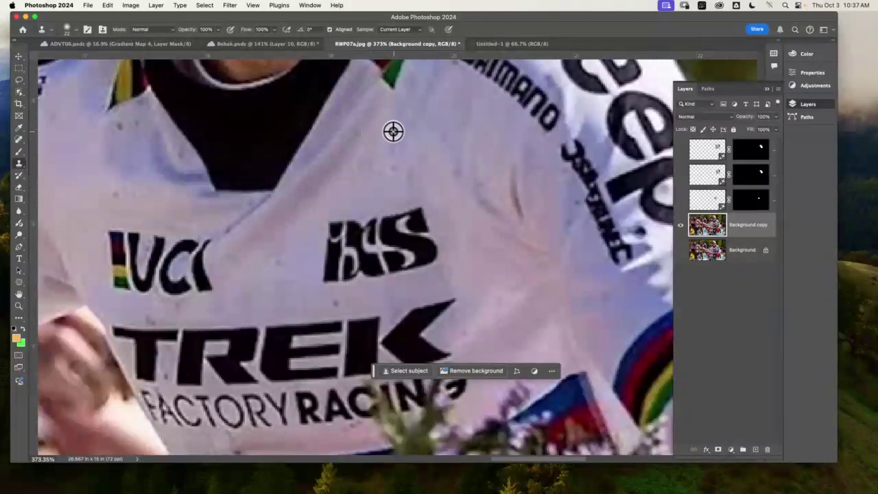
mouse_move(323, 205)
left_mouse_down()
mouse_move(340, 230)
mouse_move(330, 230)
mouse_move(344, 230)
mouse_move(353, 213)
mouse_move(412, 213)
mouse_move(421, 228)
mouse_move(412, 231)
mouse_move(432, 239)
mouse_move(433, 258)
mouse_move(424, 268)
mouse_move(421, 246)
mouse_move(405, 229)
mouse_move(413, 267)
mouse_move(402, 239)
mouse_move(388, 244)
mouse_move(397, 268)
mouse_move(380, 238)
mouse_move(371, 246)
mouse_move(381, 269)
mouse_move(388, 271)
mouse_move(367, 256)
mouse_move(367, 231)
mouse_move(369, 283)
mouse_move(366, 273)
mouse_move(351, 270)
mouse_move(362, 233)
mouse_move(345, 251)
mouse_move(345, 284)
mouse_move(334, 245)
mouse_move(332, 280)
mouse_move(404, 280)
mouse_move(394, 231)
mouse_move(371, 205)
mouse_move(360, 212)
mouse_move(365, 202)
mouse_move(350, 201)
mouse_move(329, 233)
left_mouse_up()
left_click(570, 241)
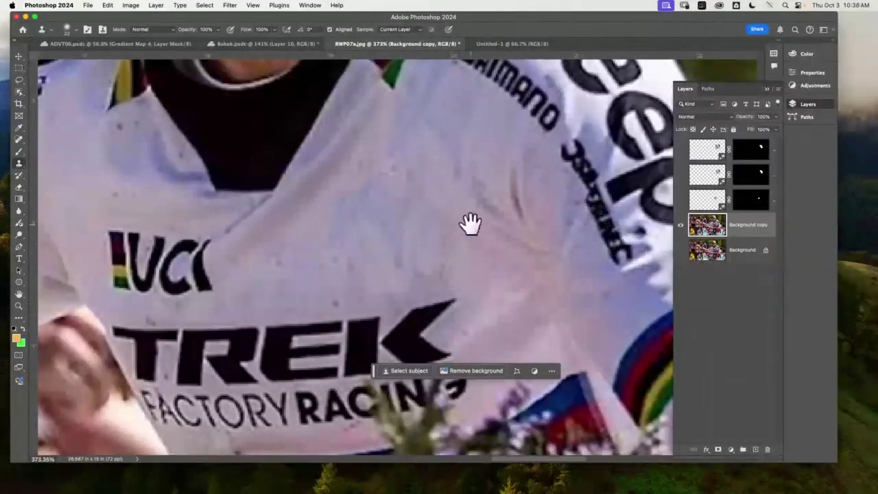
Clone clean fabric over the dark sponsor lettering along the shoulder of the cyclist's outstretched arm.
mouse_move(471, 221)
left_mouse_down()
mouse_move(280, 252)
mouse_move(198, 329)
mouse_move(435, 190)
mouse_move(409, 236)
mouse_move(309, 216)
mouse_move(207, 280)
mouse_move(187, 274)
left_mouse_up()
left_click_drag(377, 184, 659, 251)
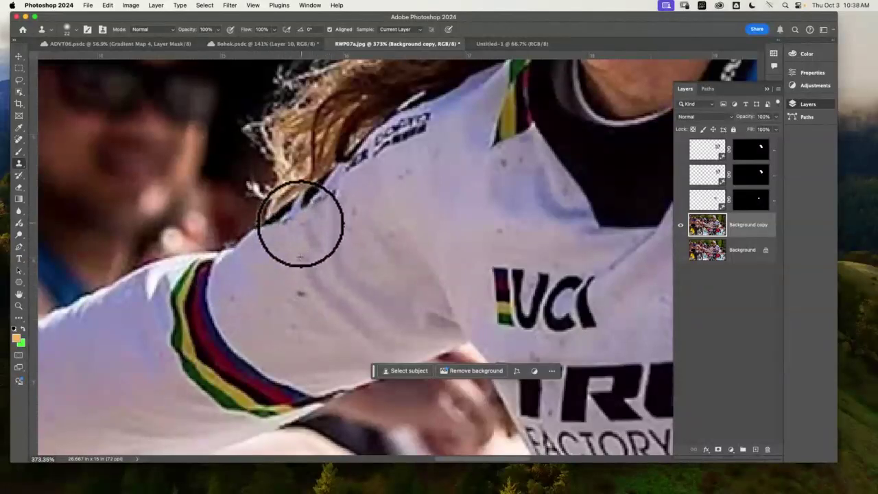
mouse_move(300, 223)
left_mouse_down()
mouse_move(266, 236)
mouse_move(336, 178)
mouse_move(354, 190)
mouse_move(314, 238)
mouse_move(334, 262)
mouse_move(419, 140)
mouse_move(395, 148)
mouse_move(415, 121)
mouse_move(428, 121)
mouse_move(370, 165)
mouse_move(353, 165)
mouse_move(415, 121)
left_mouse_up()
key("space")
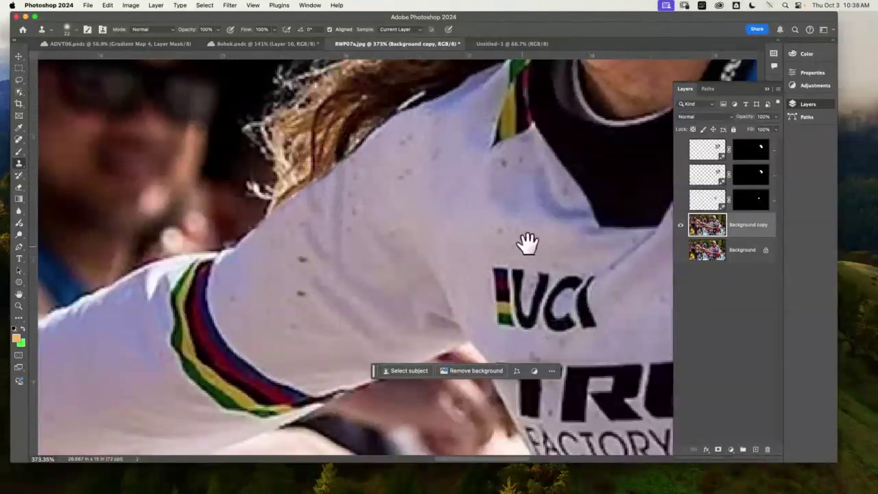
Remove the UCI logo from the jersey's chest with the Spot Healing Brush set to Content-Aware.
left_click_drag(527, 242, 303, 172)
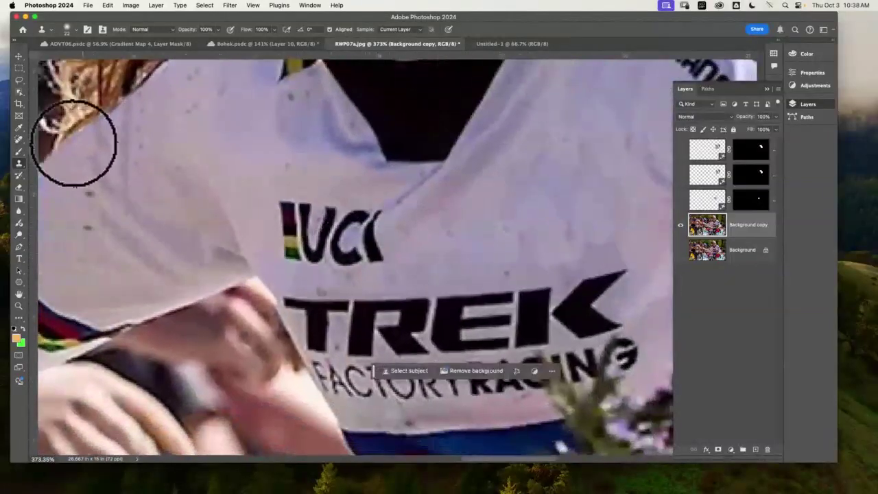
left_click(20, 92)
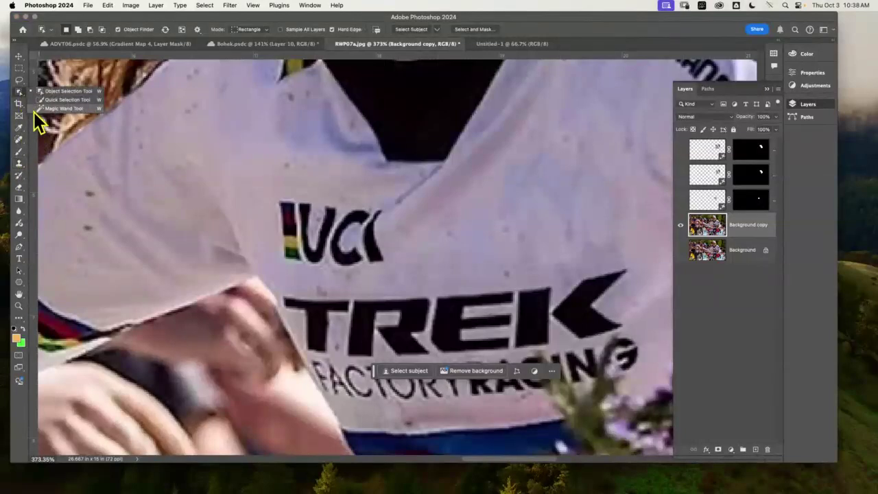
key("Escape")
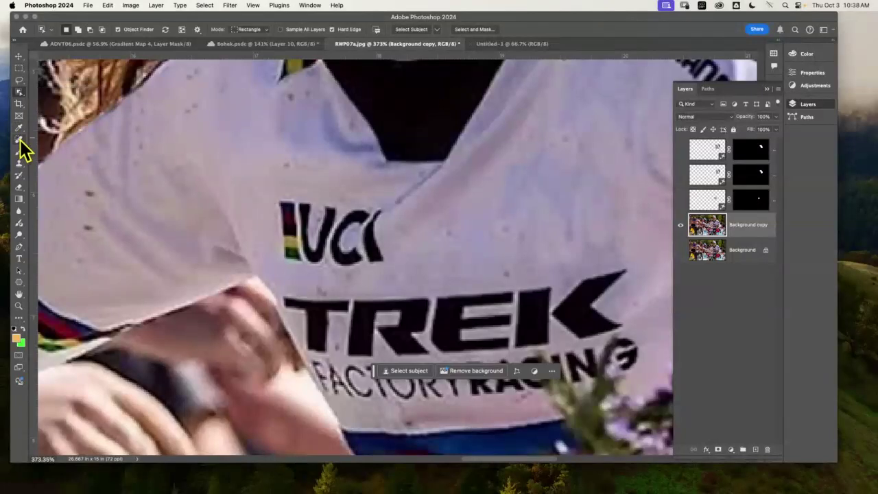
left_click(20, 140)
mouse_move(314, 206)
left_mouse_down()
mouse_move(322, 217)
mouse_move(300, 232)
mouse_move(292, 210)
mouse_move(289, 247)
mouse_move(341, 242)
mouse_move(368, 252)
mouse_move(360, 217)
mouse_move(329, 255)
left_mouse_up()
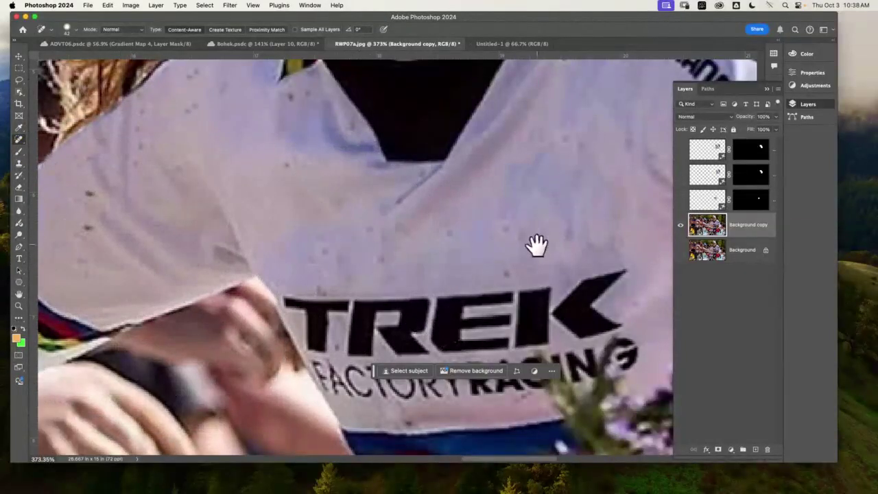
Paint over the Shimano, adjoining sponsor and Jeep logos on the upper sleeve with the Spot Healing Brush.
mouse_move(536, 244)
left_mouse_down()
mouse_move(439, 236)
mouse_move(309, 239)
mouse_move(144, 337)
left_mouse_up()
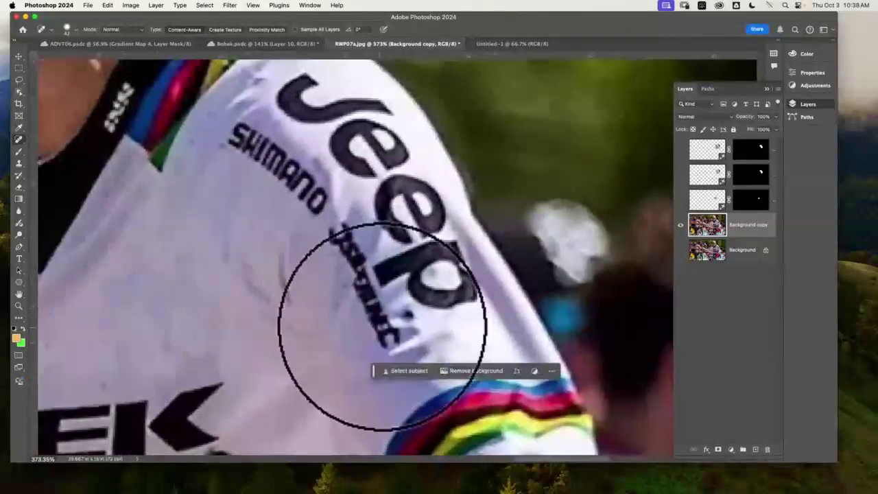
mouse_move(382, 325)
left_mouse_down()
mouse_move(374, 284)
mouse_move(385, 328)
mouse_move(357, 251)
mouse_move(332, 219)
mouse_move(234, 149)
mouse_move(255, 141)
left_mouse_up()
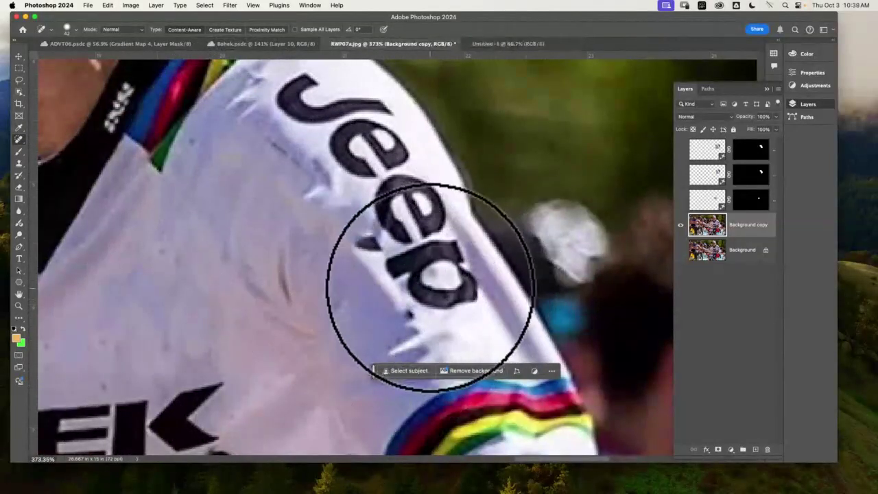
mouse_move(430, 287)
left_mouse_down()
mouse_move(410, 293)
mouse_move(436, 255)
mouse_move(398, 242)
mouse_move(374, 248)
mouse_move(389, 239)
mouse_move(411, 190)
mouse_move(418, 222)
mouse_move(378, 215)
mouse_move(387, 173)
mouse_move(376, 155)
mouse_move(336, 164)
mouse_move(379, 163)
mouse_move(363, 124)
mouse_move(286, 114)
mouse_move(300, 89)
mouse_move(355, 89)
left_mouse_up()
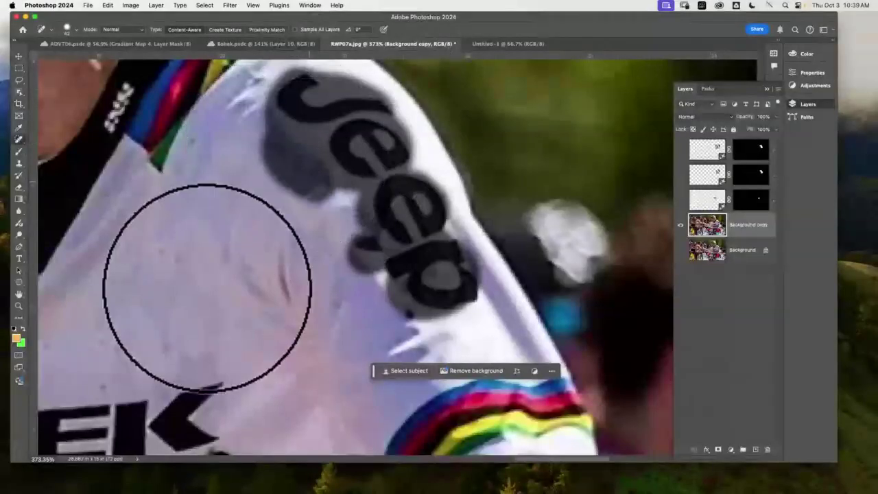
Touch up the dark leftovers and uneven shading on the upper sleeve with further Spot Healing strokes.
left_click(444, 267)
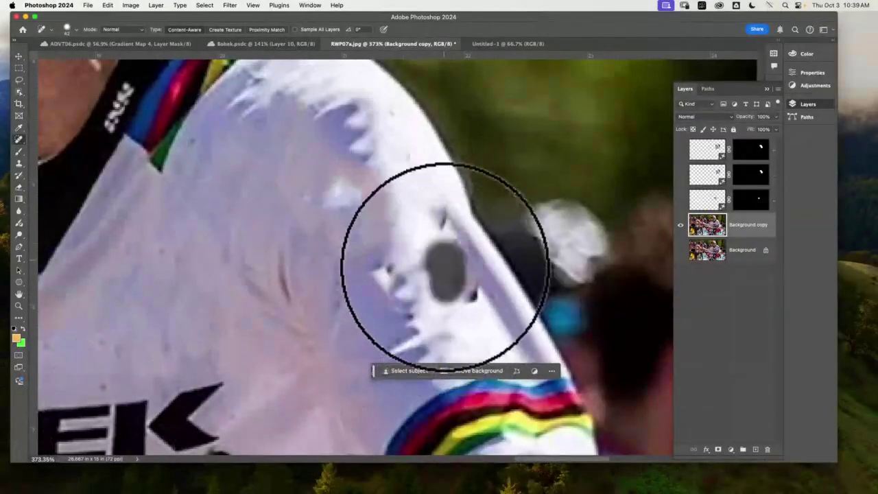
mouse_move(444, 266)
left_mouse_down()
mouse_move(439, 231)
mouse_move(428, 220)
left_mouse_up()
mouse_move(412, 313)
left_mouse_down()
mouse_move(391, 259)
mouse_move(406, 286)
mouse_move(395, 322)
mouse_move(458, 322)
left_mouse_up()
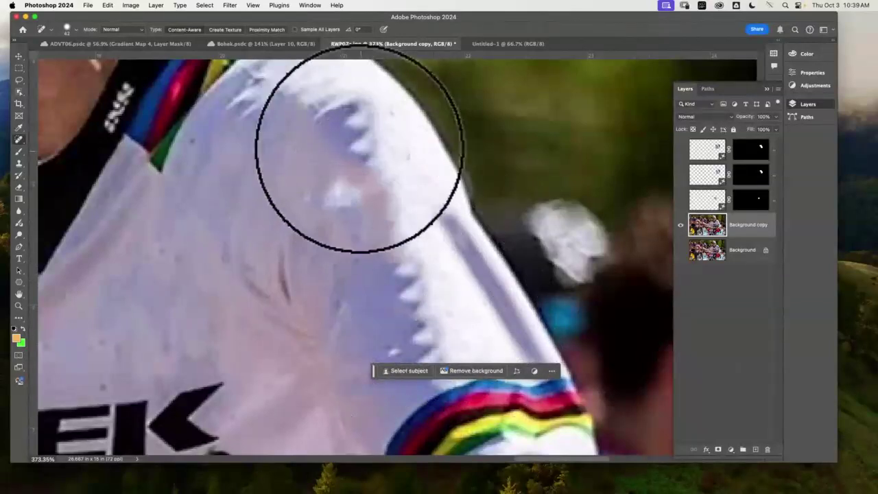
mouse_move(354, 196)
left_mouse_down()
mouse_move(390, 259)
mouse_move(325, 151)
left_mouse_up()
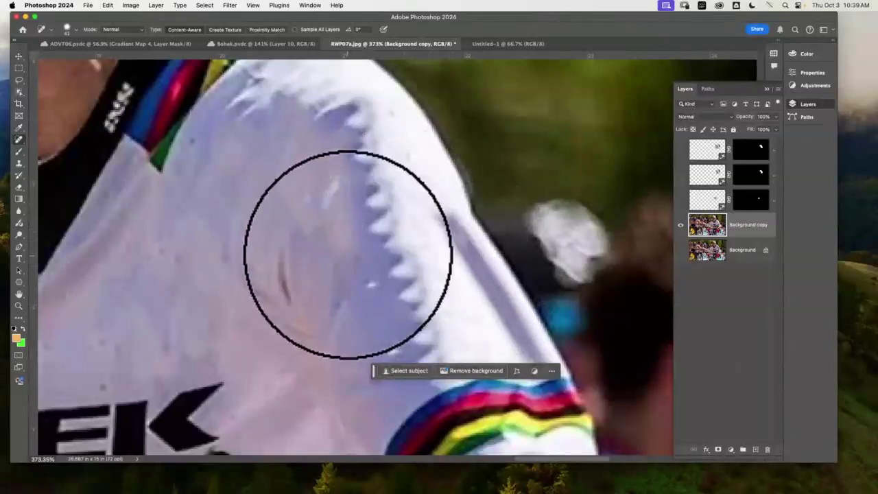
Fit the whole photo in view and show the second generative layer from the top again.
key("super+0")
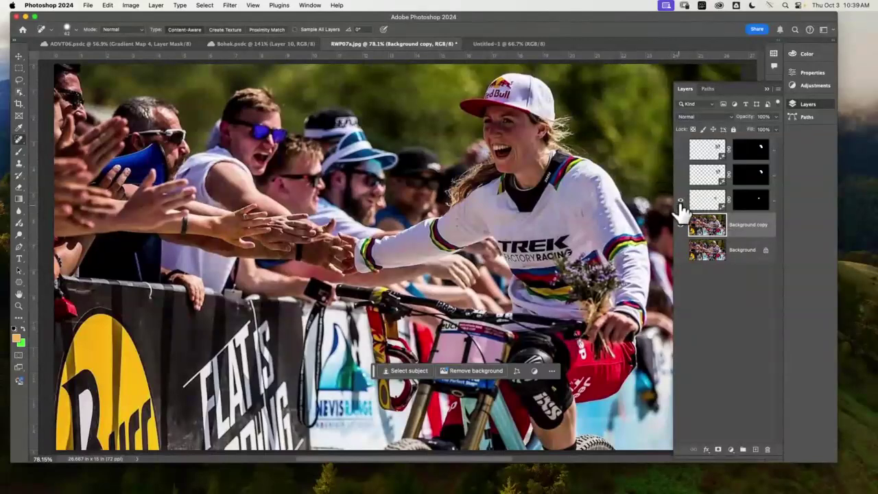
left_click(681, 176)
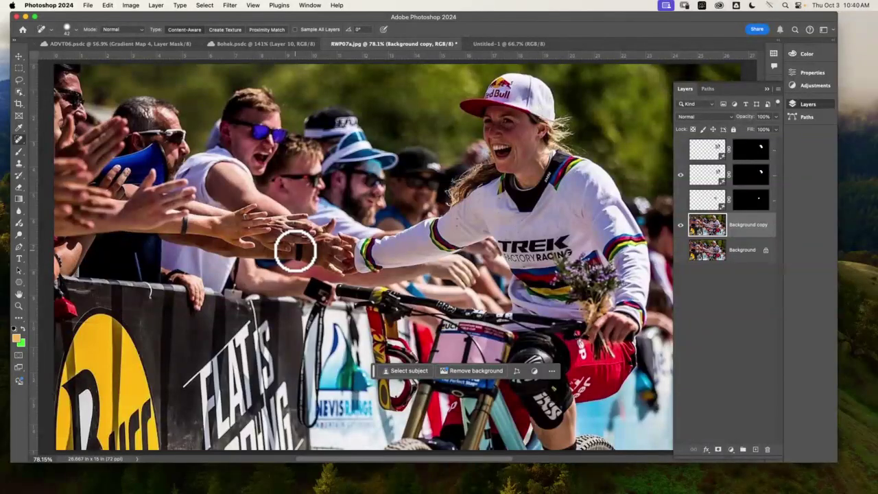
key("F7")
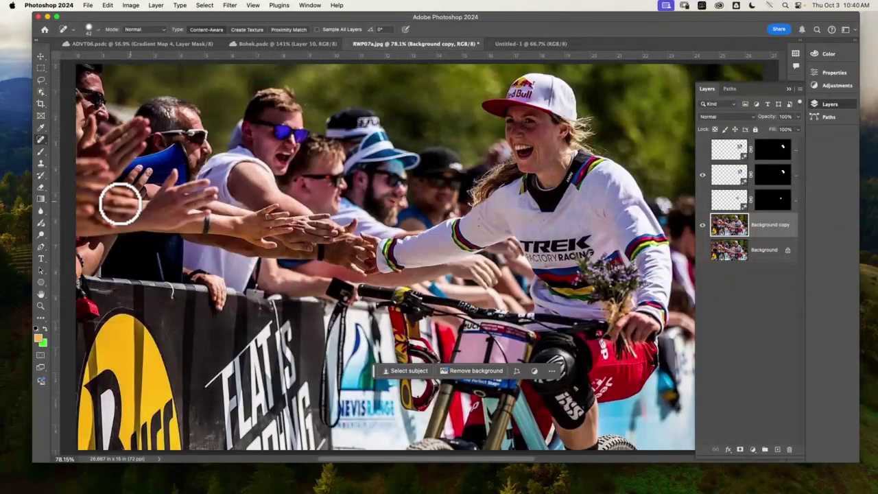
left_click(40, 164)
left_click(41, 140)
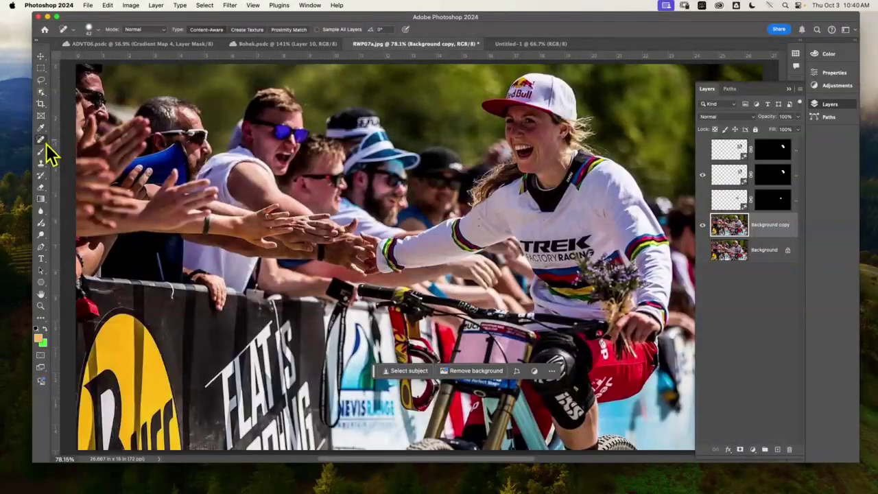